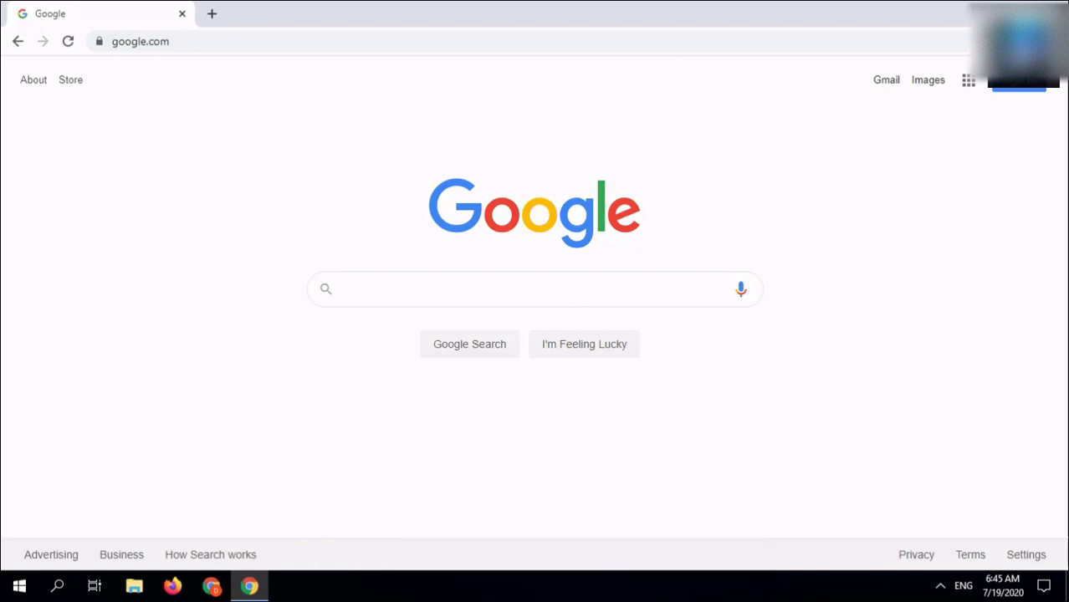
Step: Search Google for Ventura College and go to its Apply and Enroll page
left_click(381, 292)
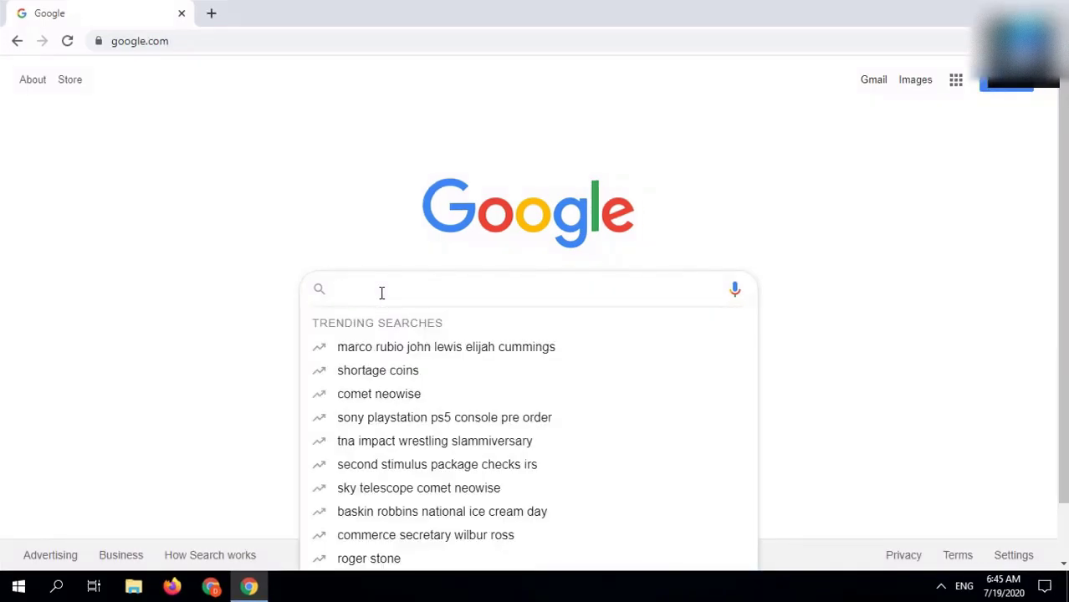
type("Ventura College")
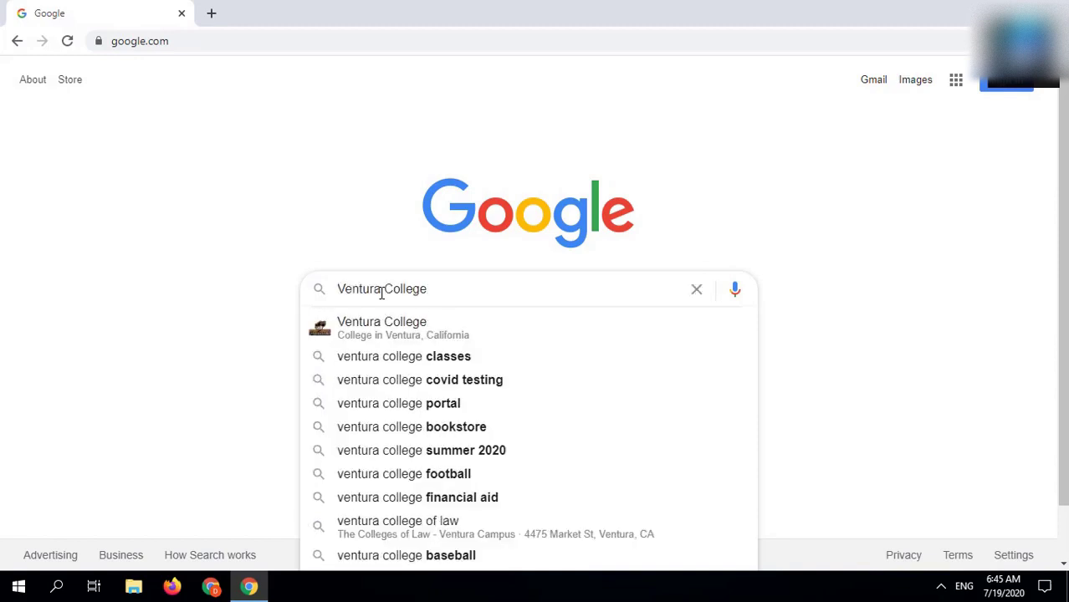
key("Return")
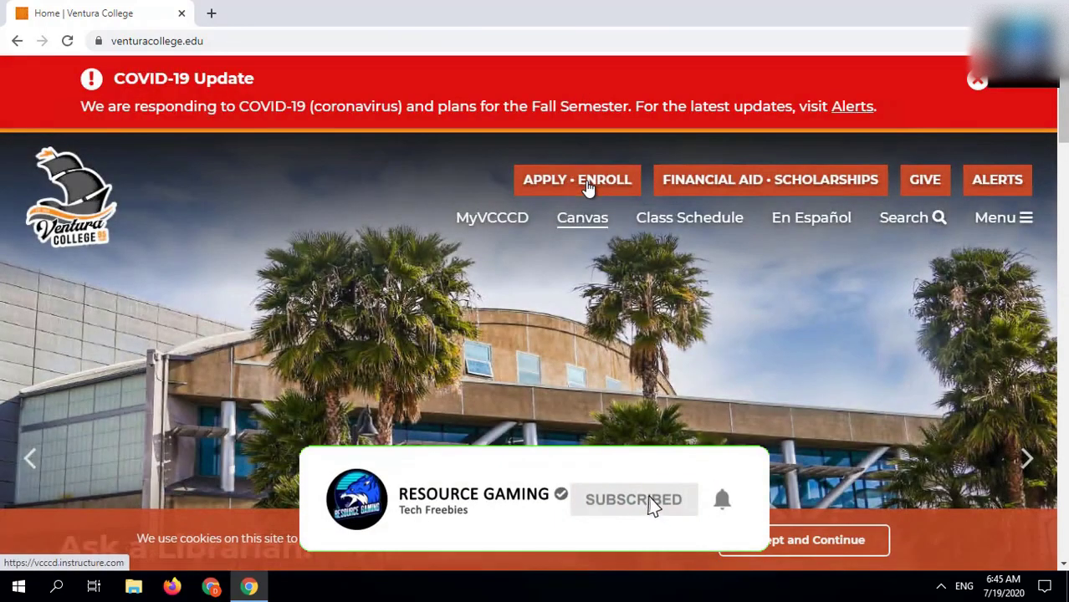
left_click(588, 188)
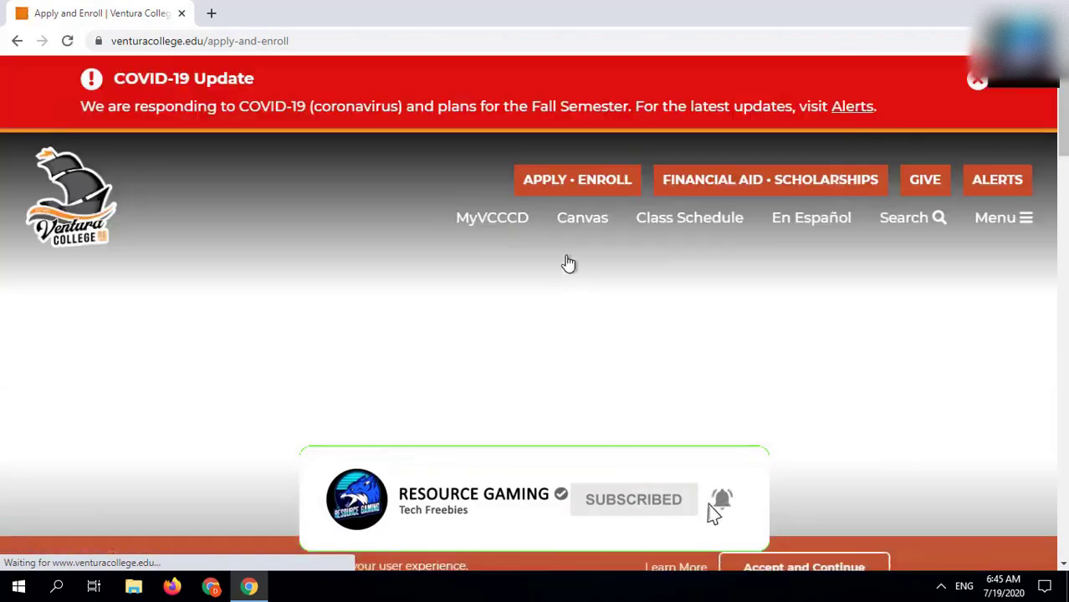
Step: Accept the cookie notice and expand the section for students new to college
scroll(571, 270, "down", 4)
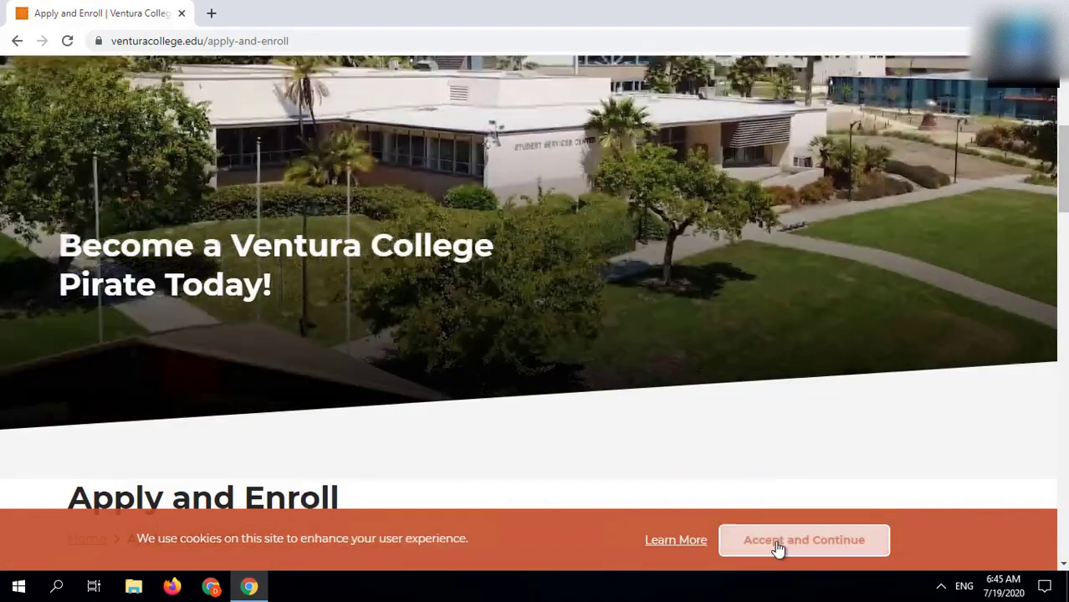
left_click(778, 543)
scroll(811, 501, "down", 3)
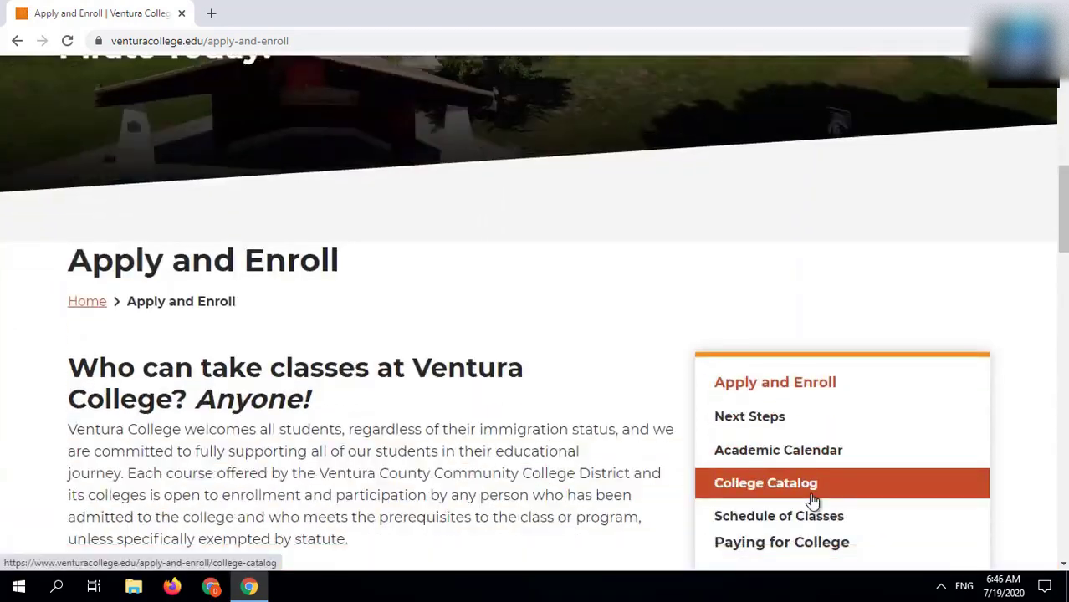
scroll(812, 500, "down", 3)
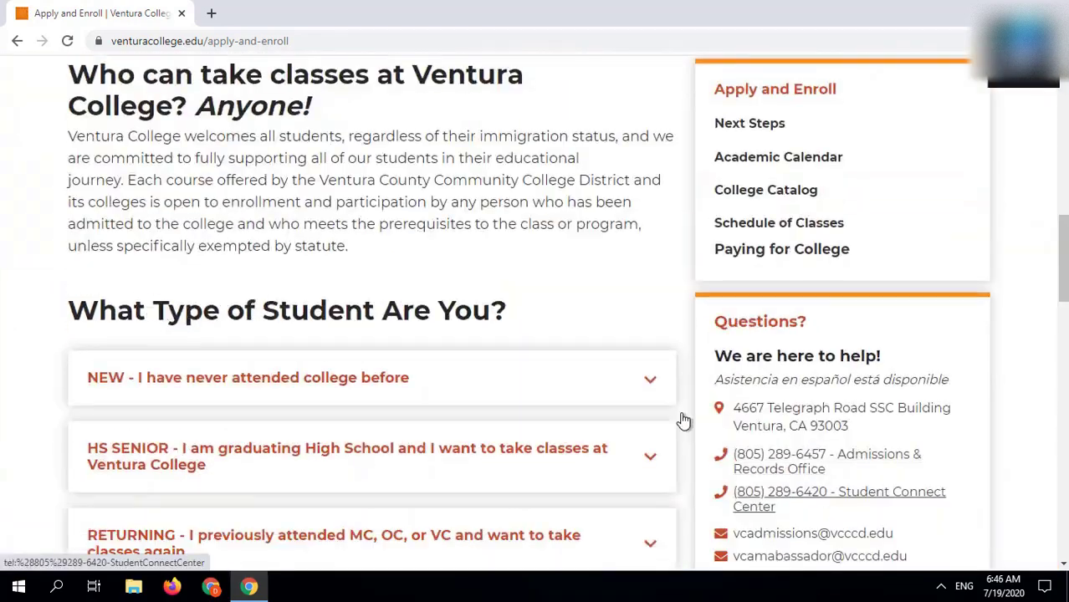
left_click(536, 395)
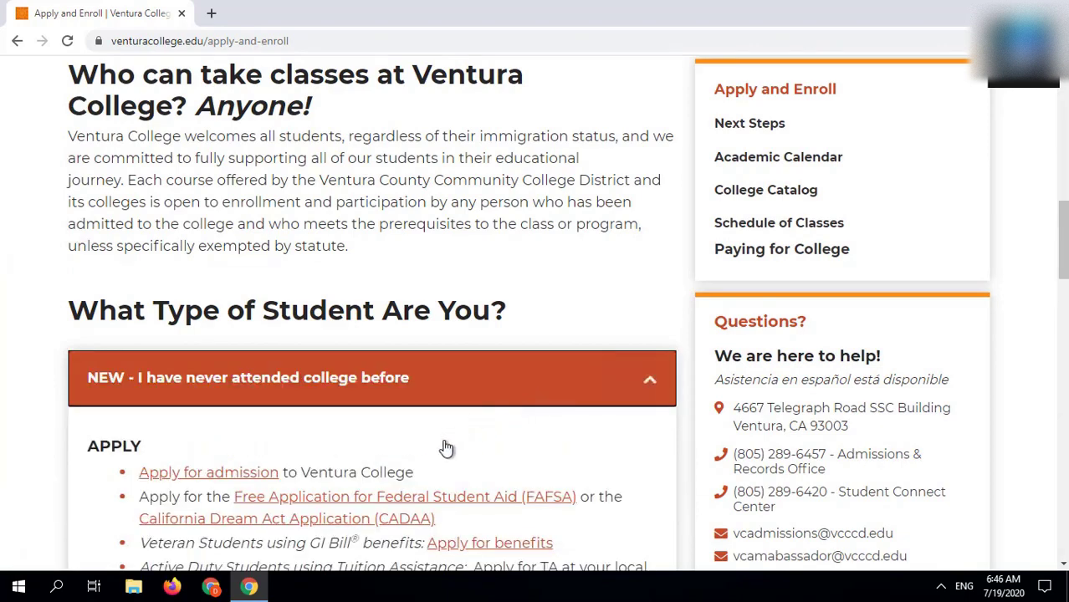
Step: Start the admission application and enter the legal first and last name, with no middle, previous or preferred name
left_click(245, 480)
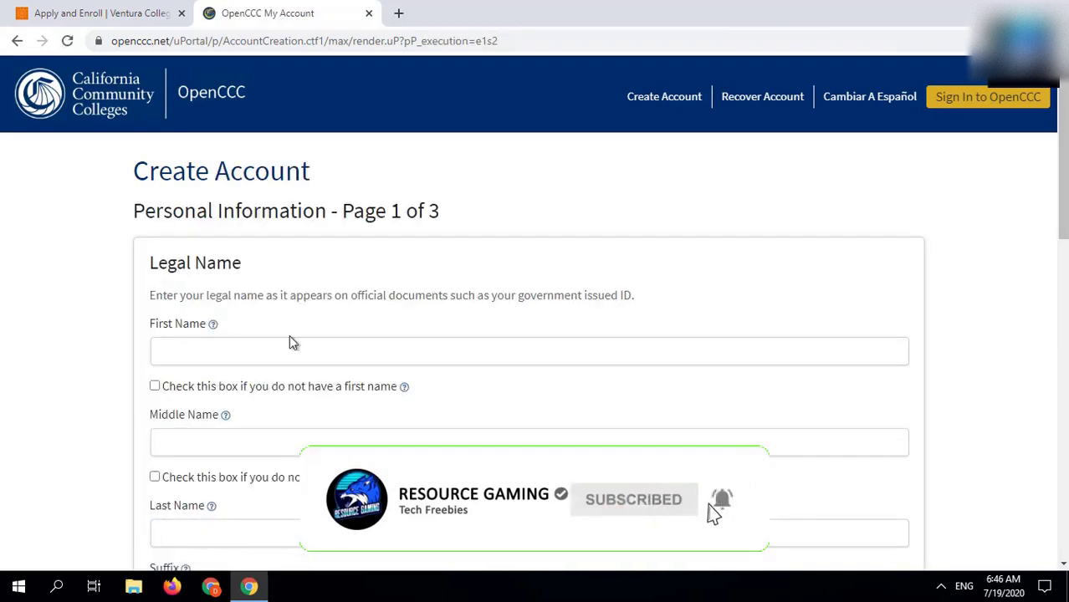
left_click(287, 346)
type("Jack")
left_click(425, 442)
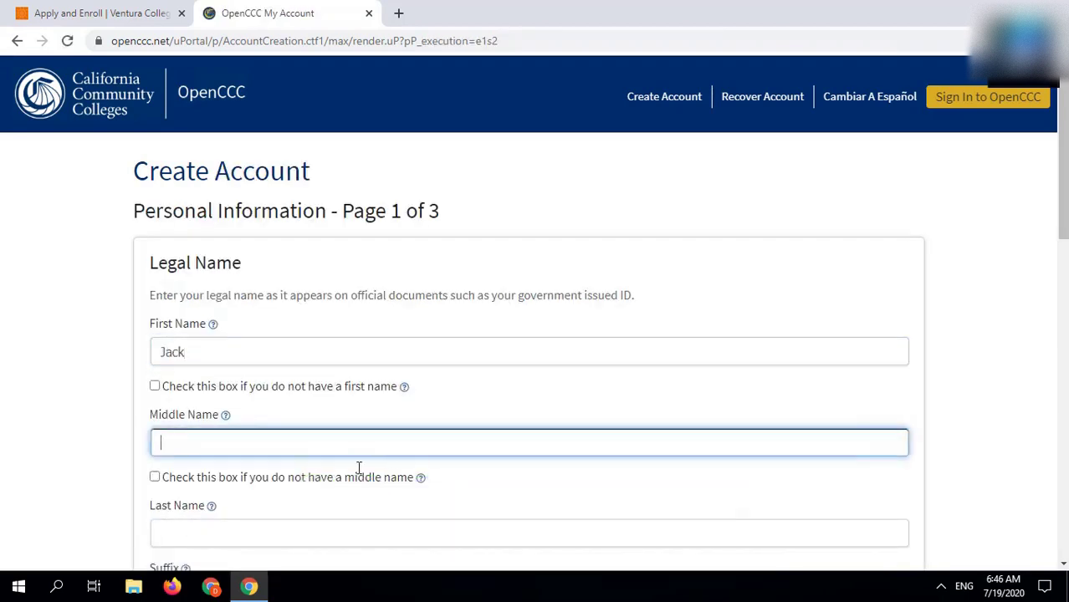
left_click(362, 480)
left_click(318, 533)
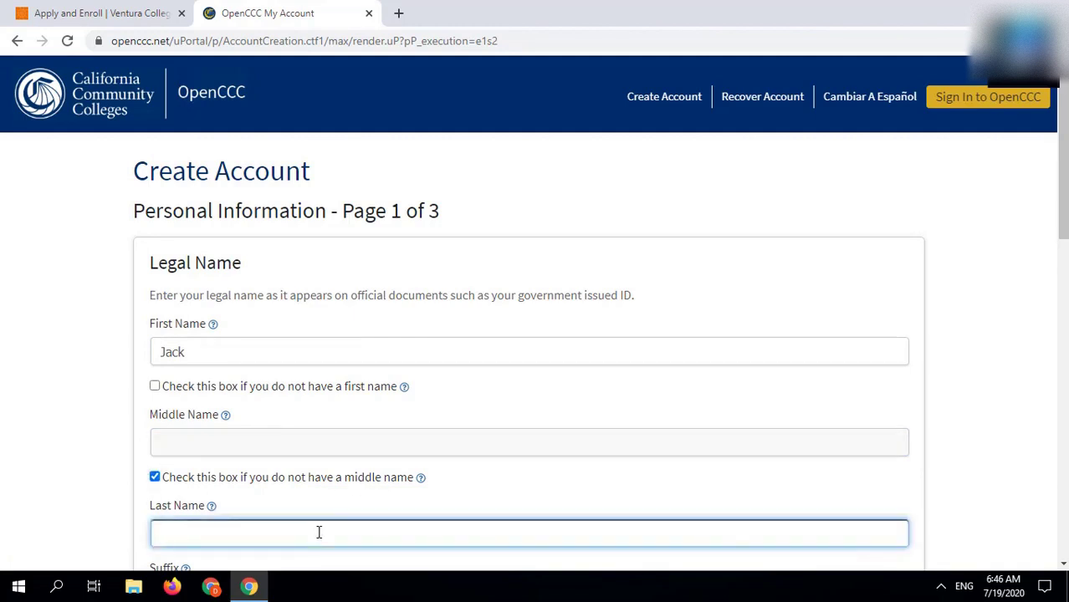
scroll(437, 497, "down", 3)
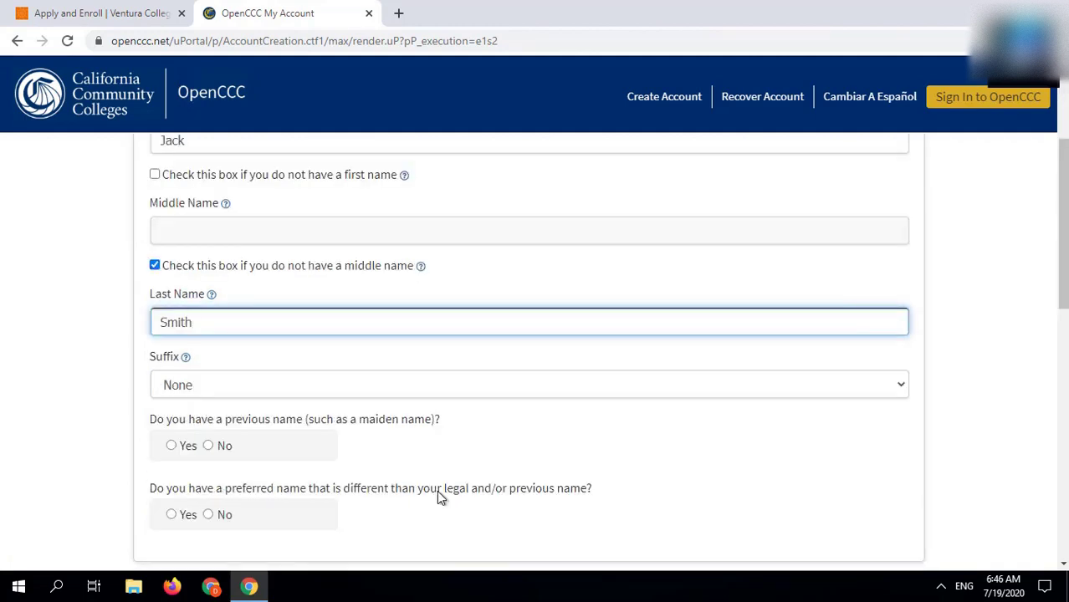
left_click(208, 445)
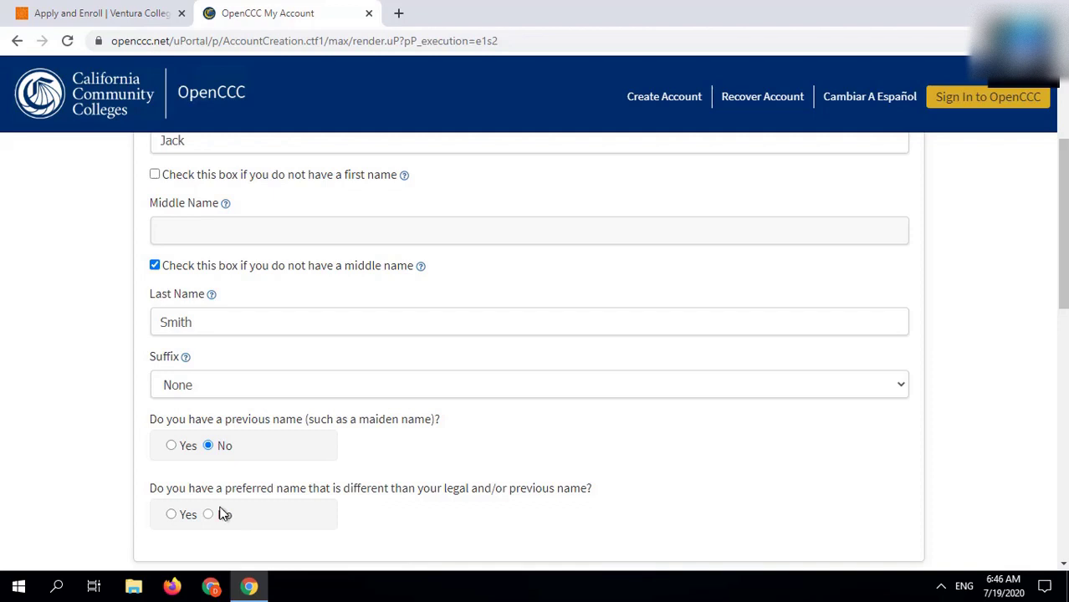
left_click(224, 513)
Step: Set the birth date month to July and day to 12
scroll(248, 517, "down", 3)
left_click(217, 492)
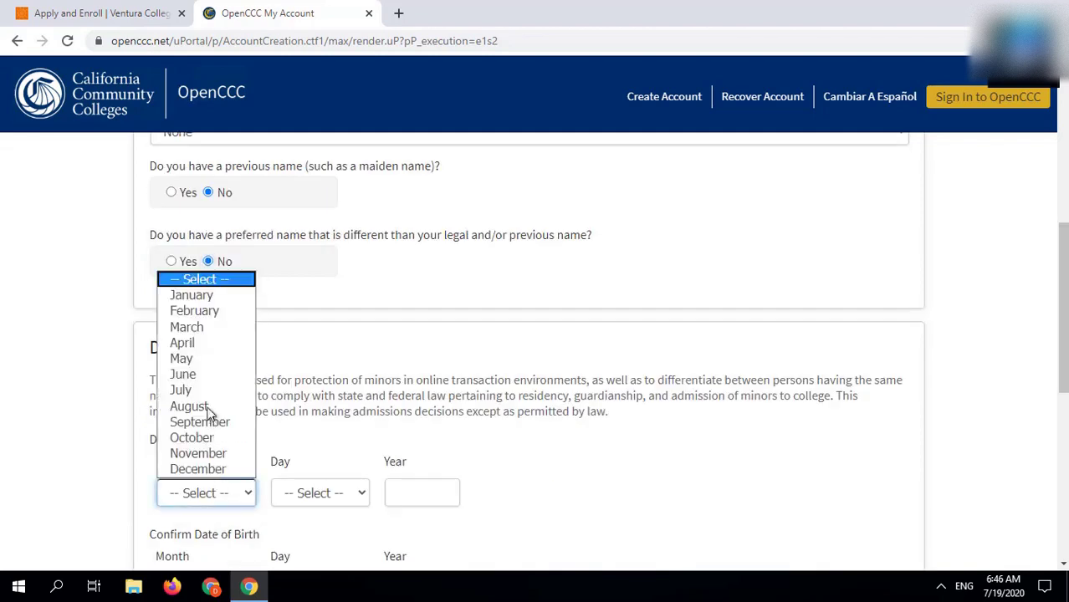
left_click(207, 393)
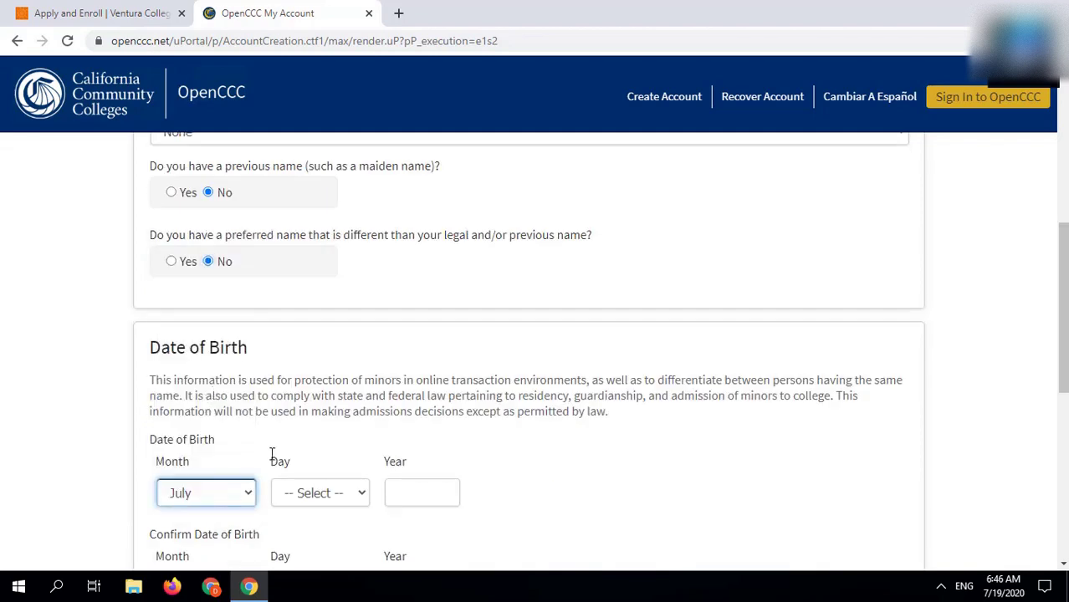
left_click(293, 492)
scroll(306, 418, "down", 1)
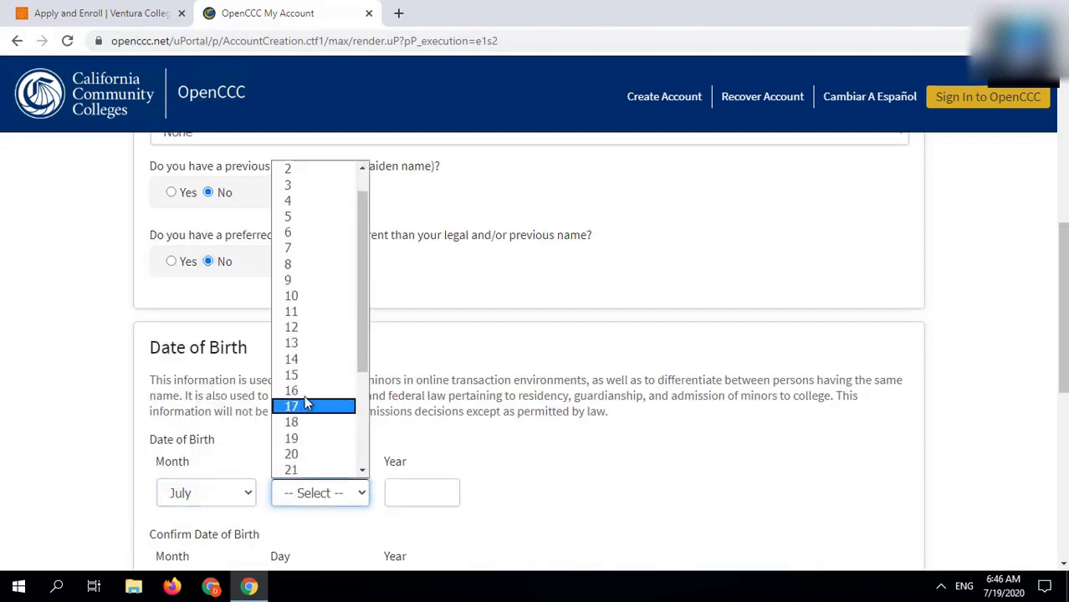
left_click(318, 327)
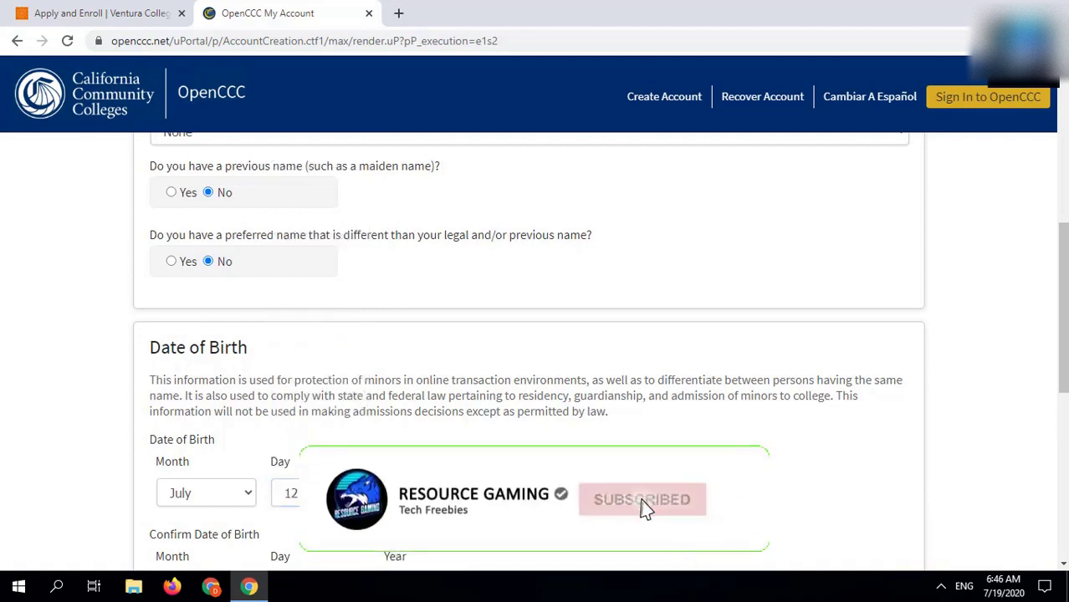
scroll(205, 383, "down", 3)
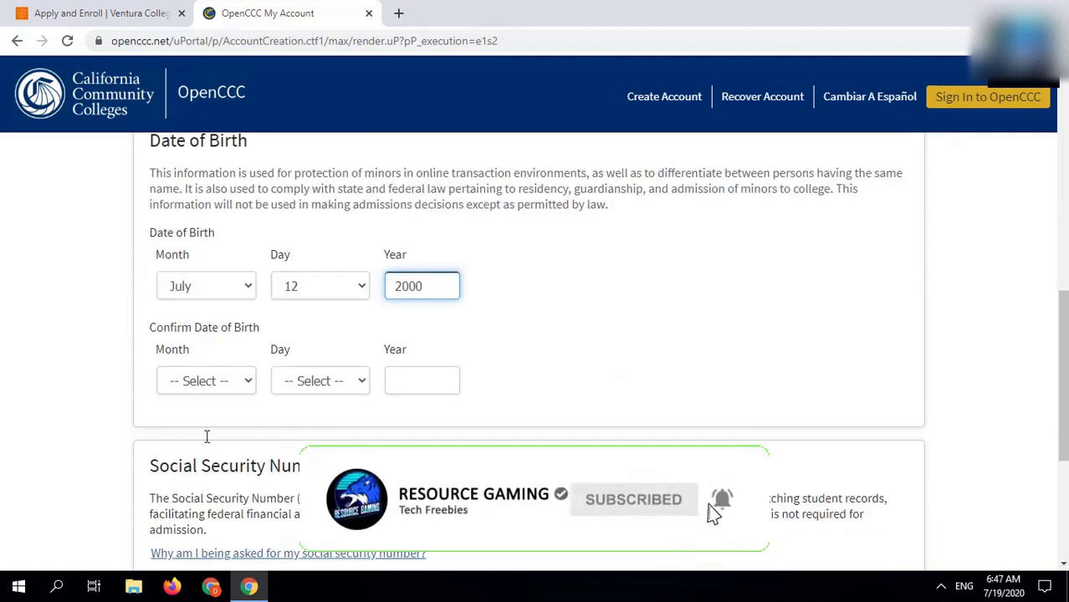
Step: Confirm the birth date as July 12, 2000 and answer Yes to having a social security number
left_click(205, 383)
left_click(181, 279)
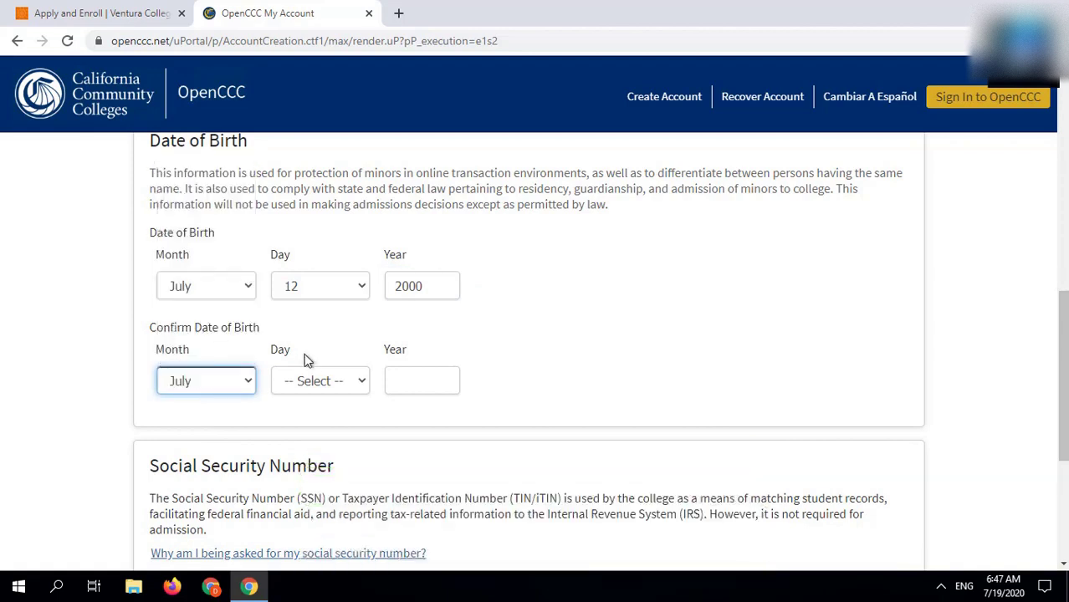
left_click(322, 375)
scroll(311, 244, "down", 1)
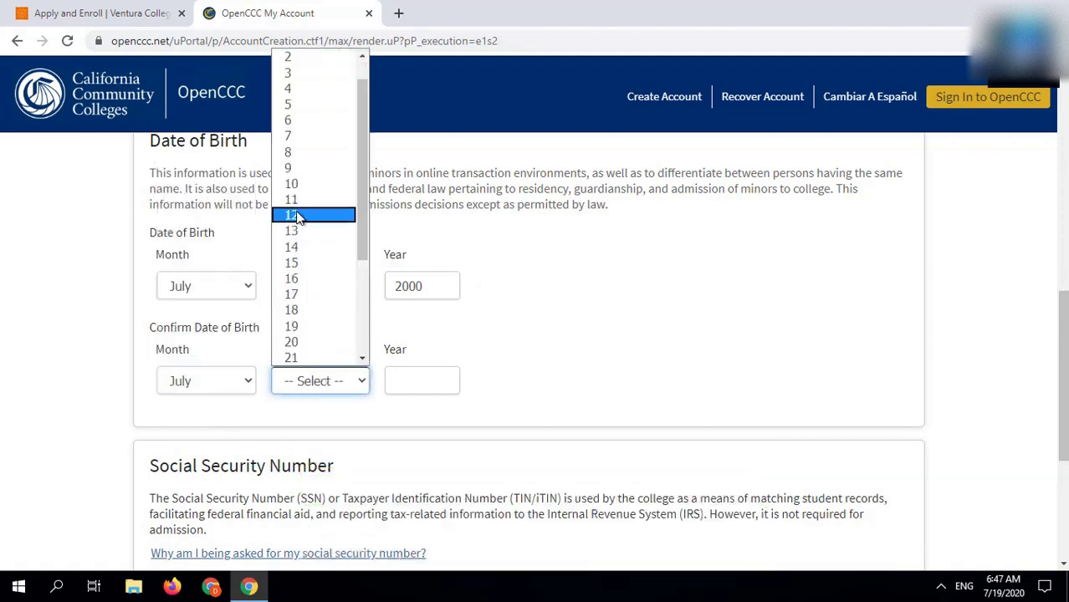
left_click(297, 215)
left_click(413, 382)
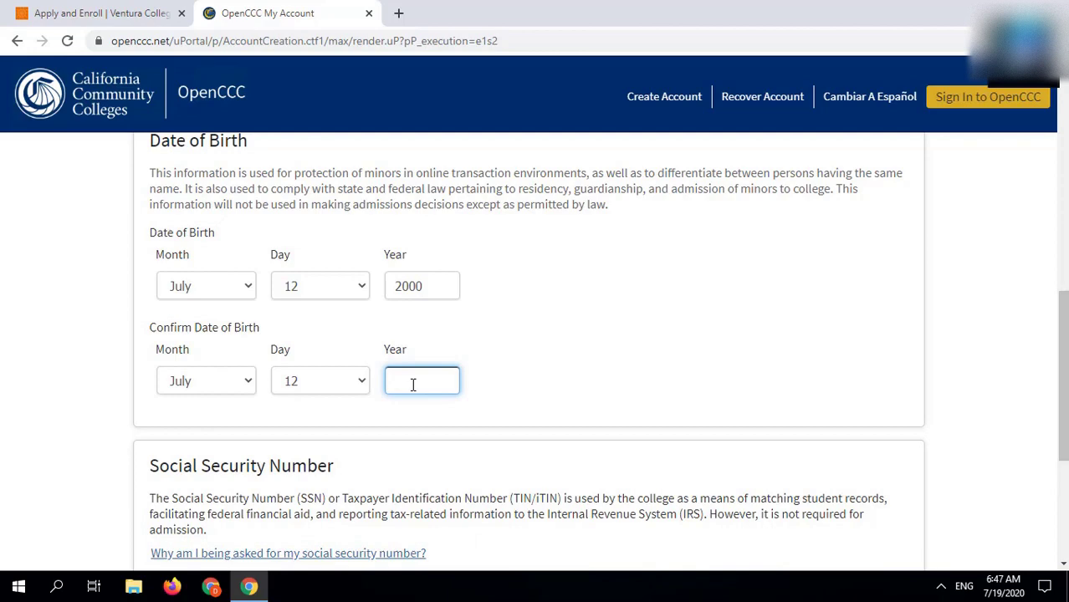
scroll(414, 385, "down", 2)
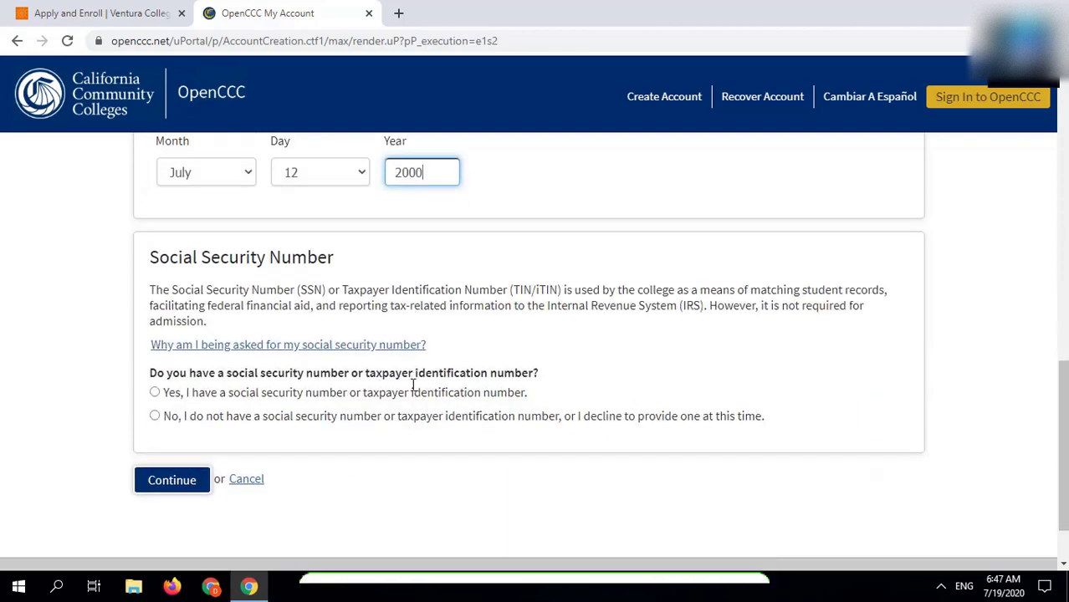
left_click(288, 392)
Step: Generate a random Social Security number on ssn-verify.com/generate in a new tab
left_click(398, 13)
type("https://www.ssn-verify.com/generate")
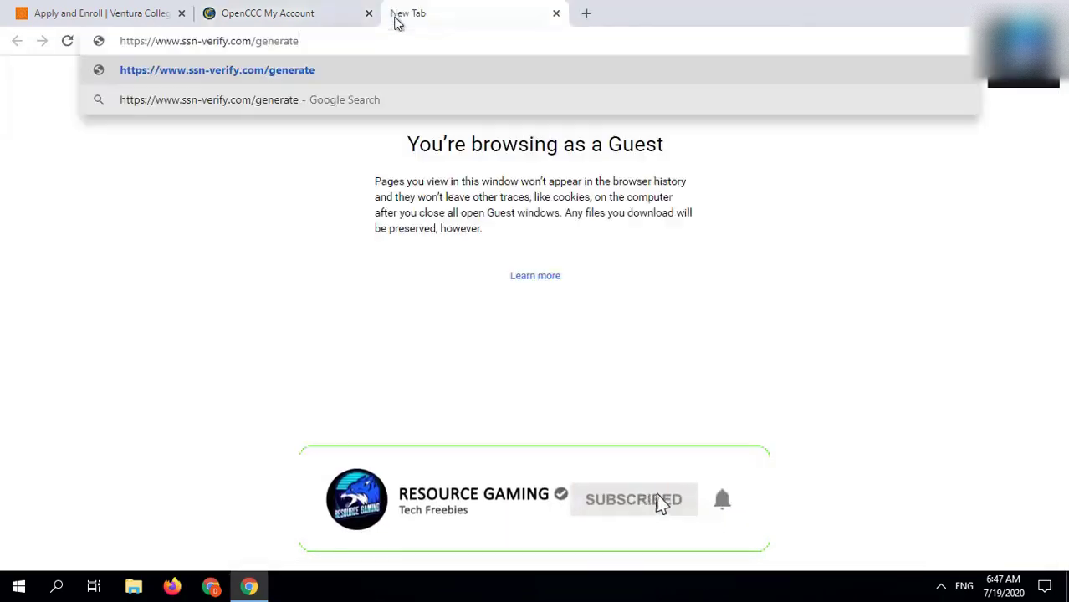
key("Return")
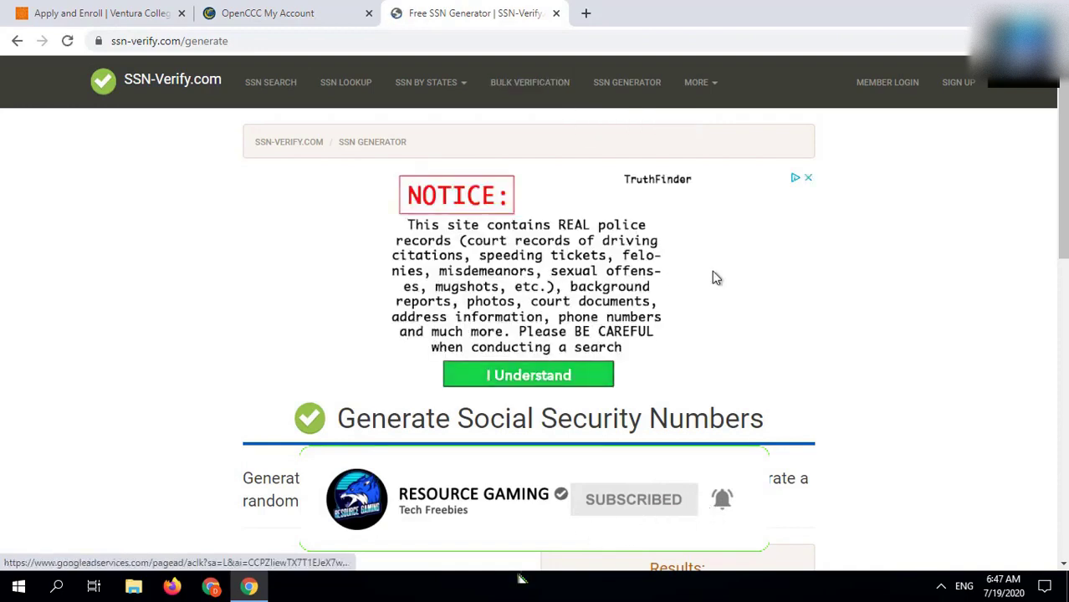
scroll(817, 306, "down", 2)
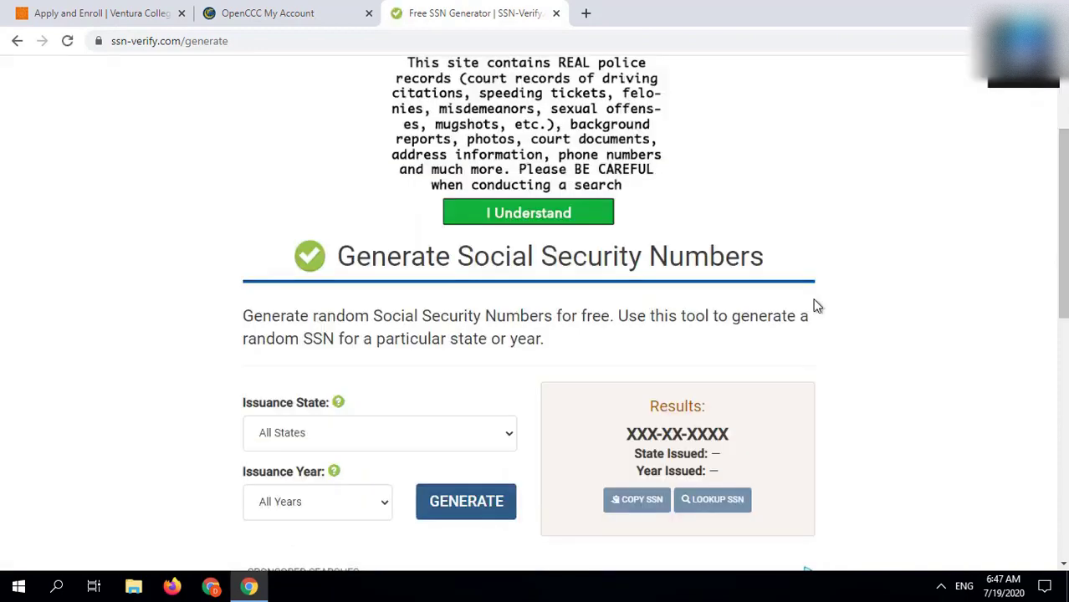
scroll(816, 306, "down", 2)
left_click(503, 371)
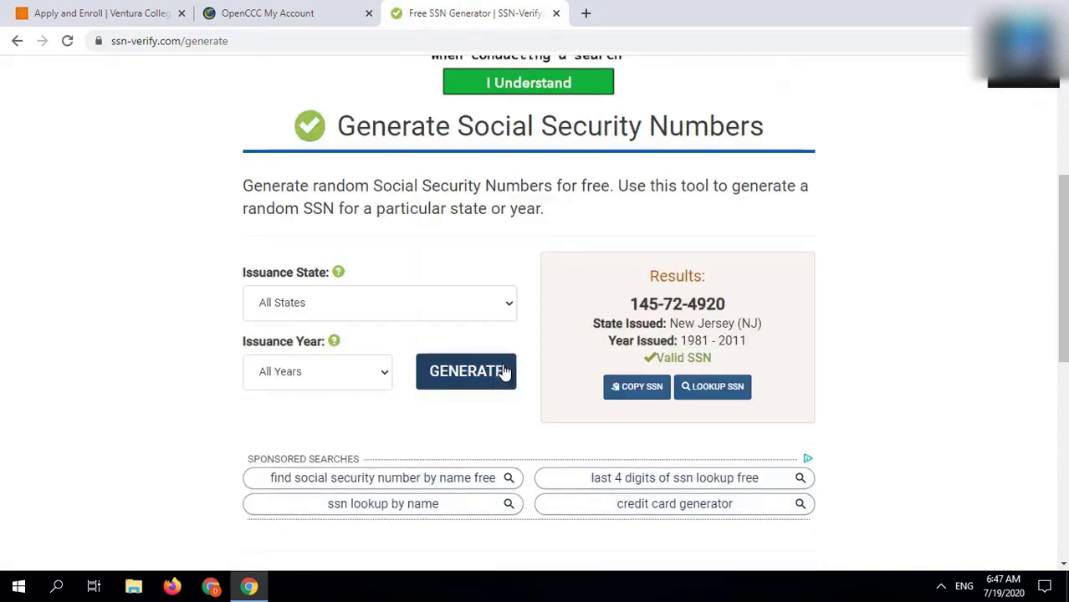
Step: Enter and confirm the generated social security number, then continue to Contact Information
left_click(251, 15)
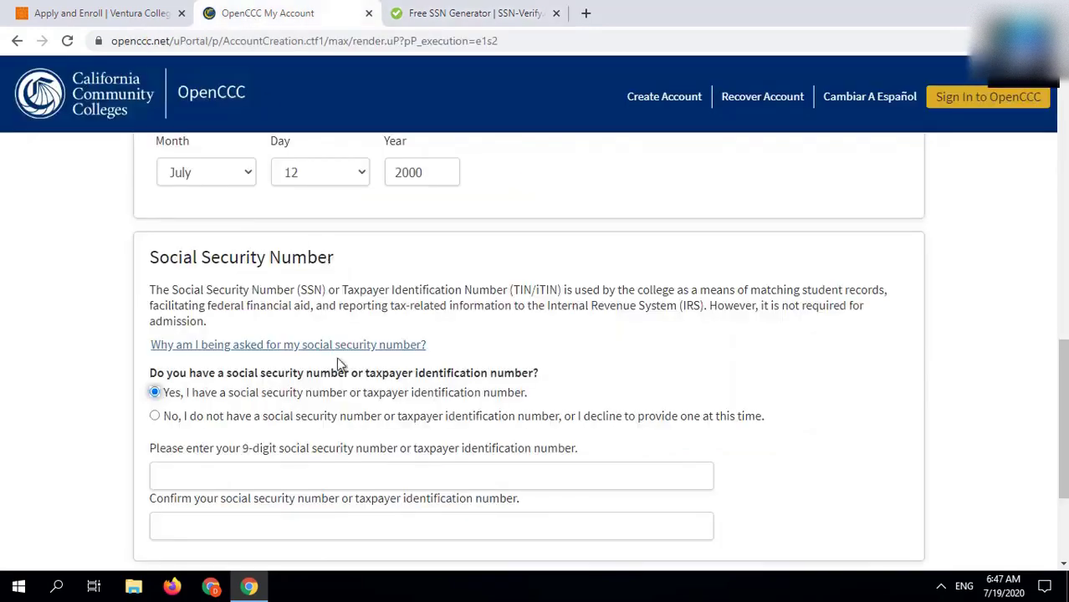
scroll(347, 494, "down", 2)
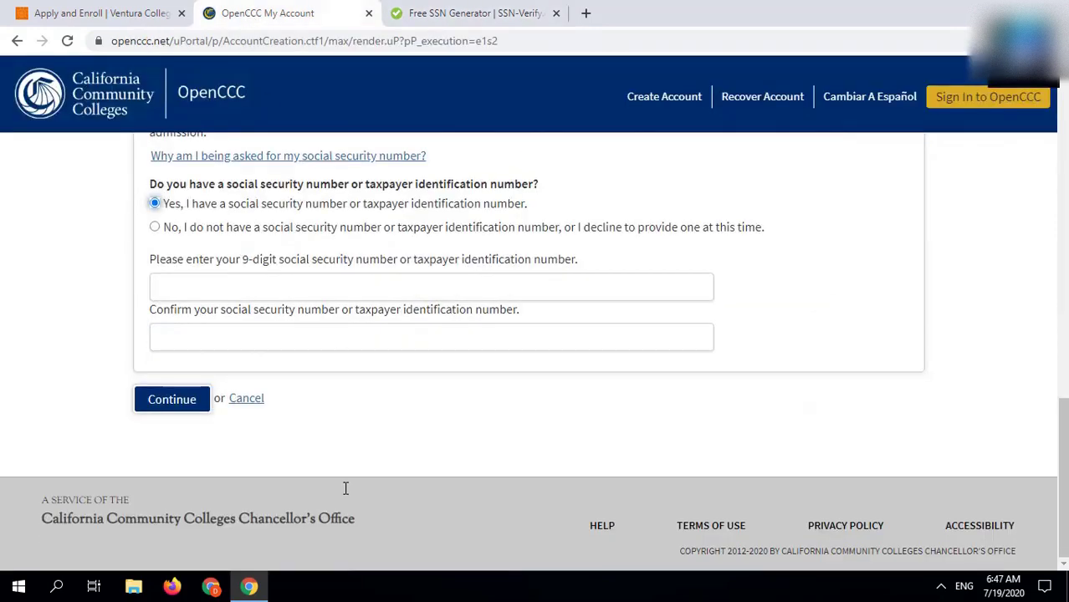
left_click(250, 295)
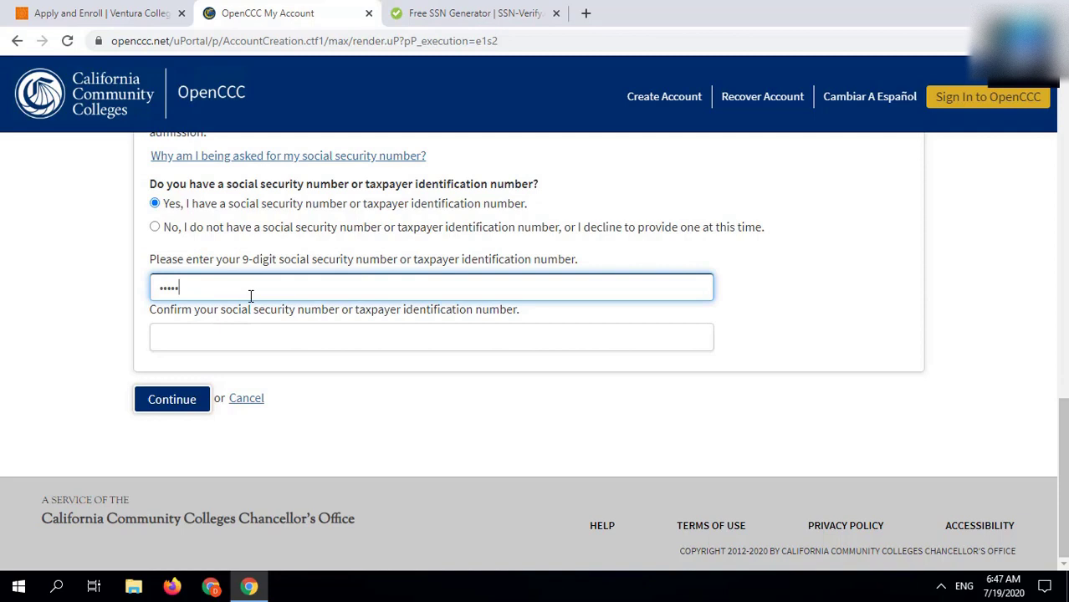
left_click(257, 341)
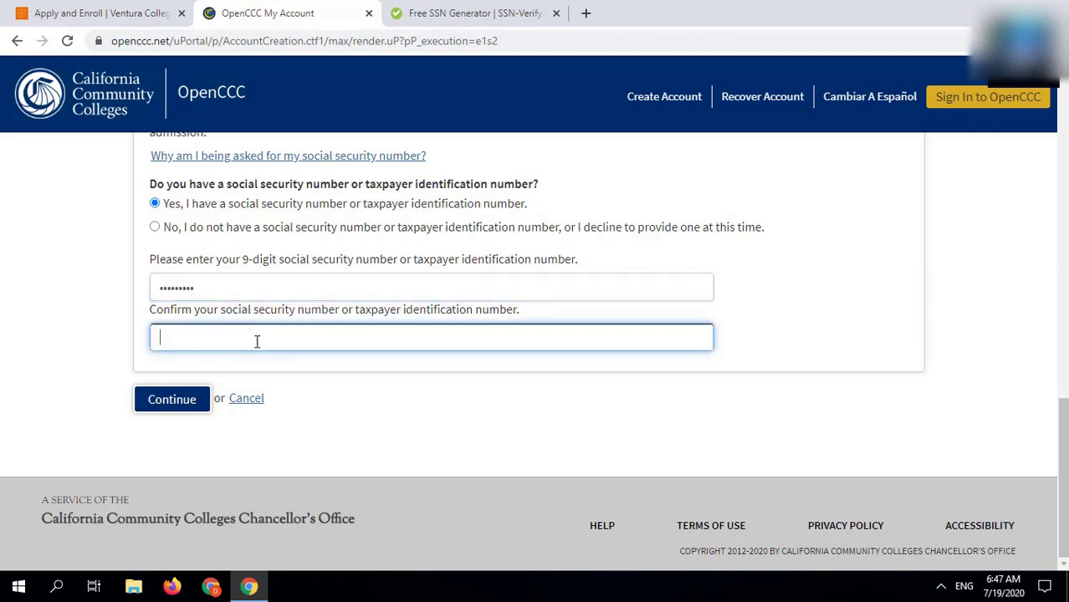
type("•••••••••")
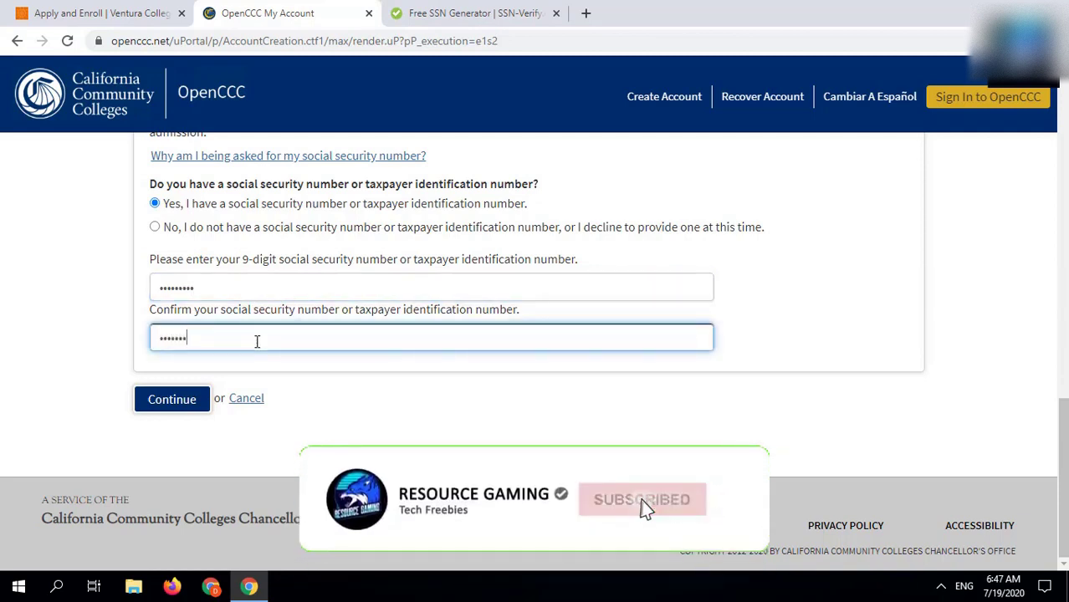
left_click(180, 395)
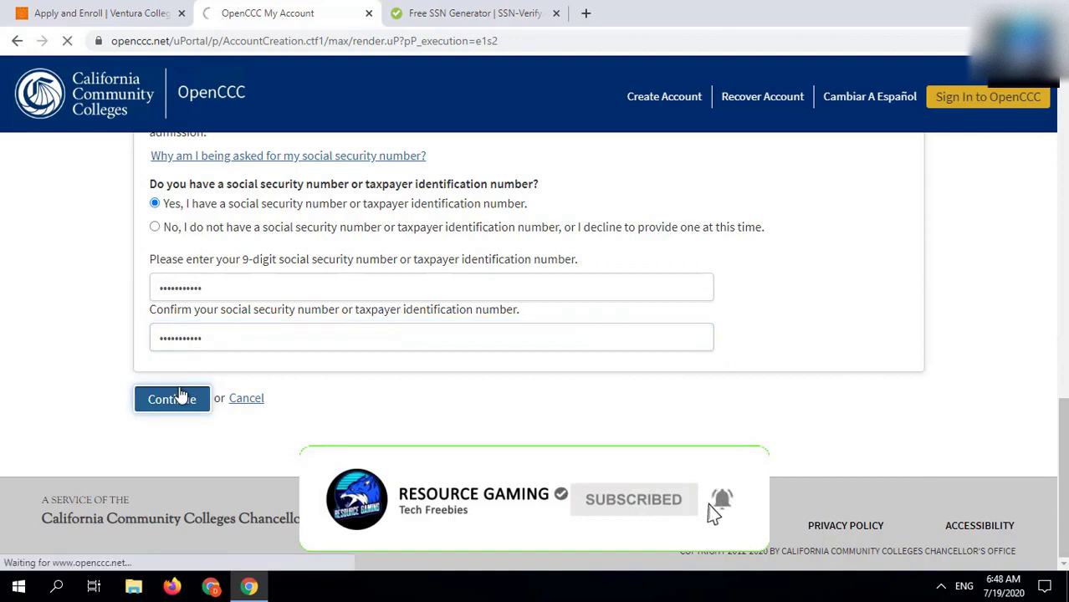
Step: Paste the applicant's e-mail address into both the Email and Repeat Email fields
left_click(232, 380)
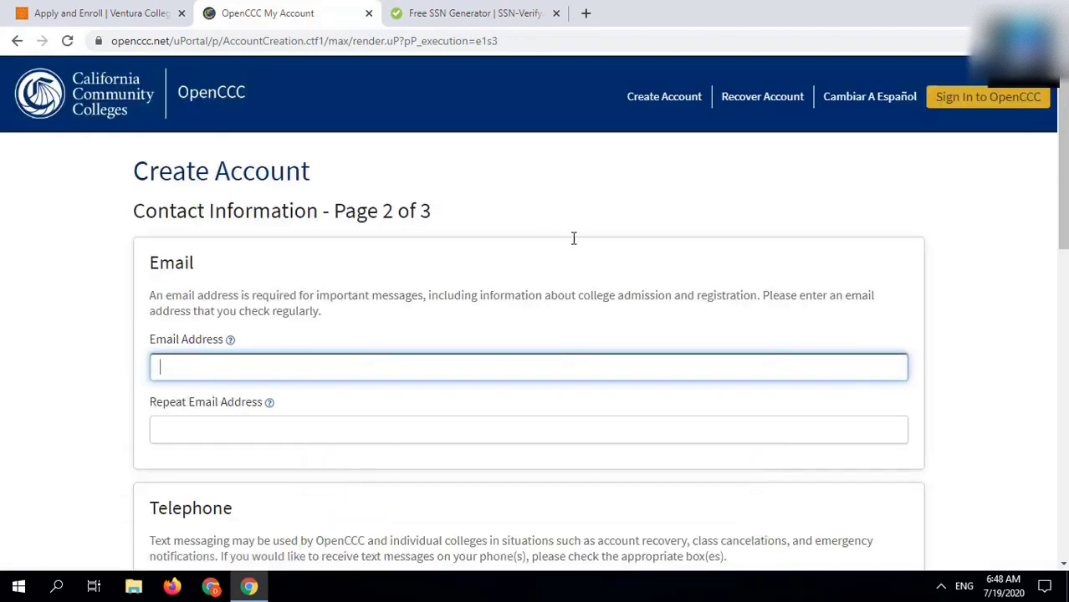
key("ctrl+v")
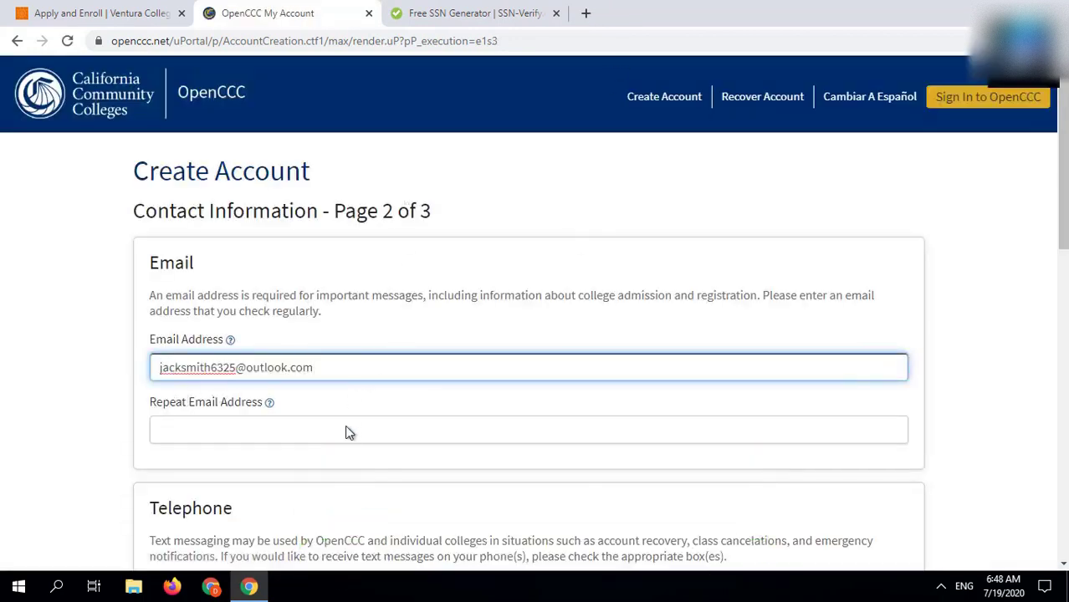
left_click(345, 430)
key("ctrl+v")
scroll(346, 434, "down", 5)
scroll(437, 281, "up", 2)
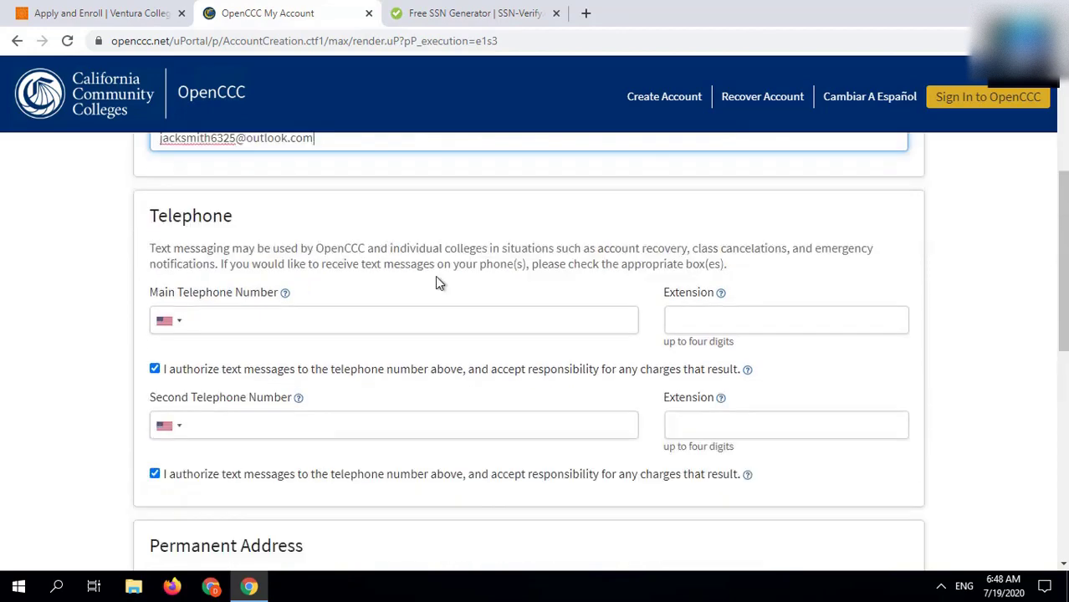
Step: Load the BestRandoms random California address page and select the Coronado listing's phone number
left_click(588, 14)
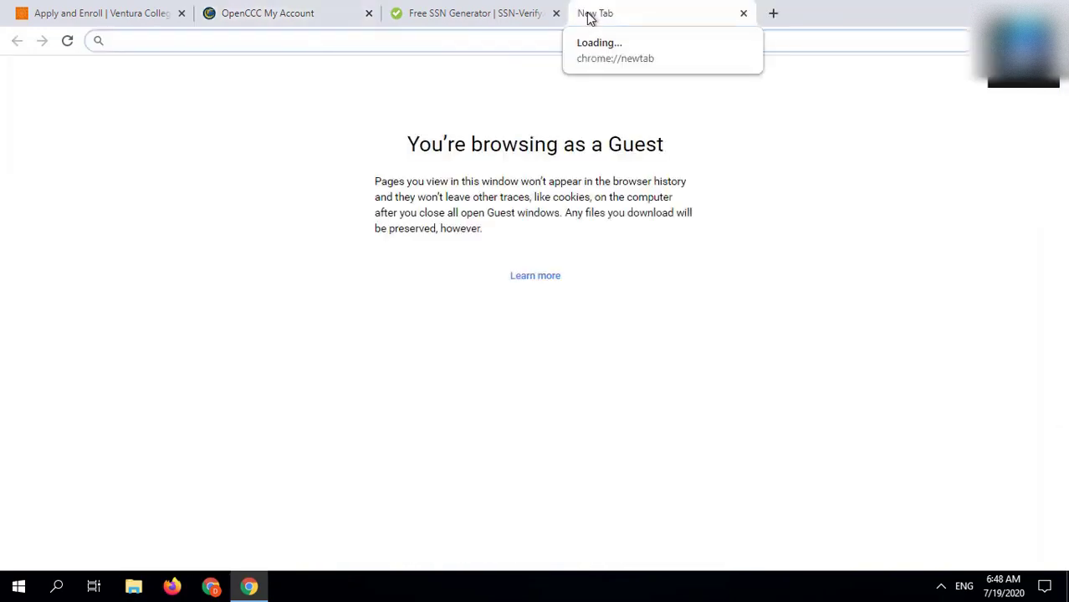
type("https://www.bestrandoms.com/random-california-address")
key("Return")
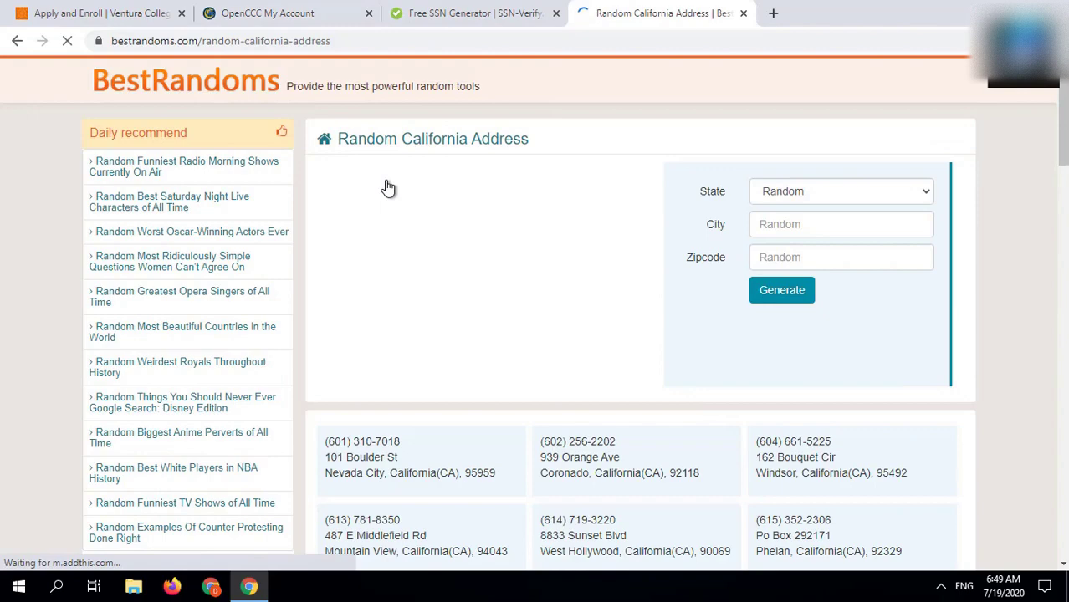
scroll(429, 253, "down", 3)
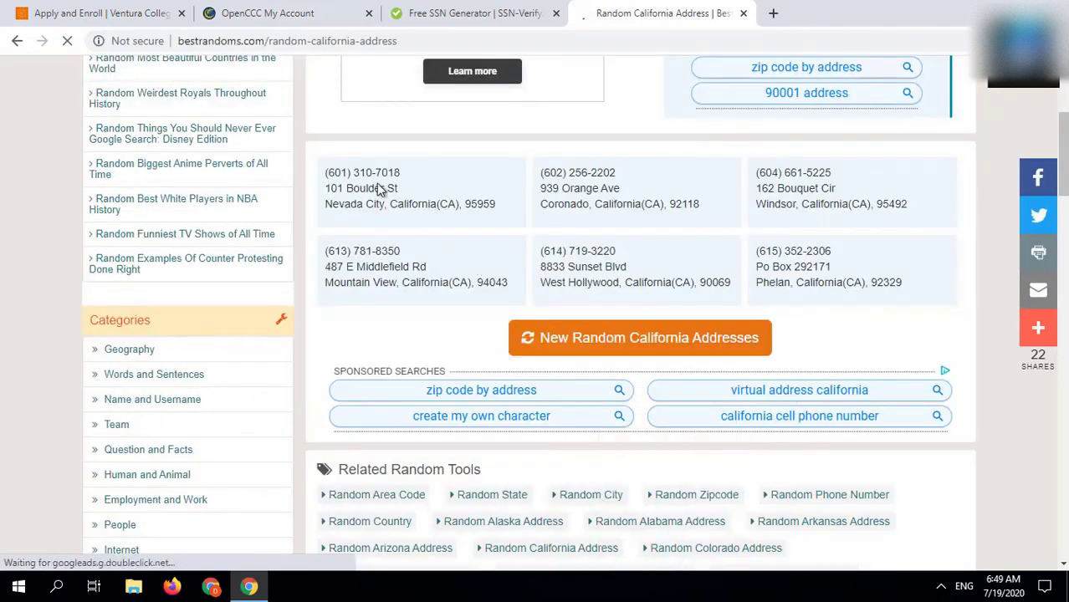
triple_click(595, 177)
key("ctrl+c")
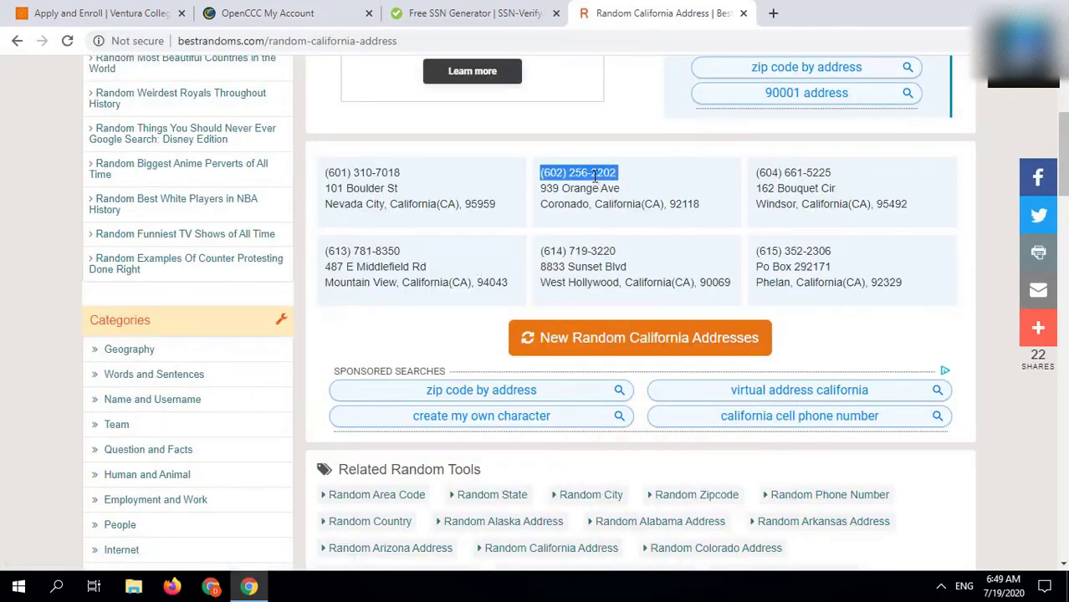
Step: Paste the generated phone number into both telephone fields
left_click(258, 14)
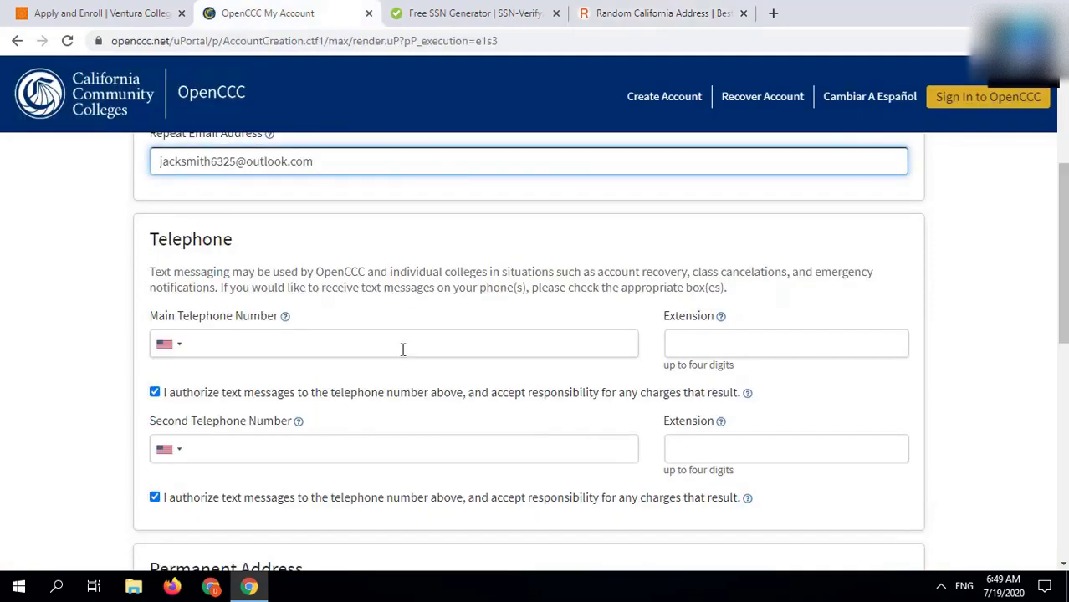
left_click(402, 343)
key("ctrl+v")
left_click(368, 440)
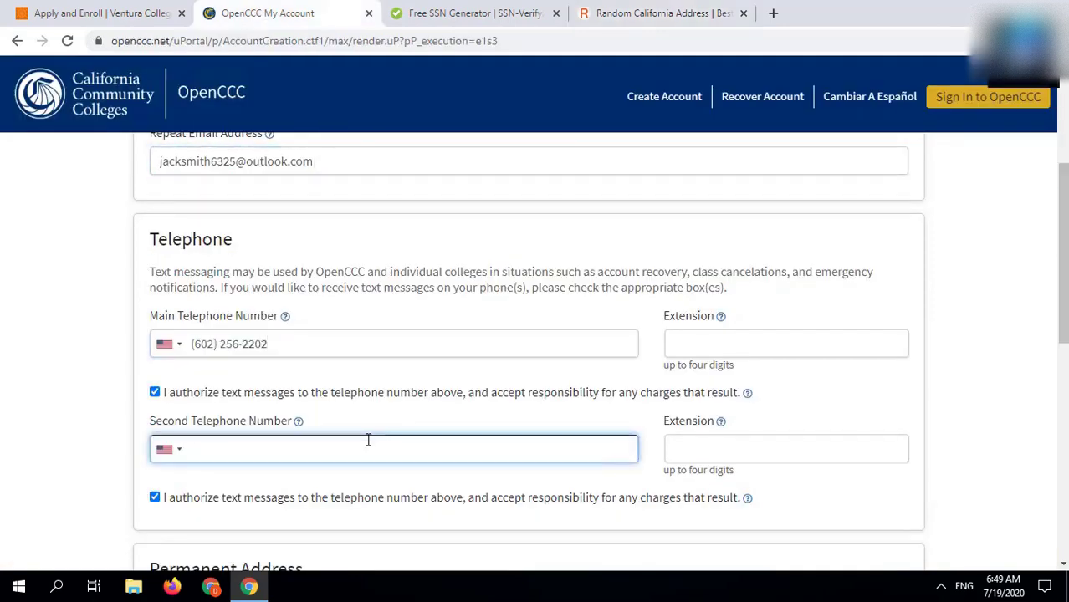
key("ctrl+v")
scroll(368, 440, "down", 4)
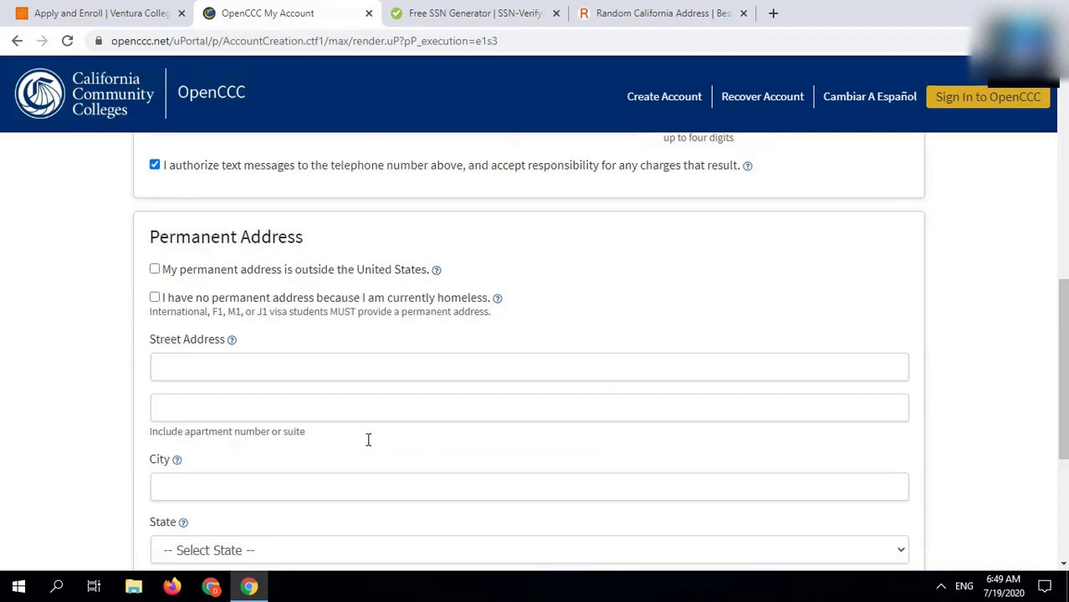
Step: Copy the Coronado listing's street line into the permanent street address field
left_click(674, 13)
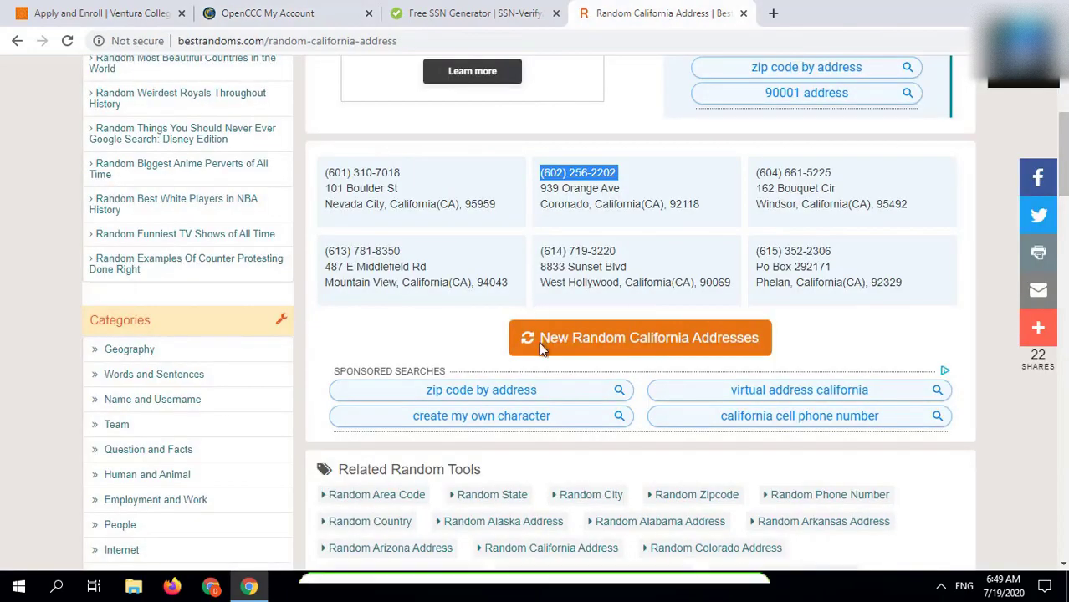
triple_click(582, 187)
key("ctrl+c")
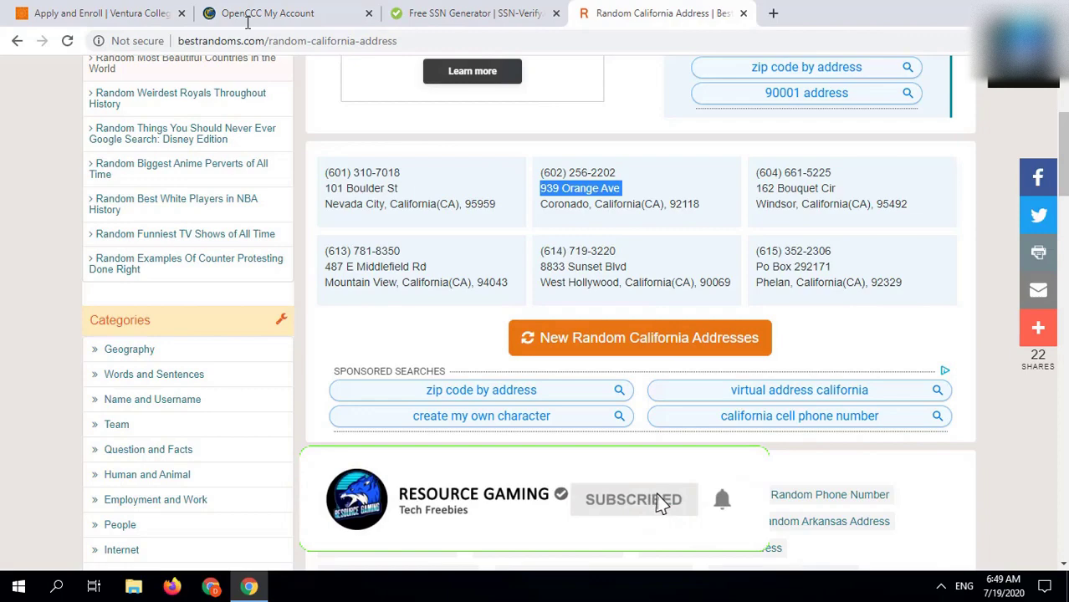
left_click(247, 15)
left_click(316, 363)
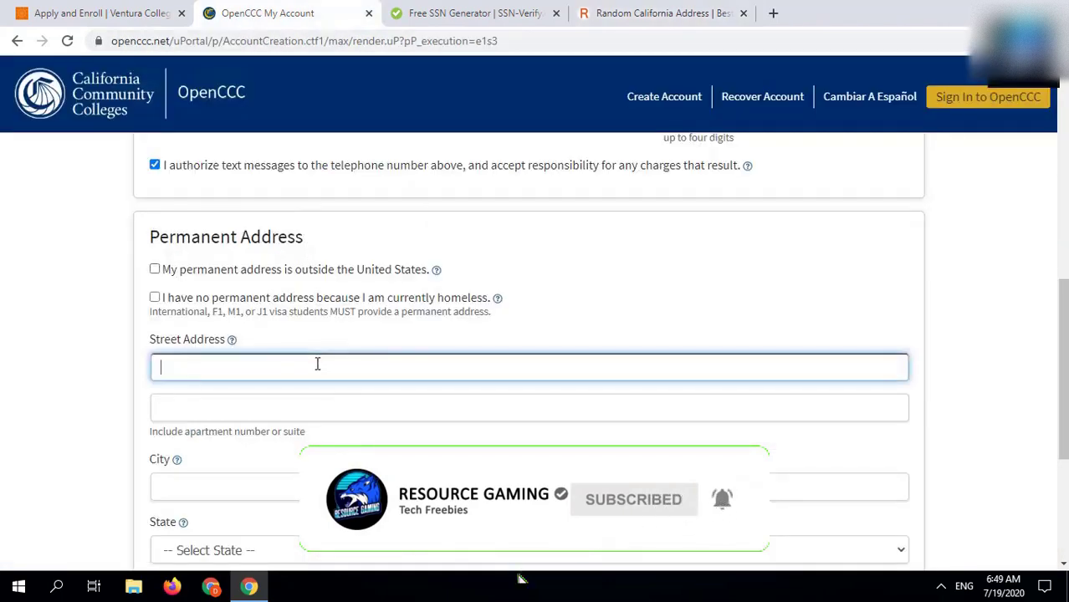
key("ctrl+v")
Step: Set the city to Coronado and the state to California, then move to the zip code
left_click(643, 15)
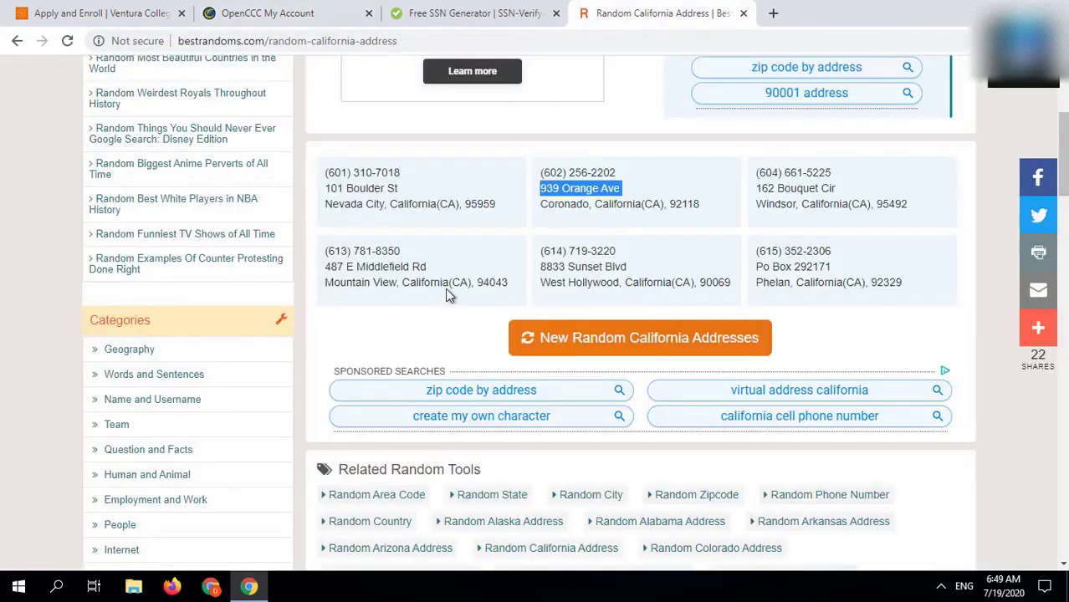
double_click(573, 205)
key("ctrl+c")
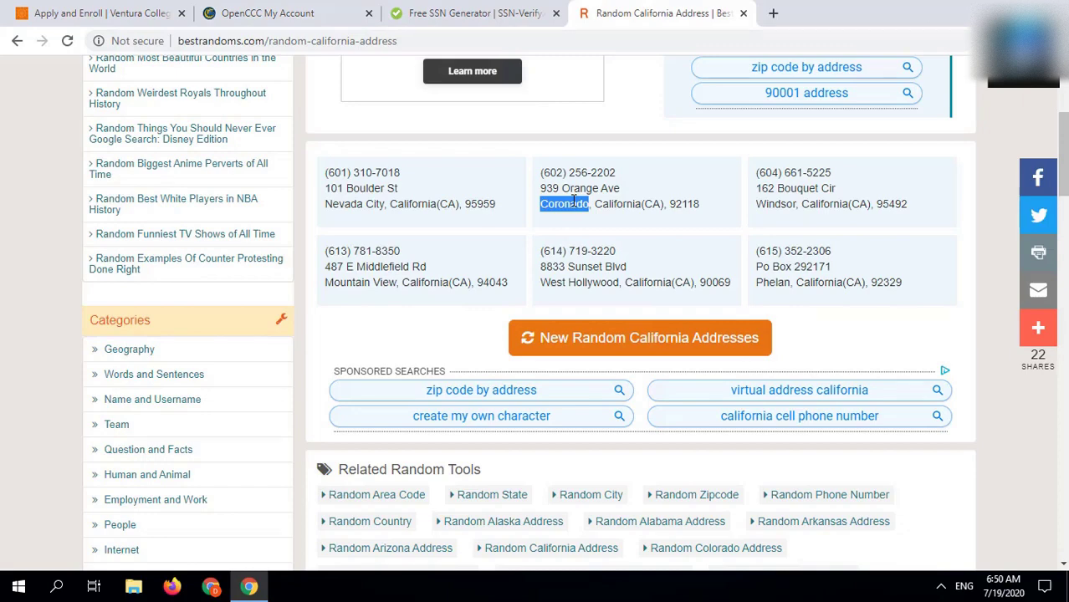
left_click(261, 14)
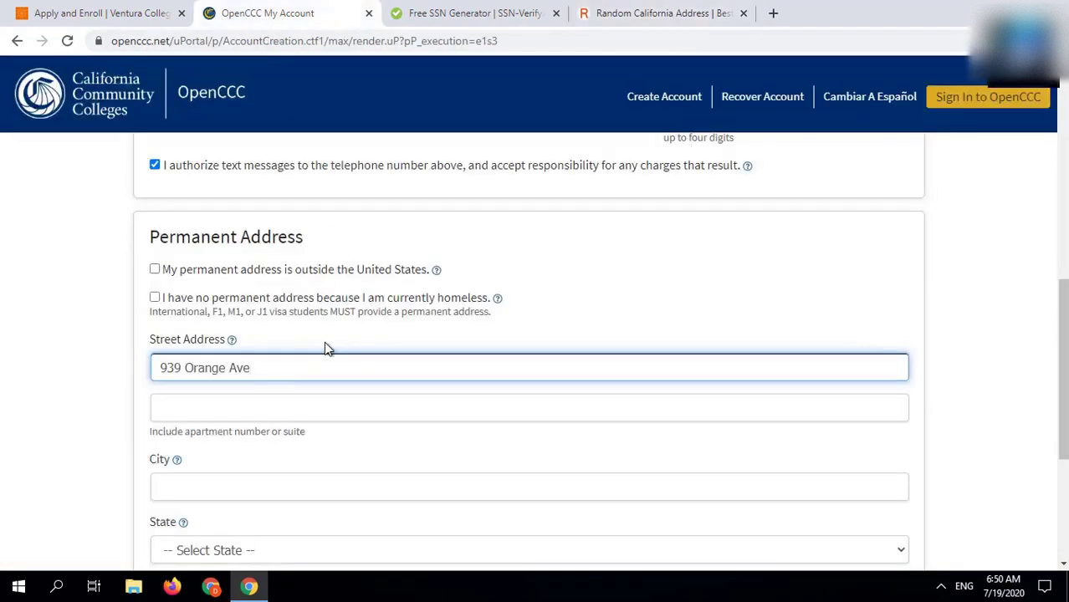
left_click(346, 489)
key("ctrl+v")
scroll(348, 490, "down", 3)
left_click(267, 261)
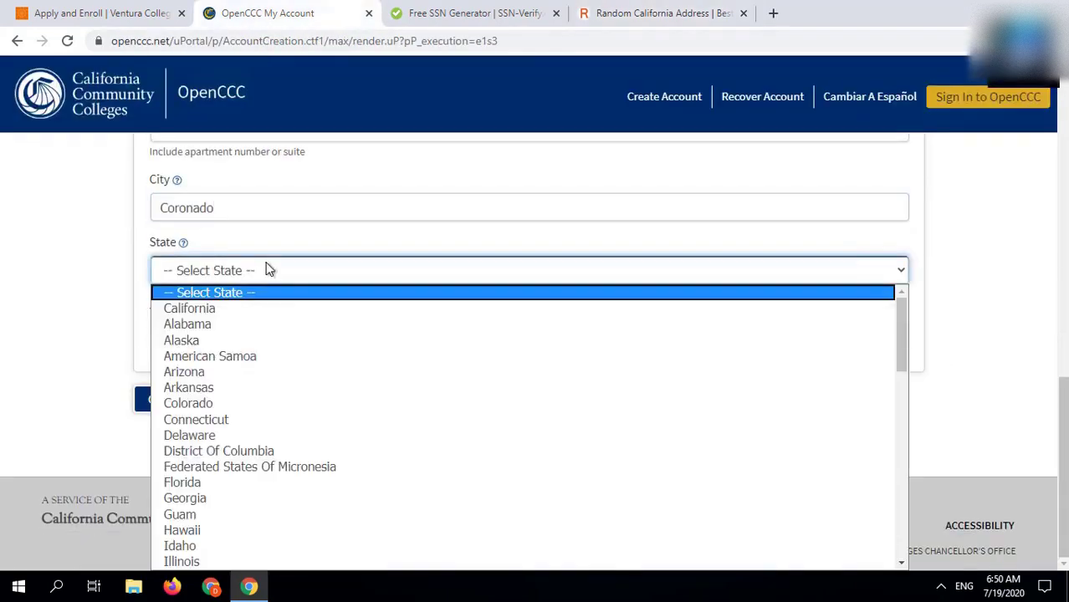
left_click(257, 311)
left_click(245, 335)
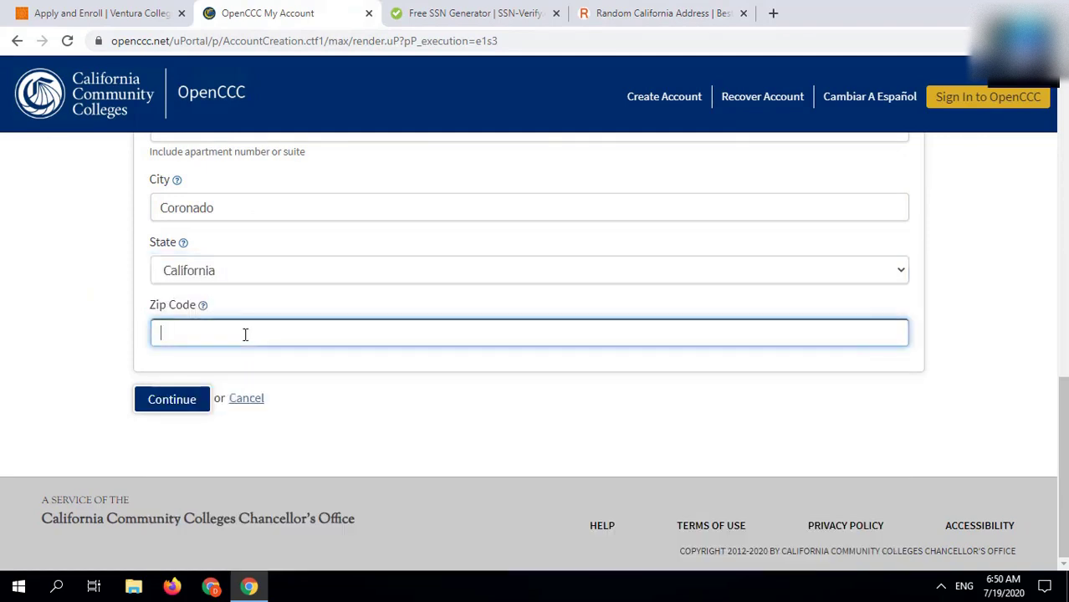
Step: Enter the zip code, submit the contact page, and fill in a username and password
type("92118")
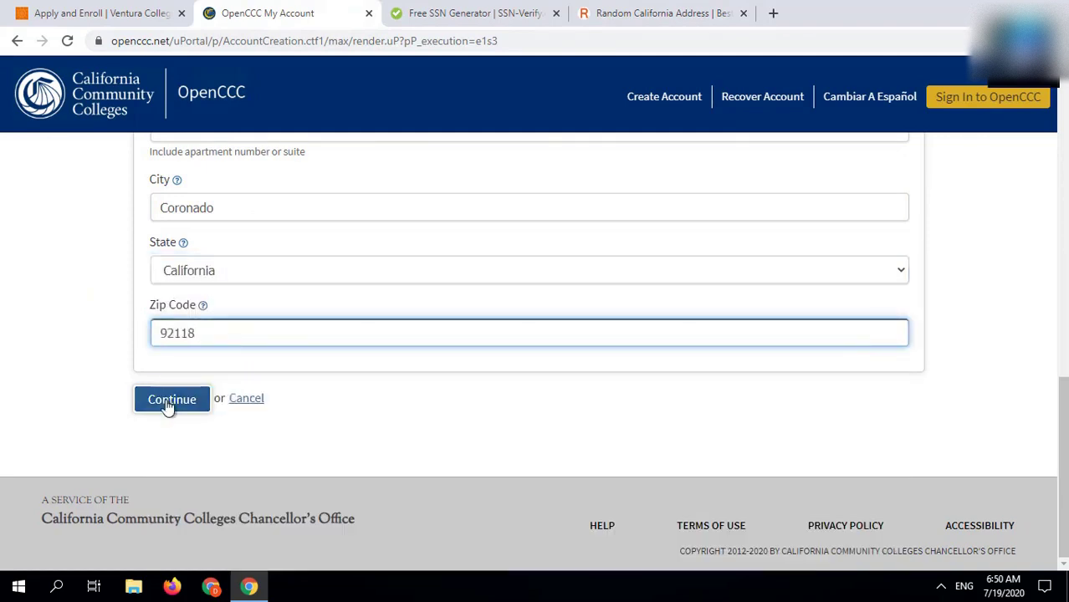
left_click(171, 399)
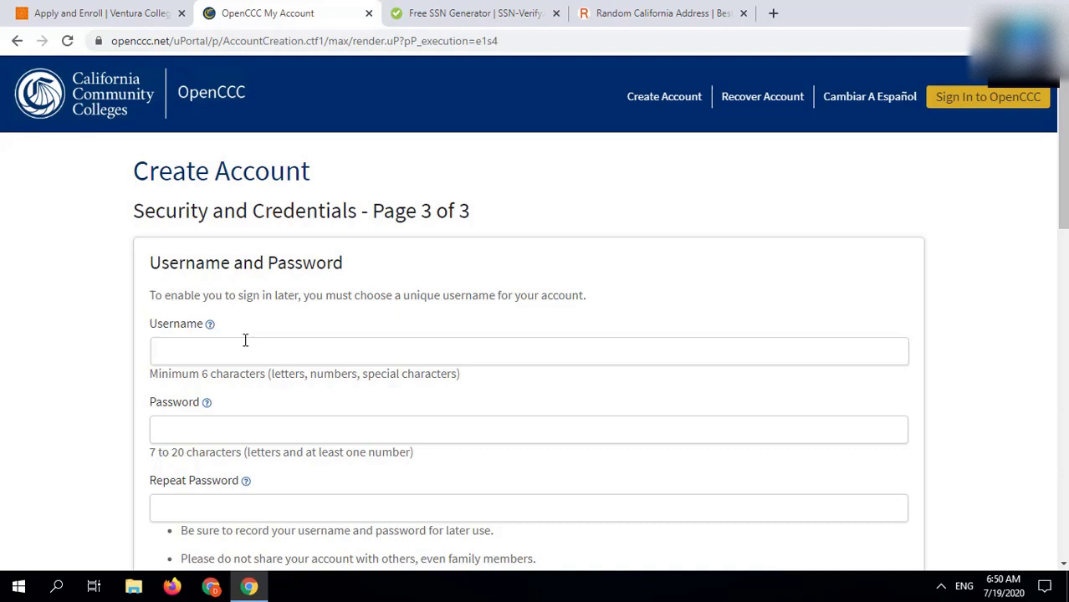
left_click(245, 340)
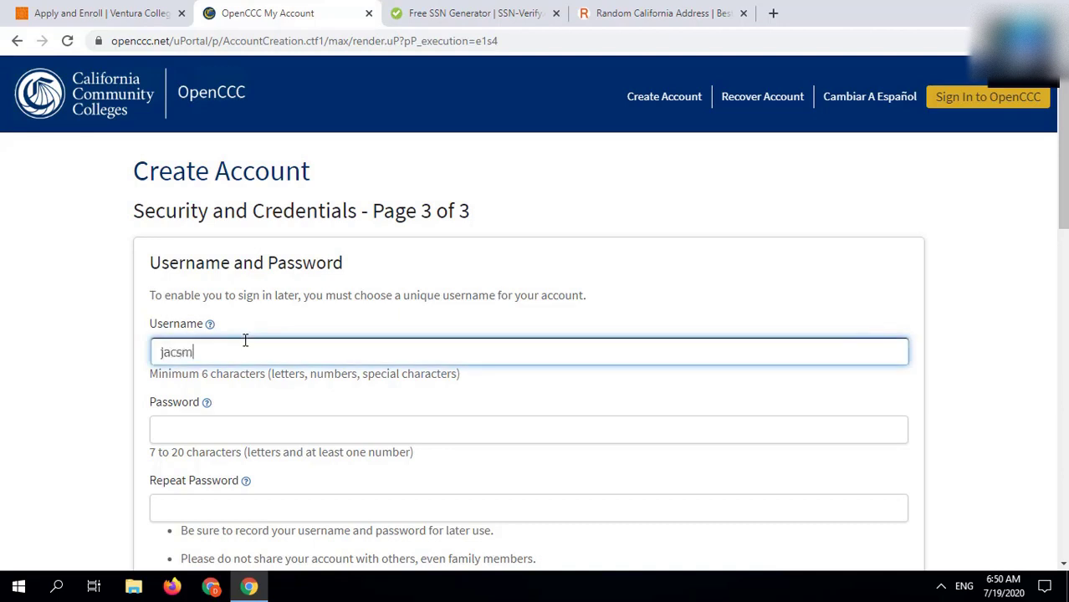
left_click(270, 428)
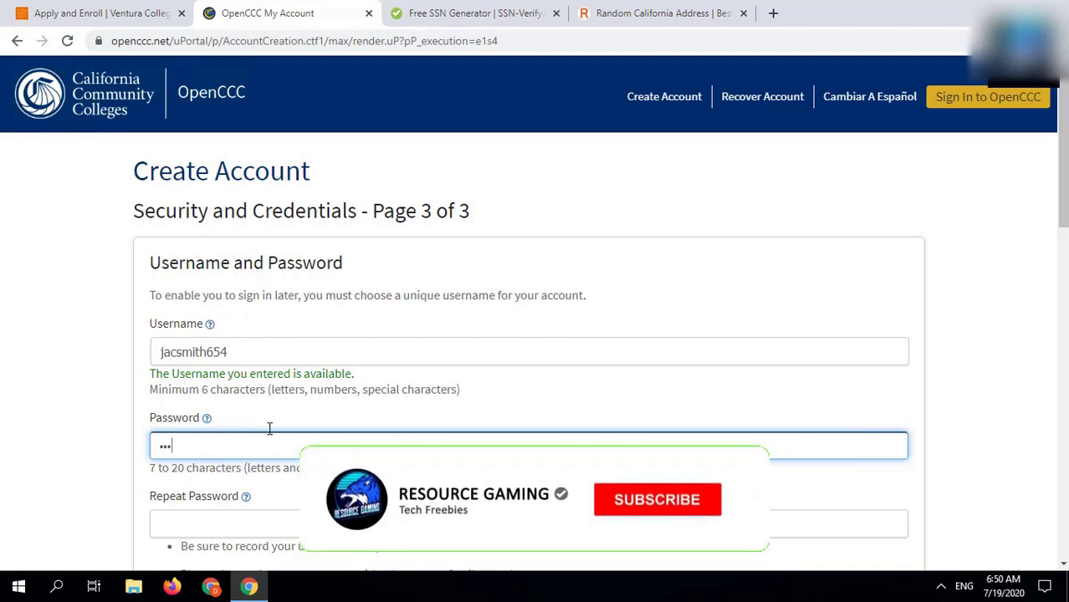
left_click(274, 525)
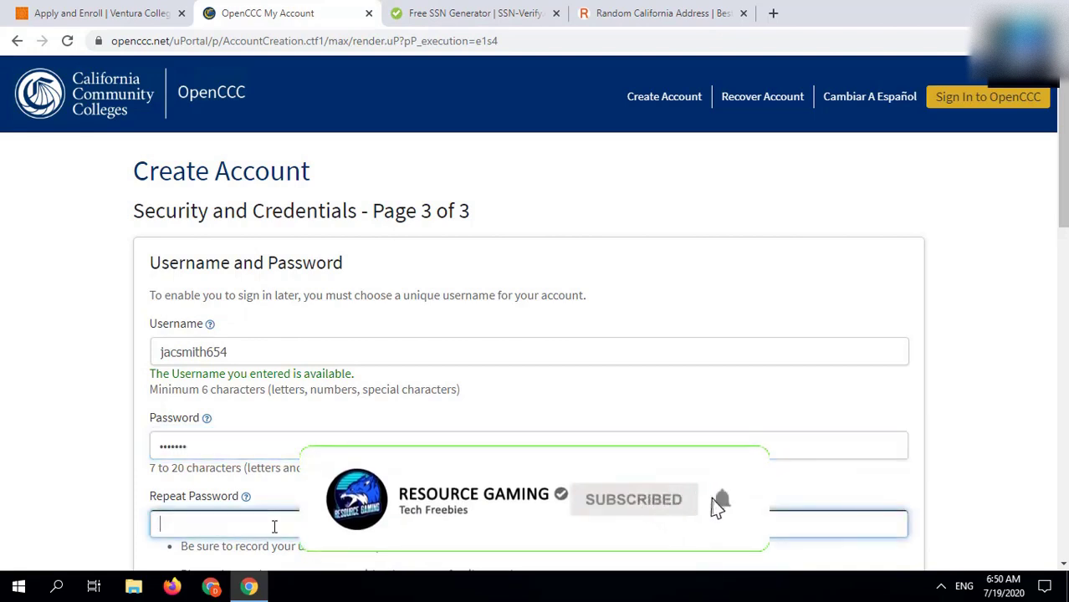
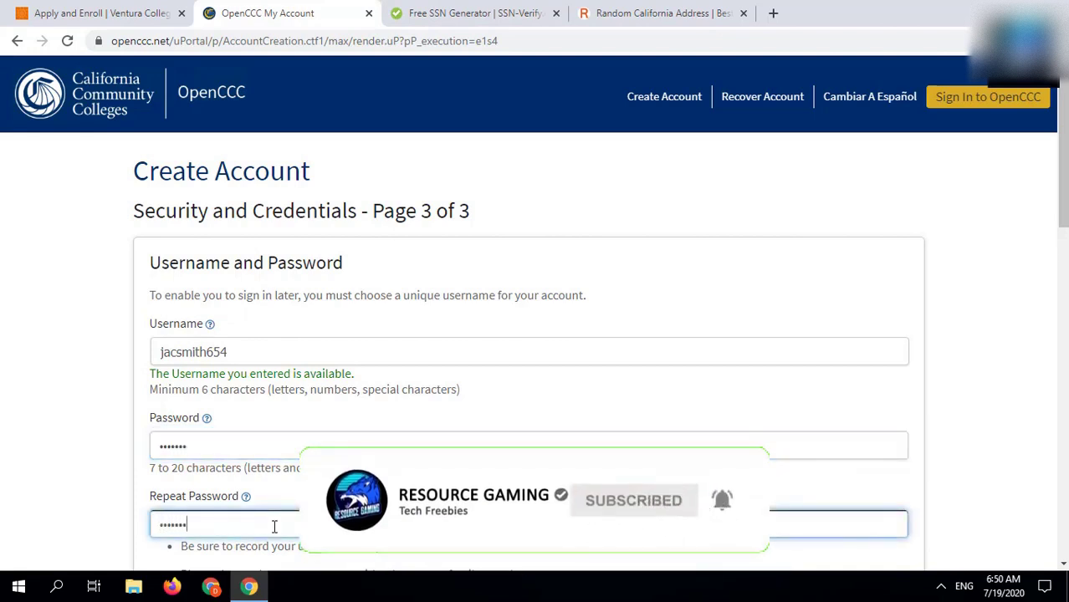
Step: Repeat the PIN and answer the first security question, 'Where did your parents meet?'
scroll(273, 525, "down", 1)
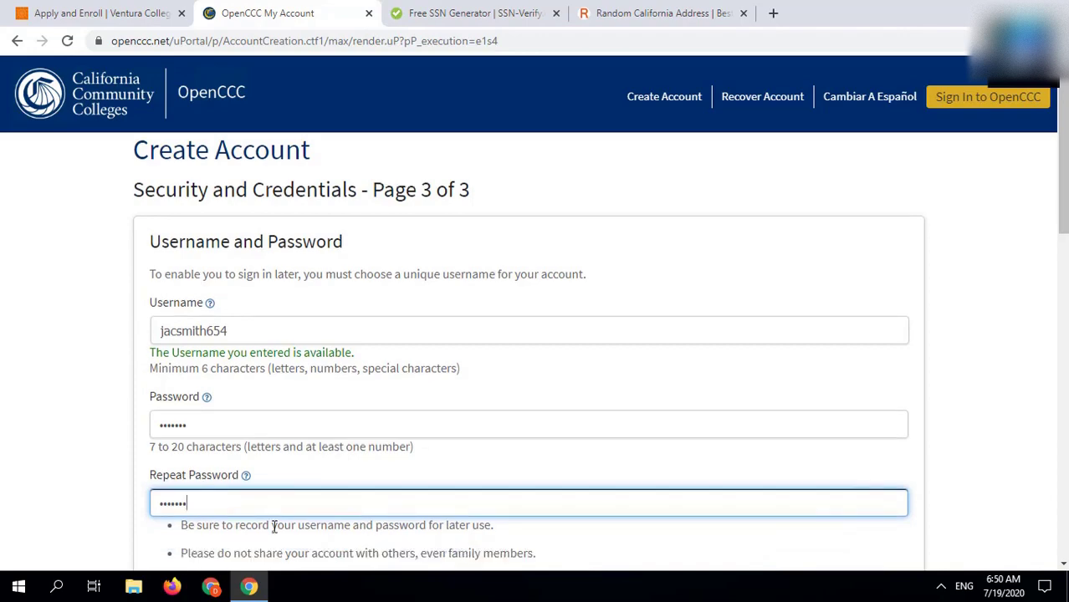
scroll(374, 451, "down", 7)
left_click(110, 61)
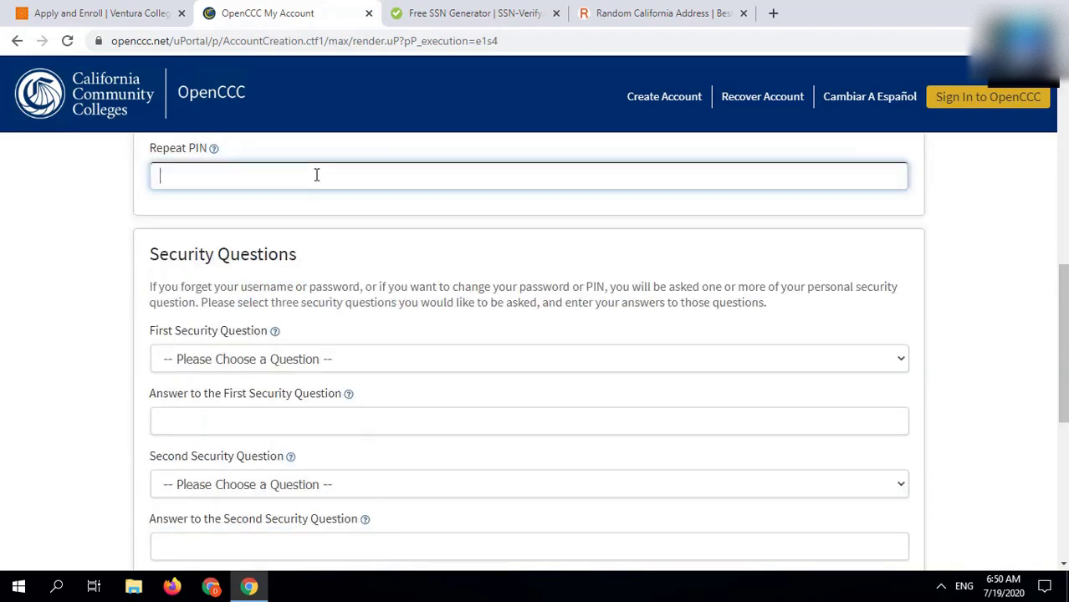
scroll(283, 216, "down", 1)
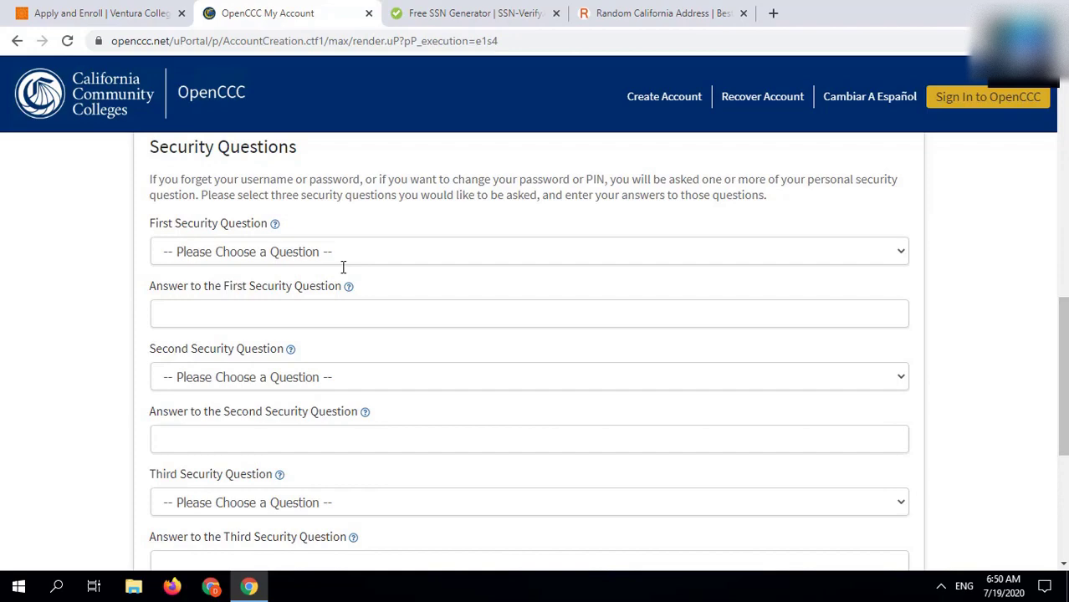
left_click(335, 251)
left_click(336, 293)
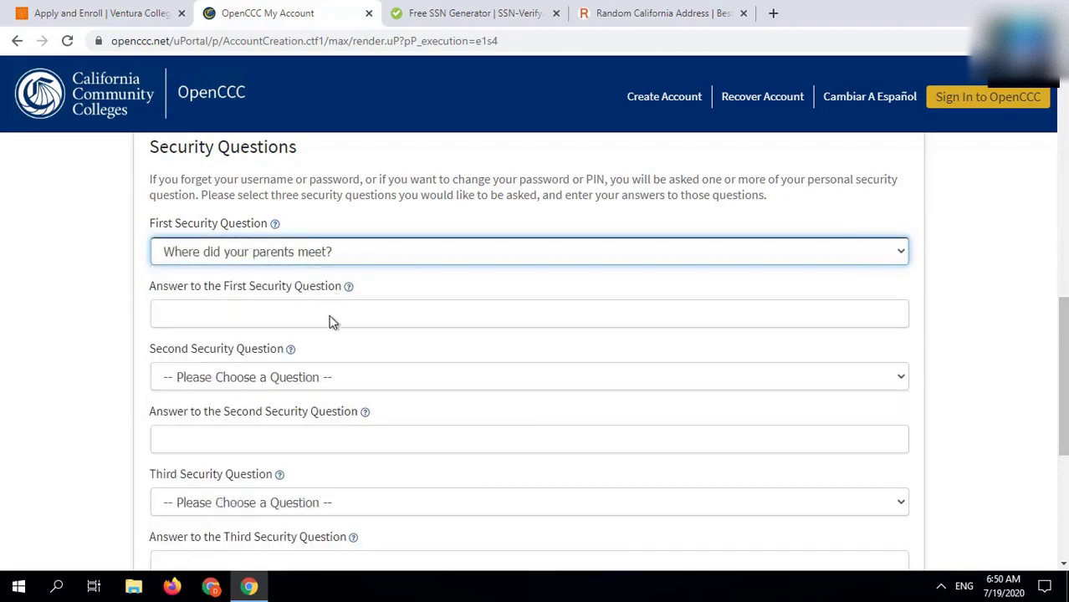
left_click(328, 316)
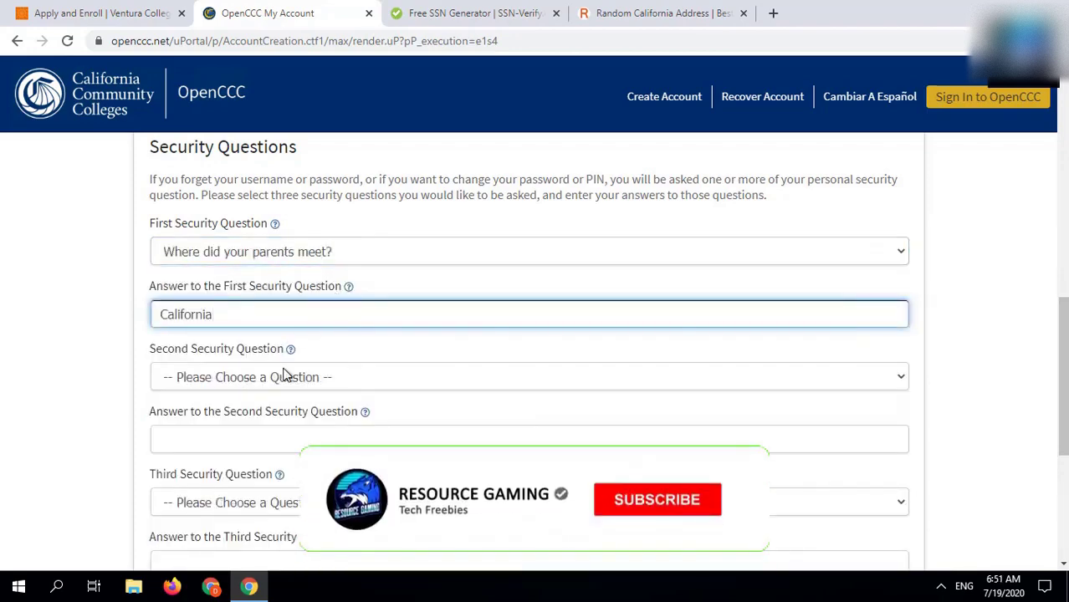
Step: Pick the youngest sibling's nickname as the second security question and type its answer
left_click(282, 376)
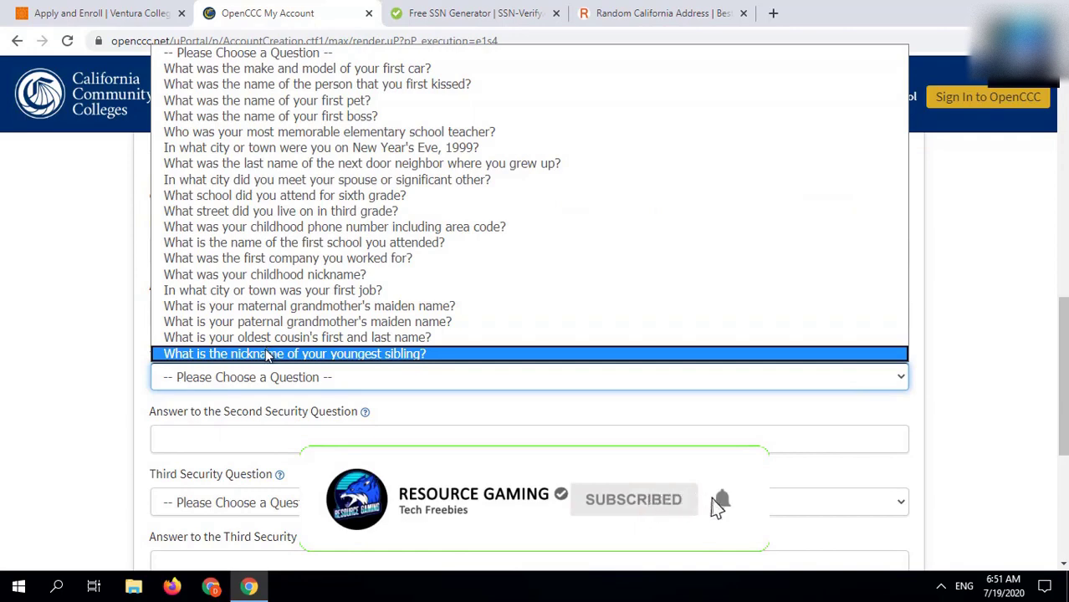
left_click(270, 354)
left_click(250, 437)
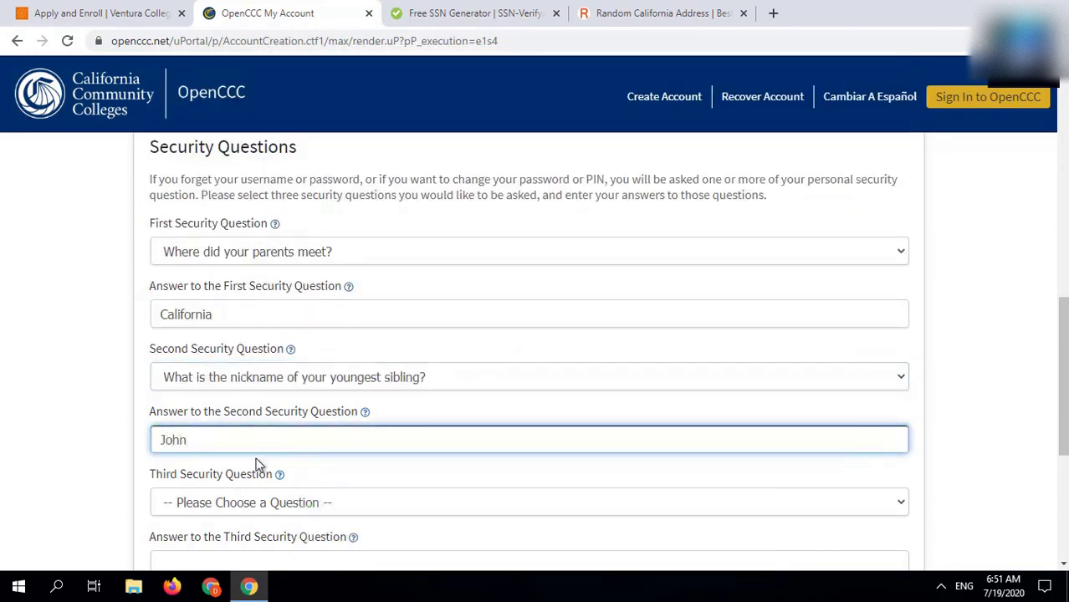
scroll(251, 384, "down", 4)
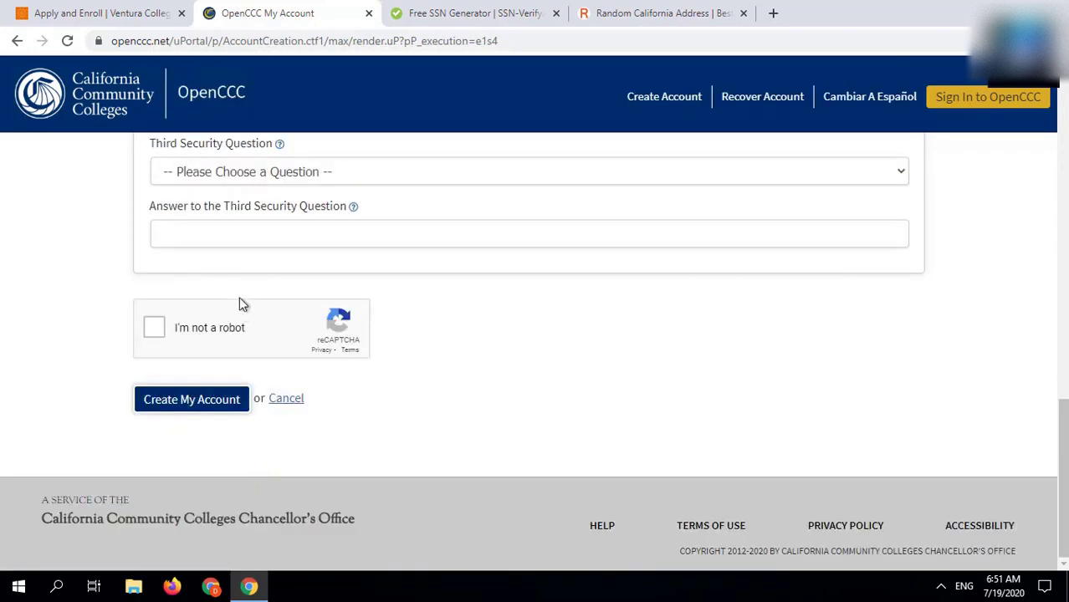
Step: Choose the childhood phone number as the third security question and paste its answer
left_click(249, 177)
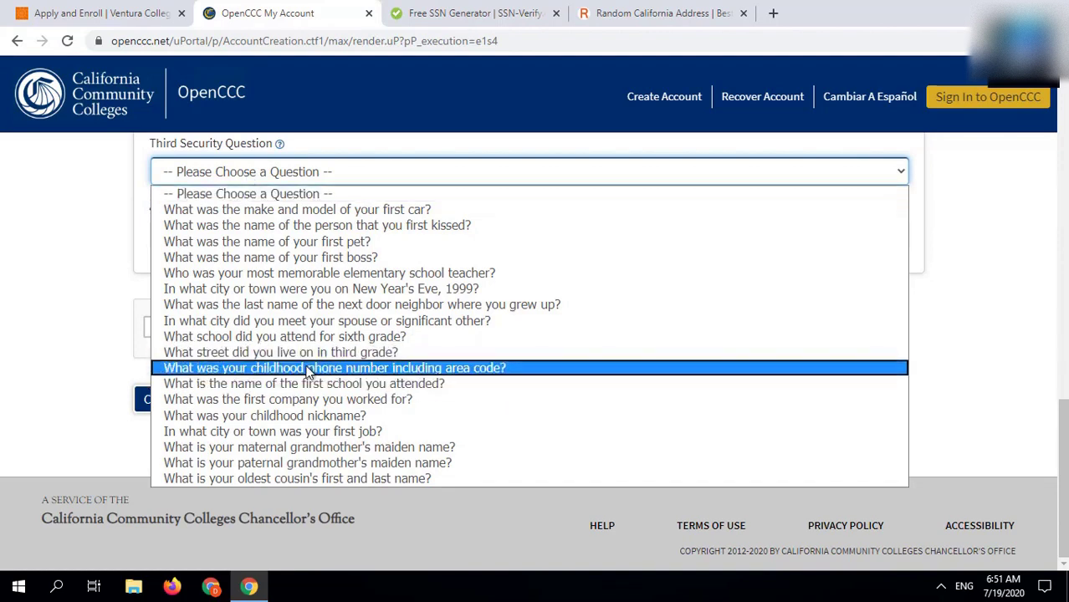
left_click(316, 369)
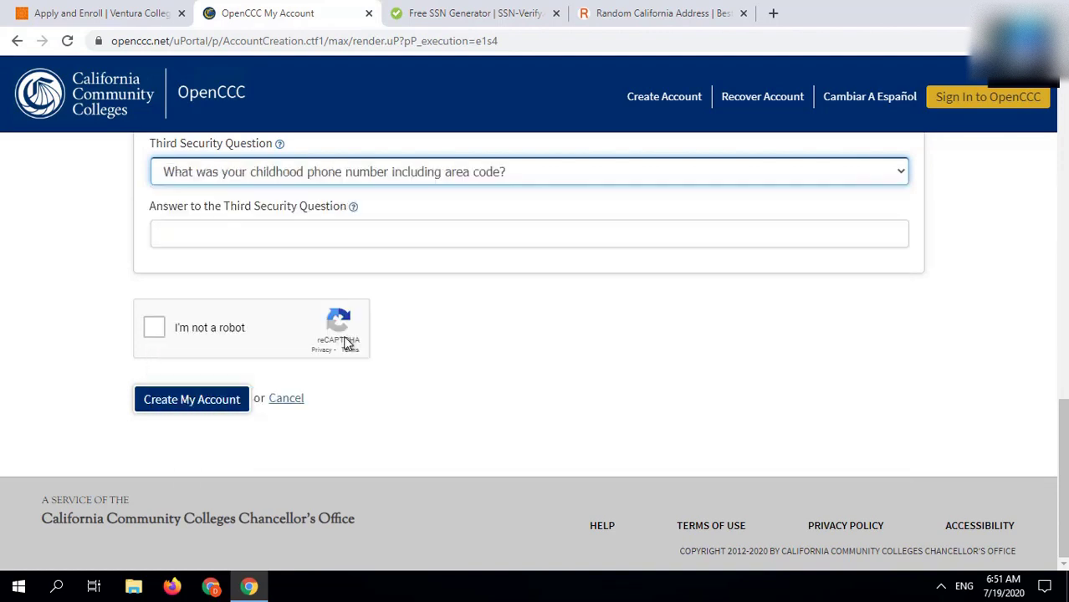
left_click(213, 236)
Step: Pass the reCAPTCHA vehicle-image check, create the account, and continue to the college application
left_click(216, 319)
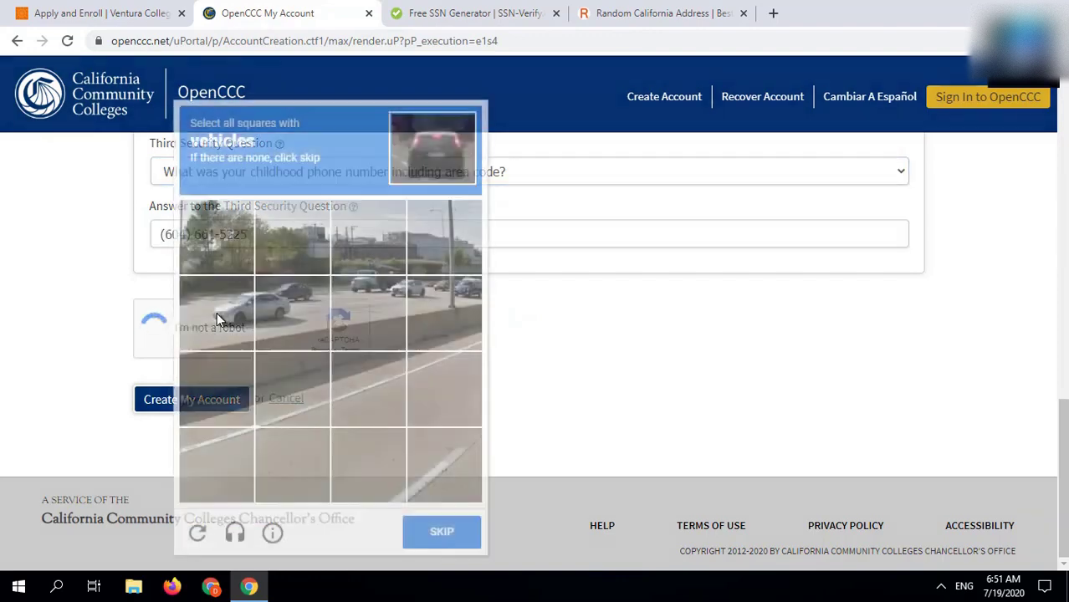
left_click(224, 320)
left_click(280, 313)
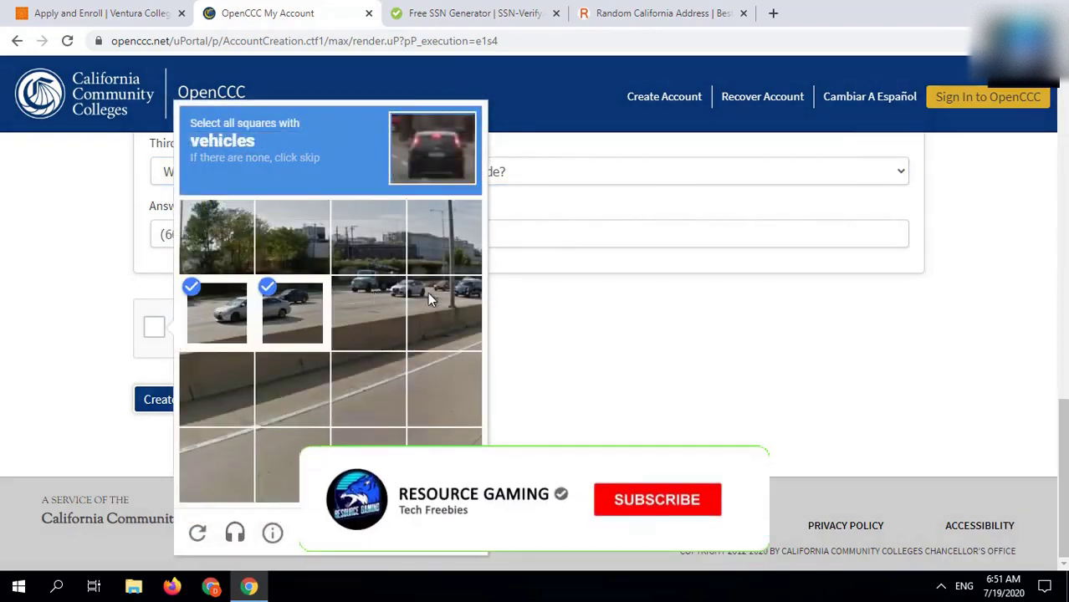
left_click(385, 301)
left_click(428, 292)
left_click(443, 533)
left_click(195, 401)
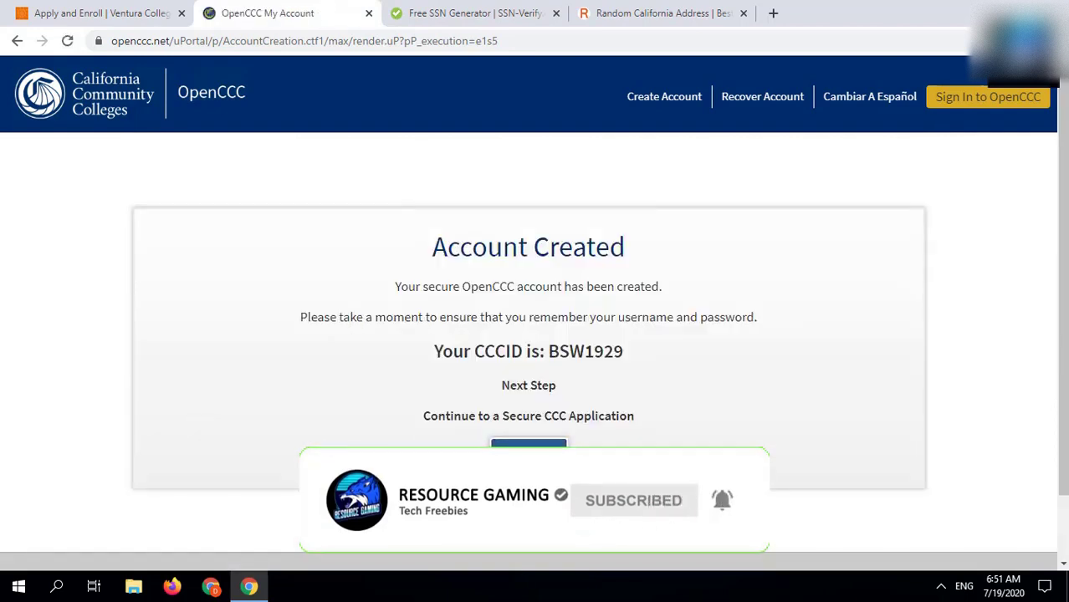
left_click(517, 454)
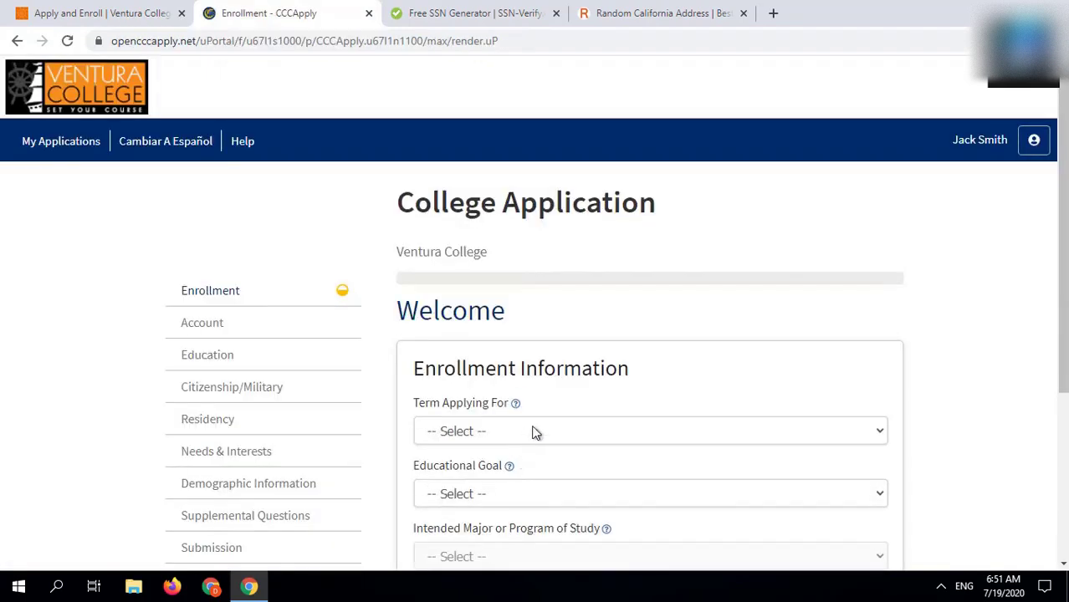
Step: Apply for Fall 2020 with a 2-year associate degree goal and Accounting-AS major
left_click(536, 432)
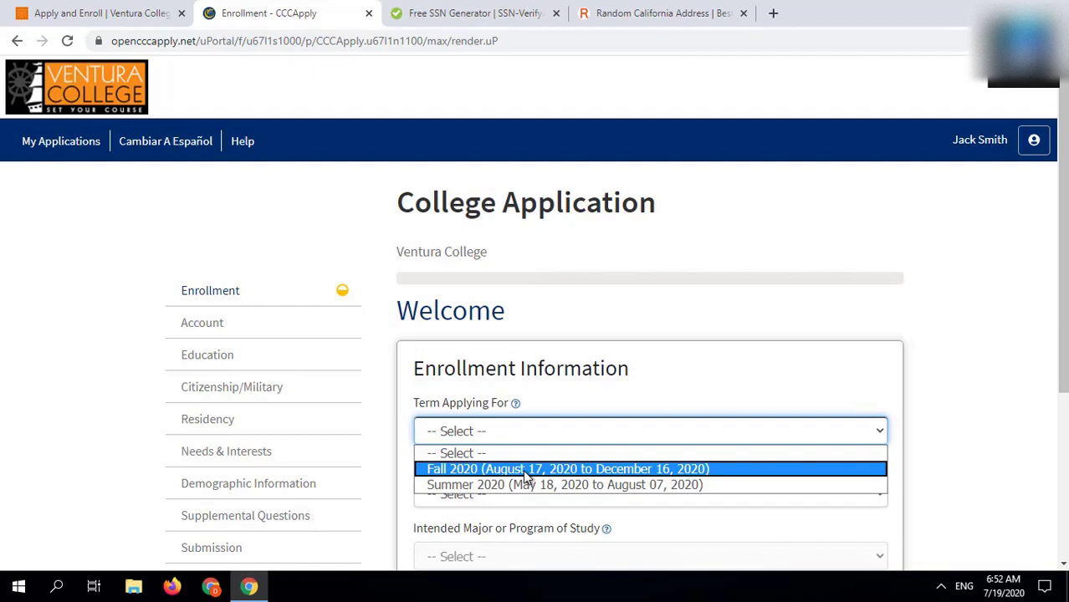
left_click(523, 469)
scroll(524, 469, "down", 3)
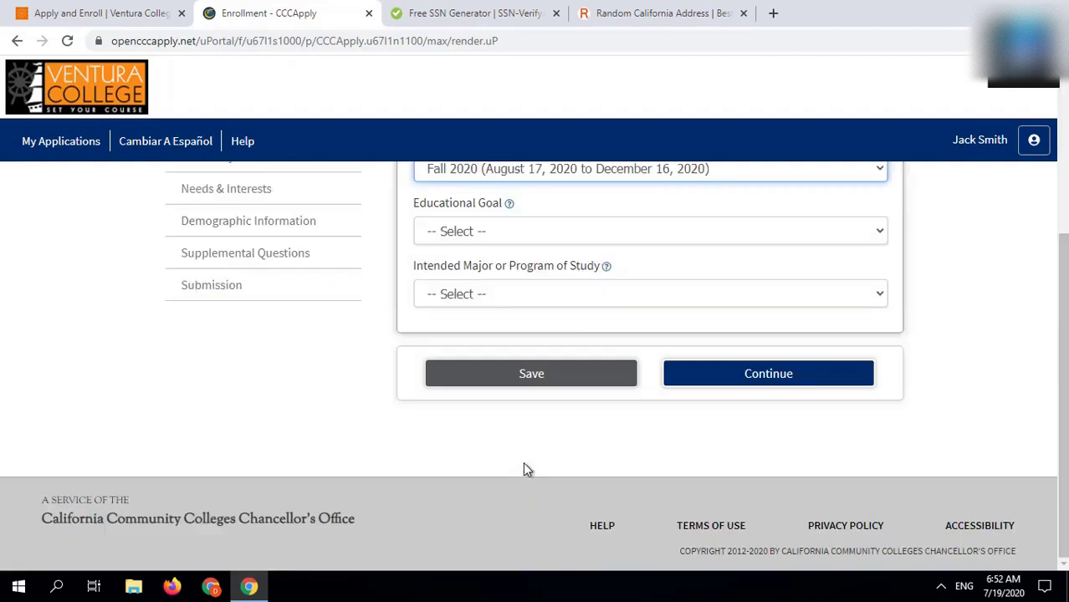
left_click(513, 229)
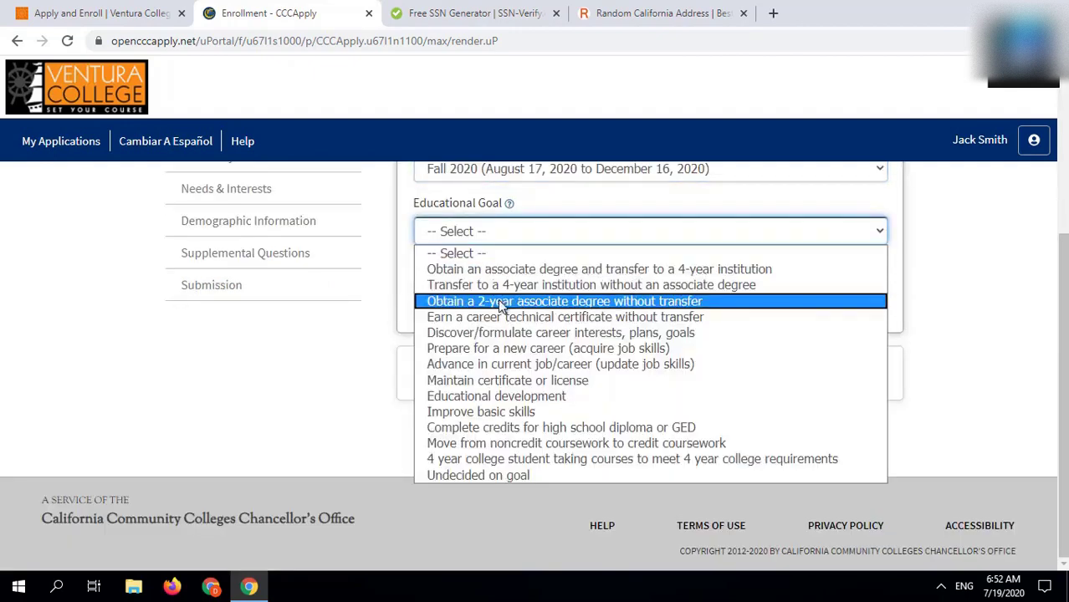
left_click(498, 301)
left_click(501, 293)
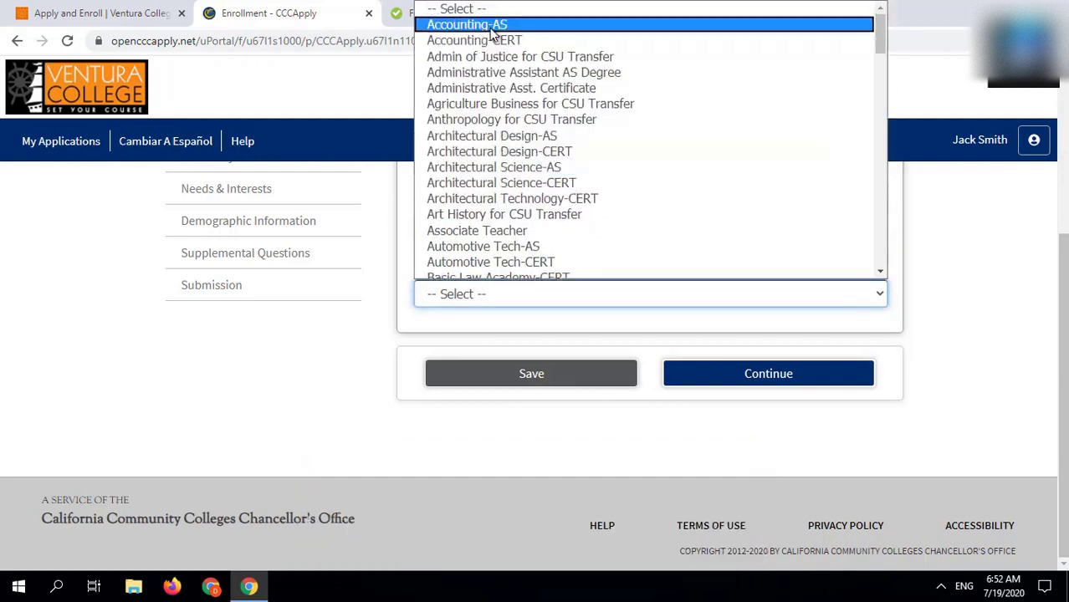
left_click(494, 26)
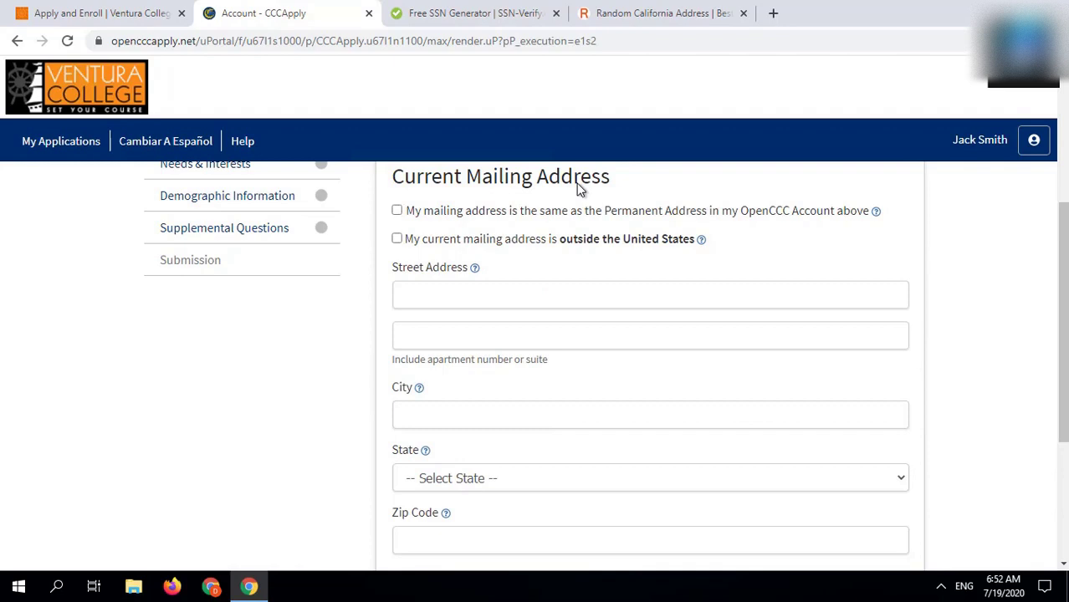
Step: Make the mailing address the same as the permanent address and save the section
left_click(591, 214)
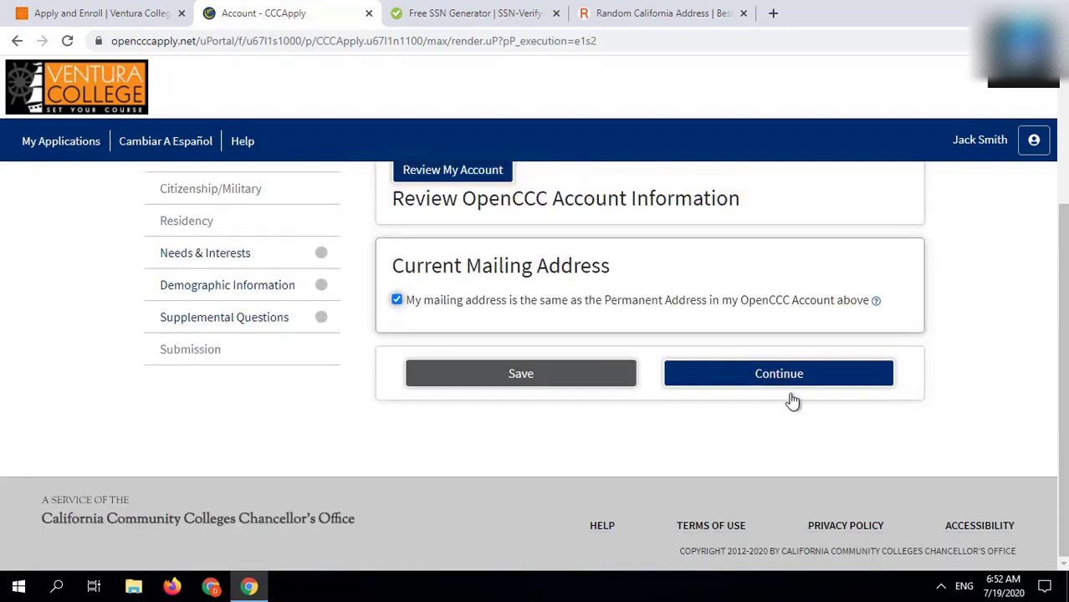
left_click(800, 374)
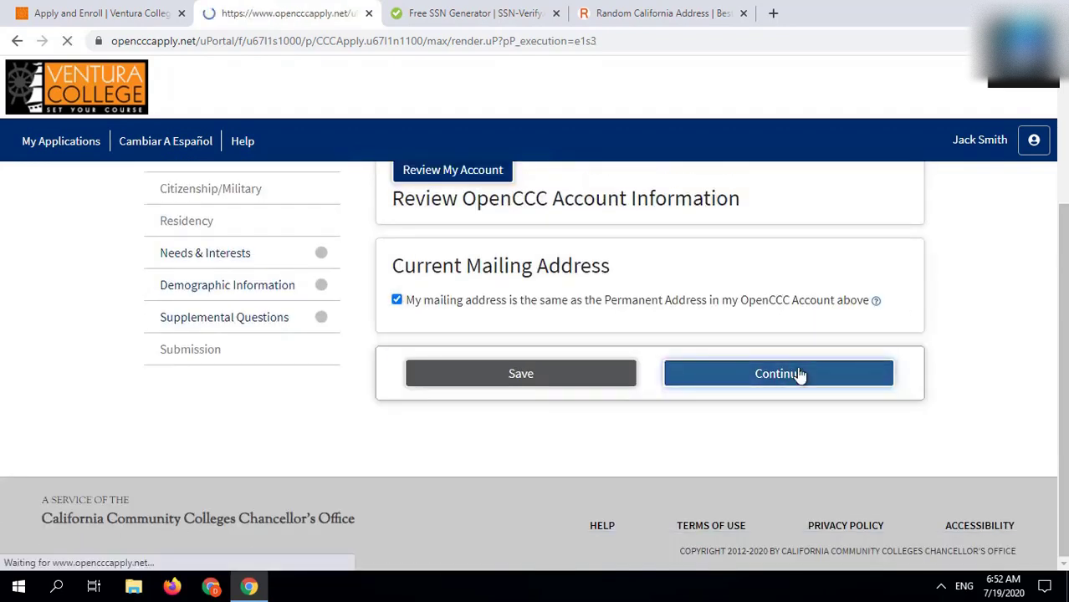
scroll(801, 374, "down", 1)
Step: Mark first-time college student and a high school diploma from a U.S. school
scroll(537, 334, "up", 3)
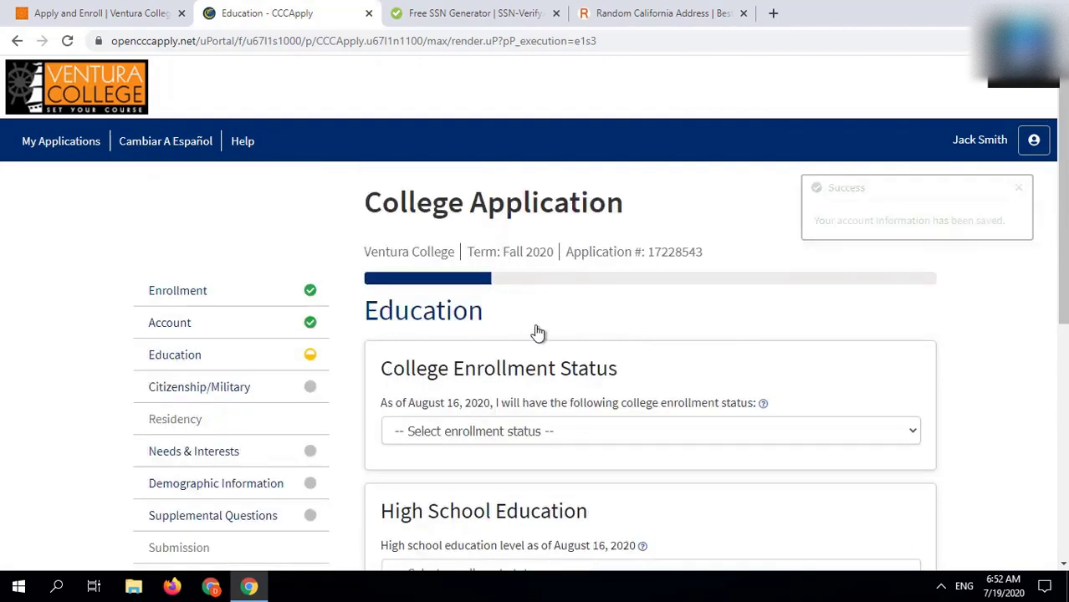
left_click(512, 431)
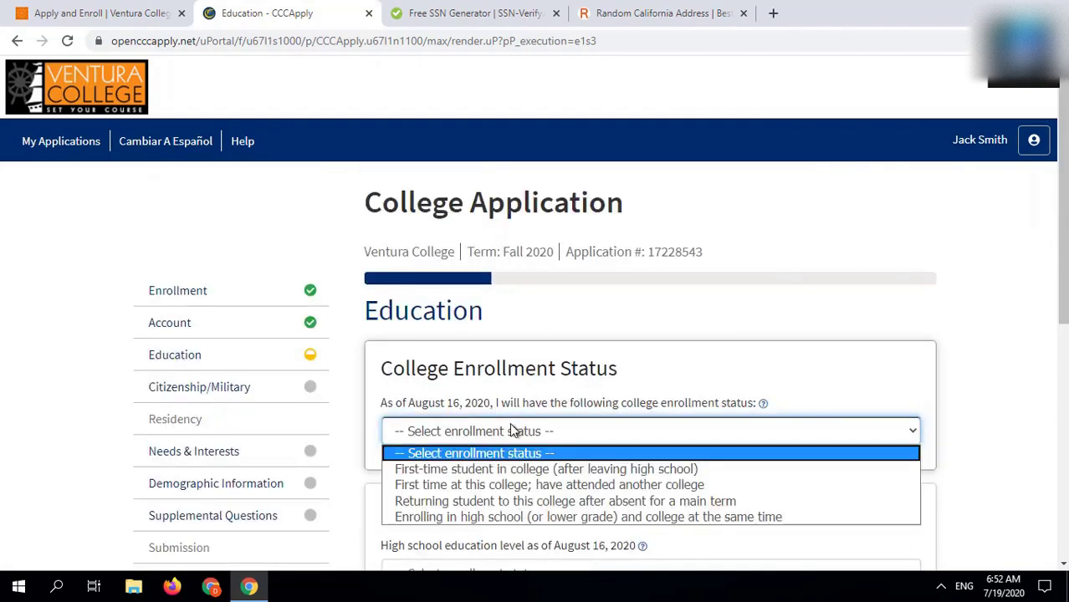
left_click(490, 469)
scroll(488, 465, "down", 5)
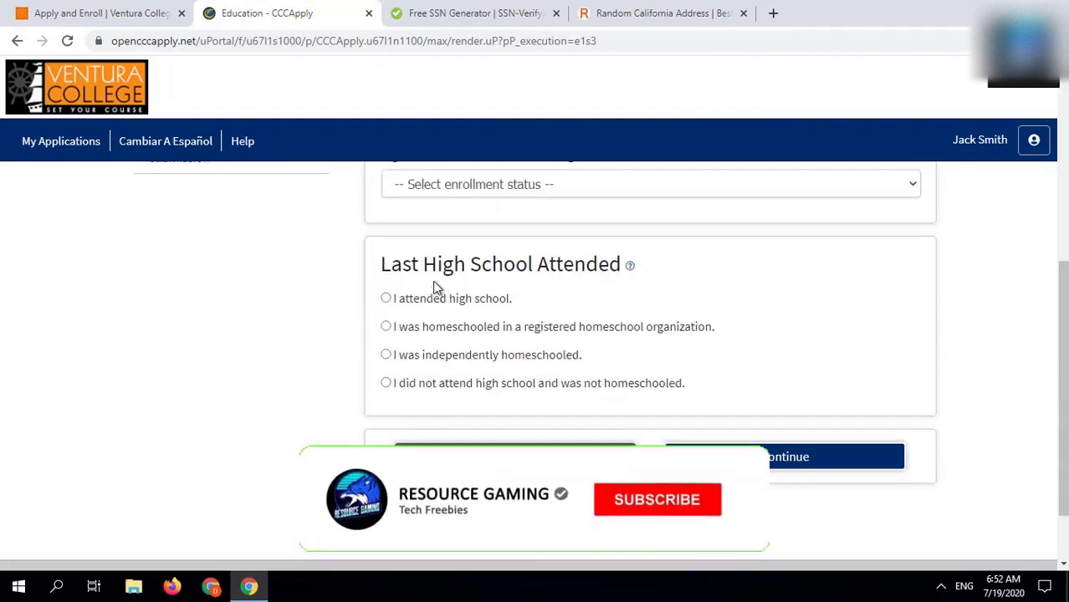
scroll(441, 335, "up", 3)
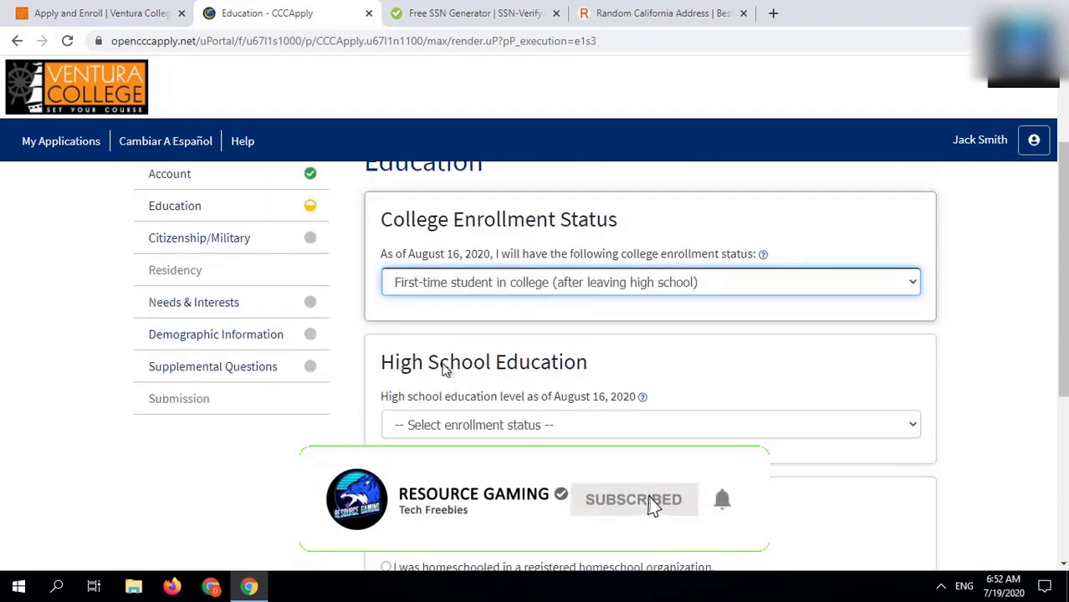
left_click(456, 429)
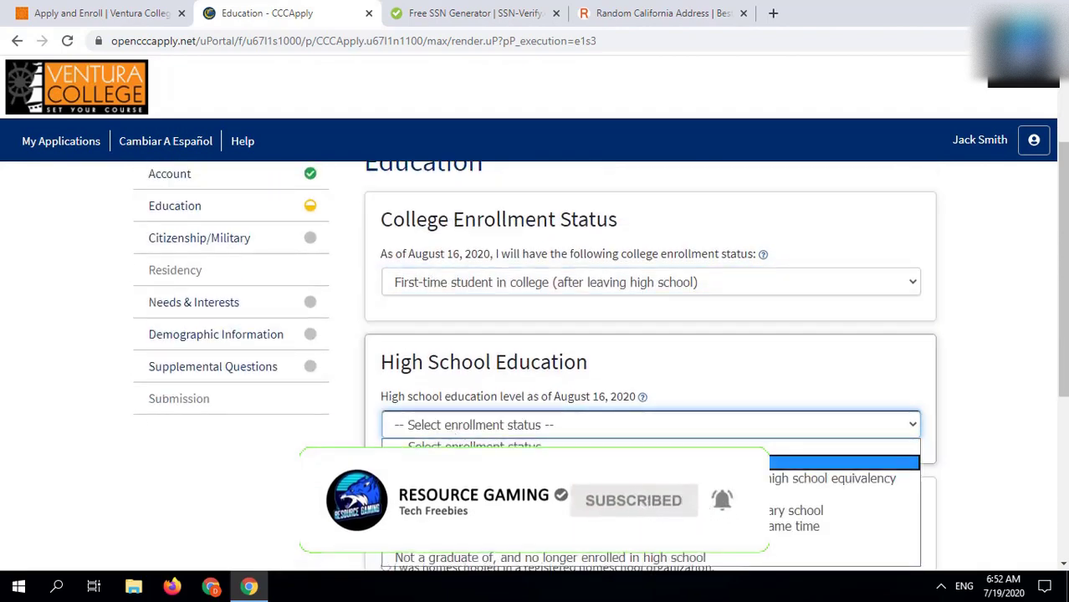
left_click(452, 464)
Step: Set the diploma completion date to March 10 and answer Yes to both California high school questions
left_click(442, 513)
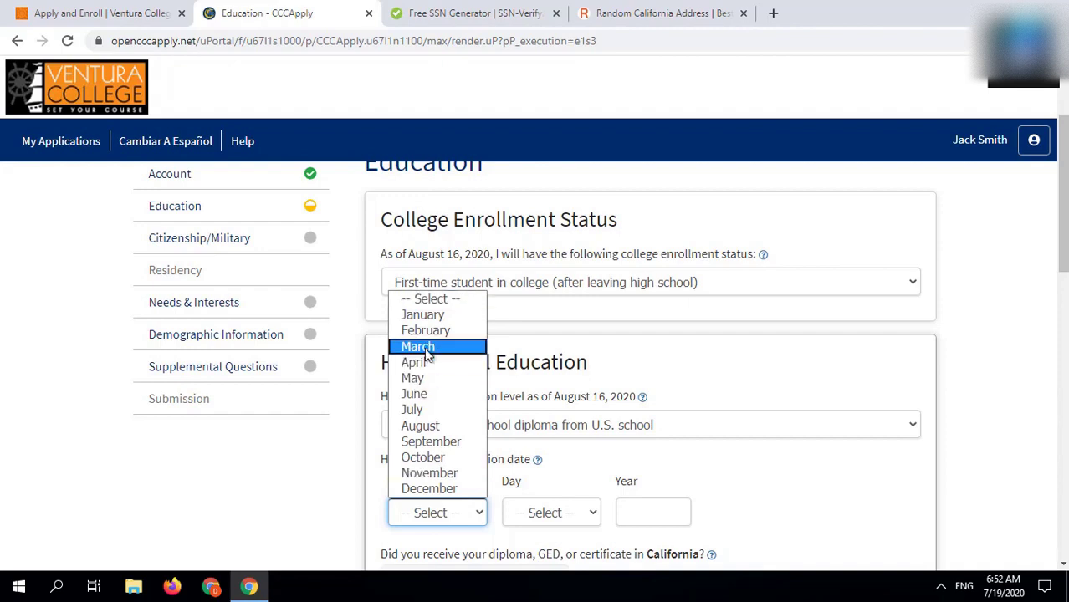
left_click(426, 346)
scroll(563, 426, "down", 3)
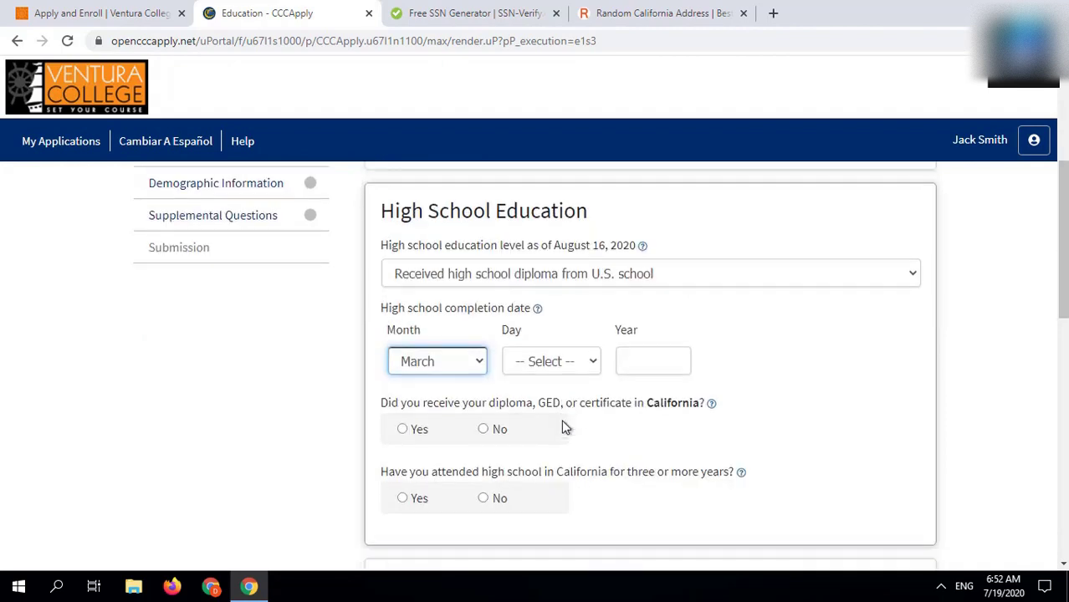
left_click(545, 368)
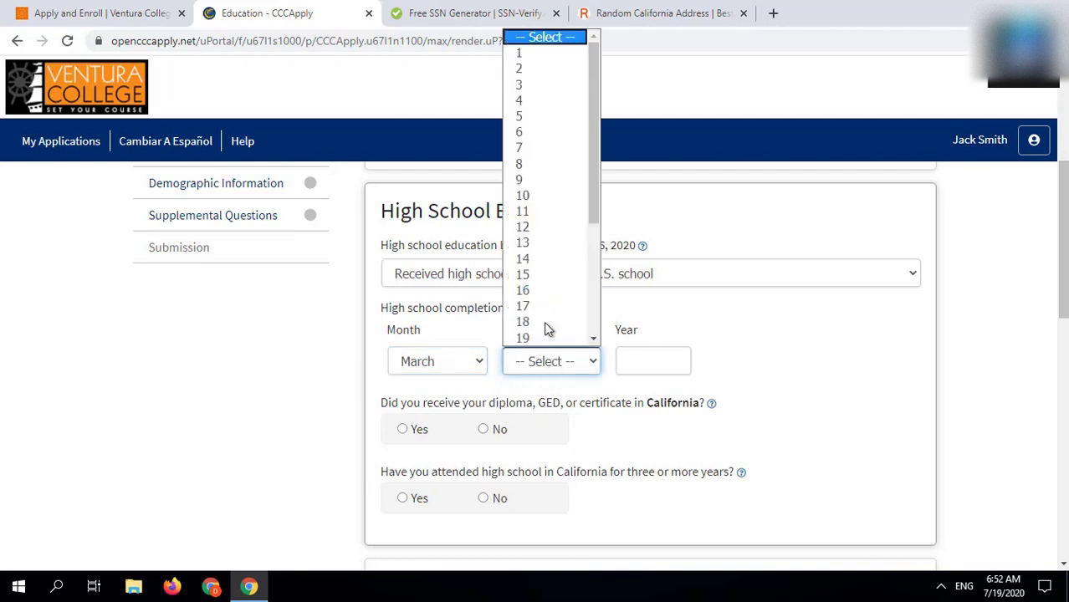
left_click(531, 196)
left_click(654, 359)
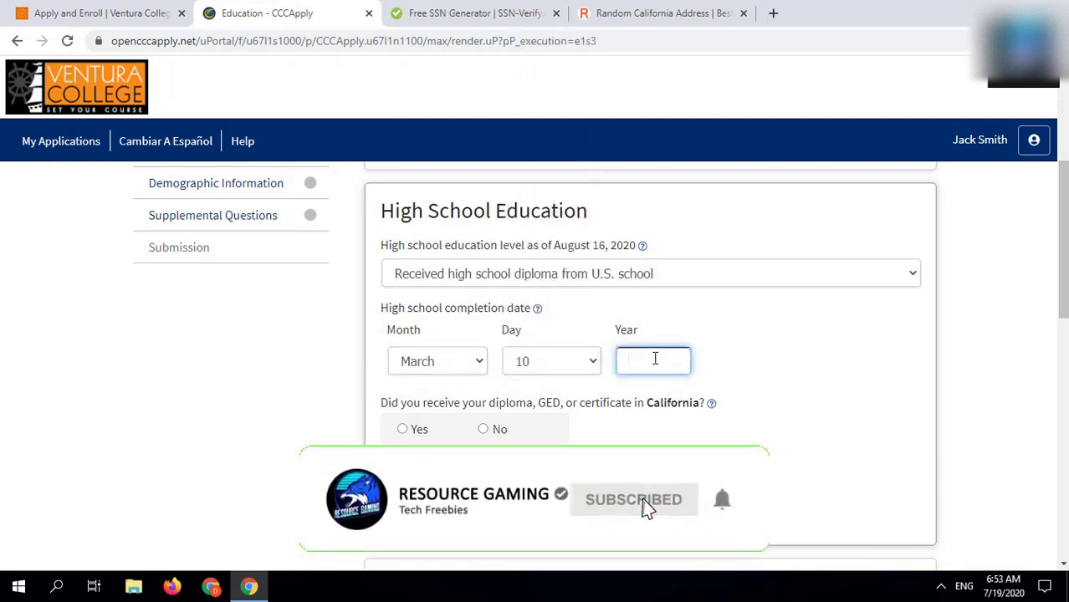
type("2020")
left_click(403, 429)
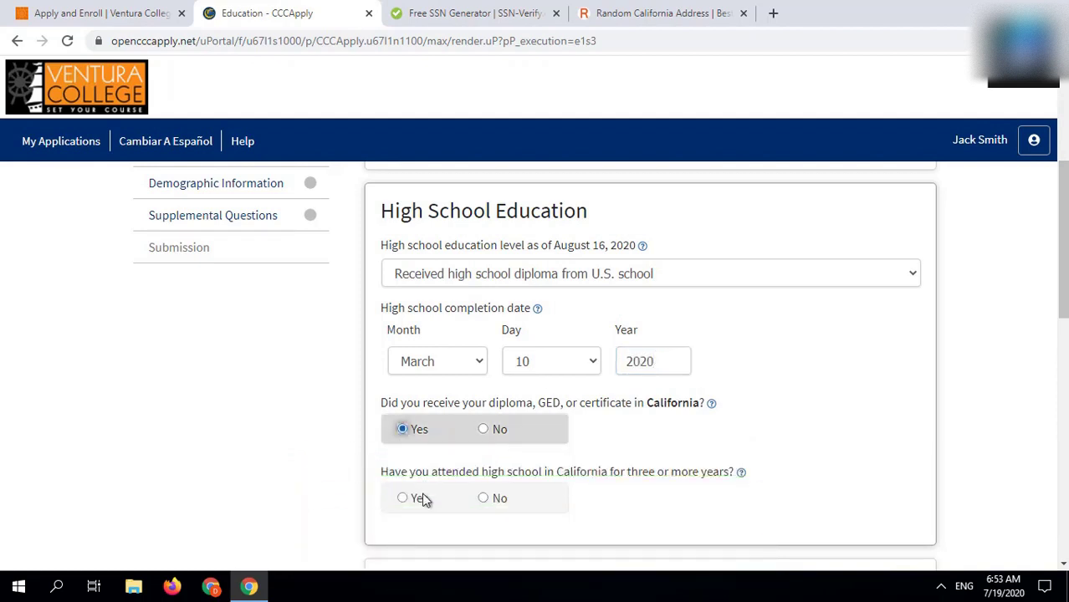
left_click(419, 499)
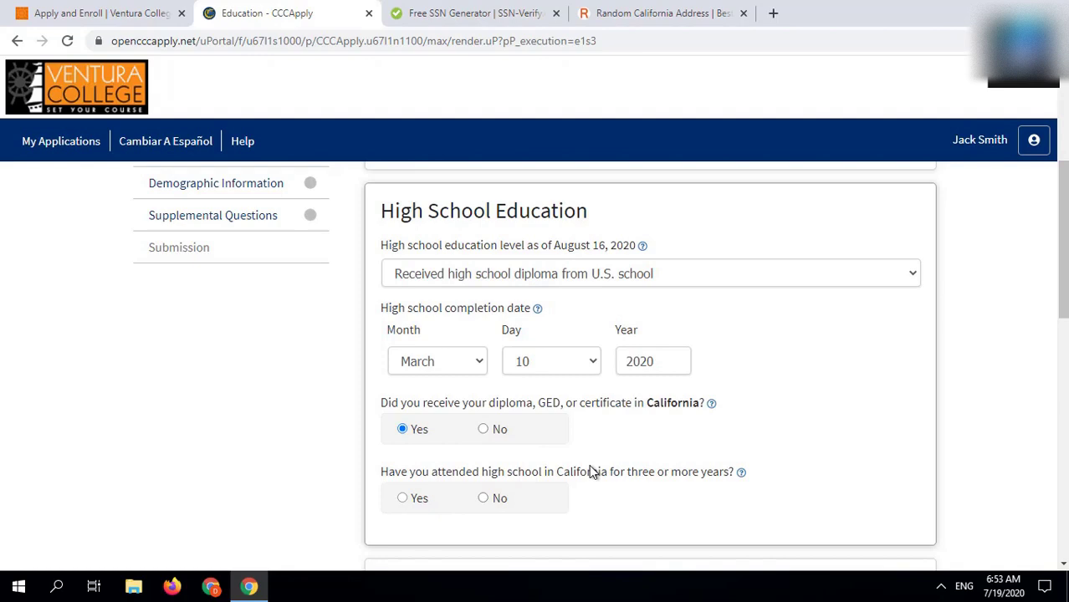
Step: Record attending Hiram W. Johnson High in Sacramento, California, with an unweighted GPA of 3.99
scroll(590, 465, "down", 5)
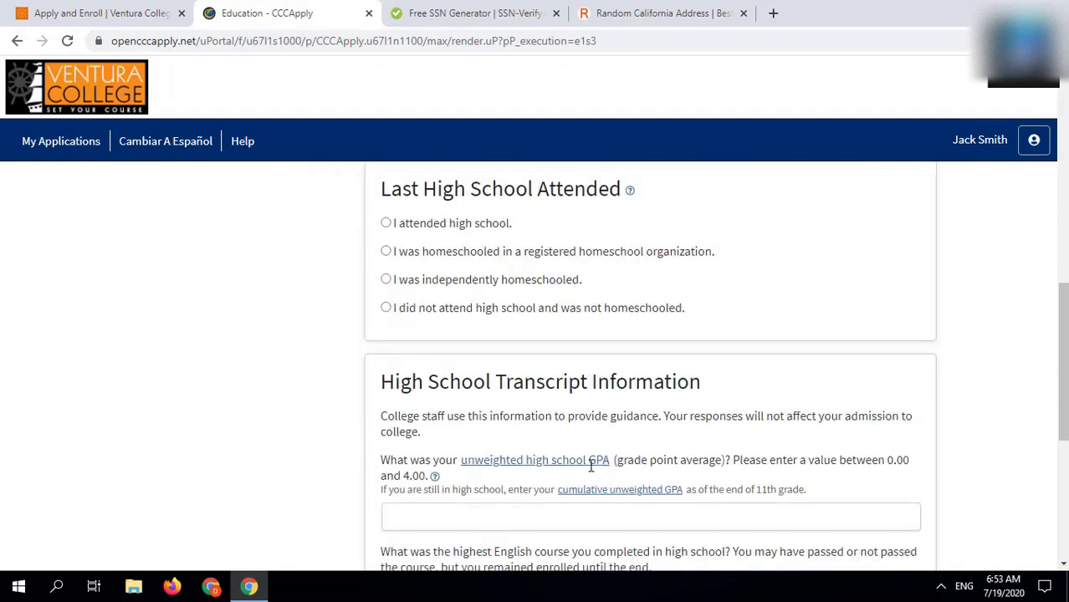
scroll(724, 358, "down", 3)
scroll(509, 303, "up", 3)
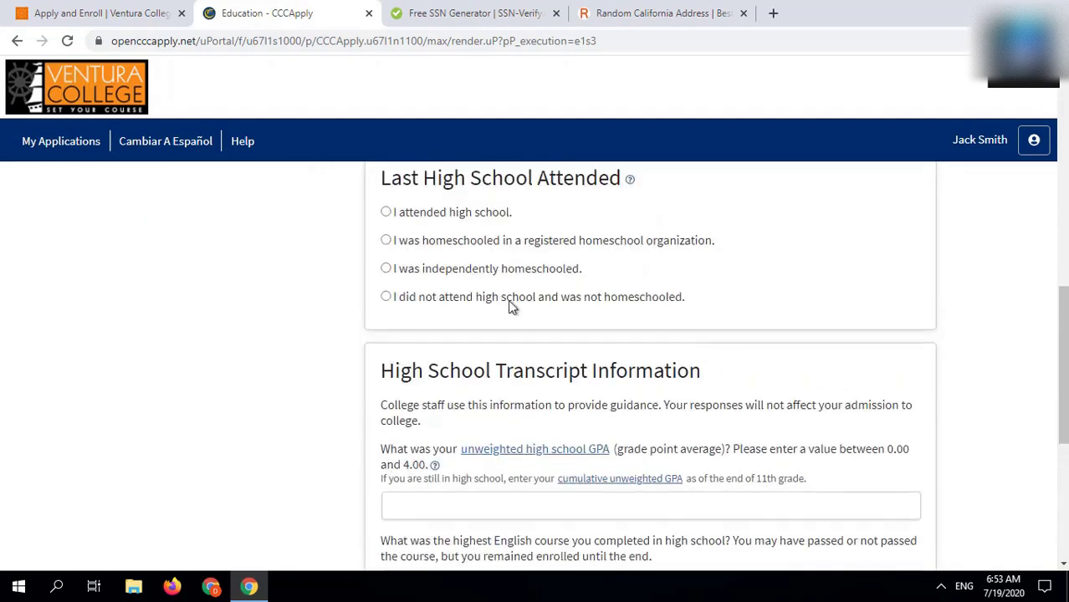
left_click(439, 214)
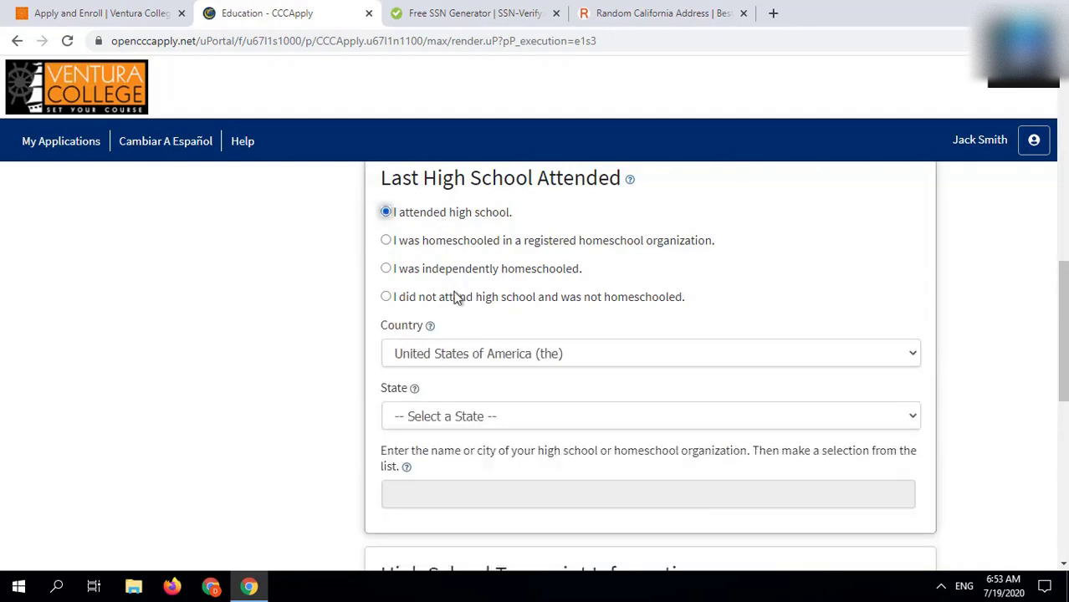
left_click(475, 430)
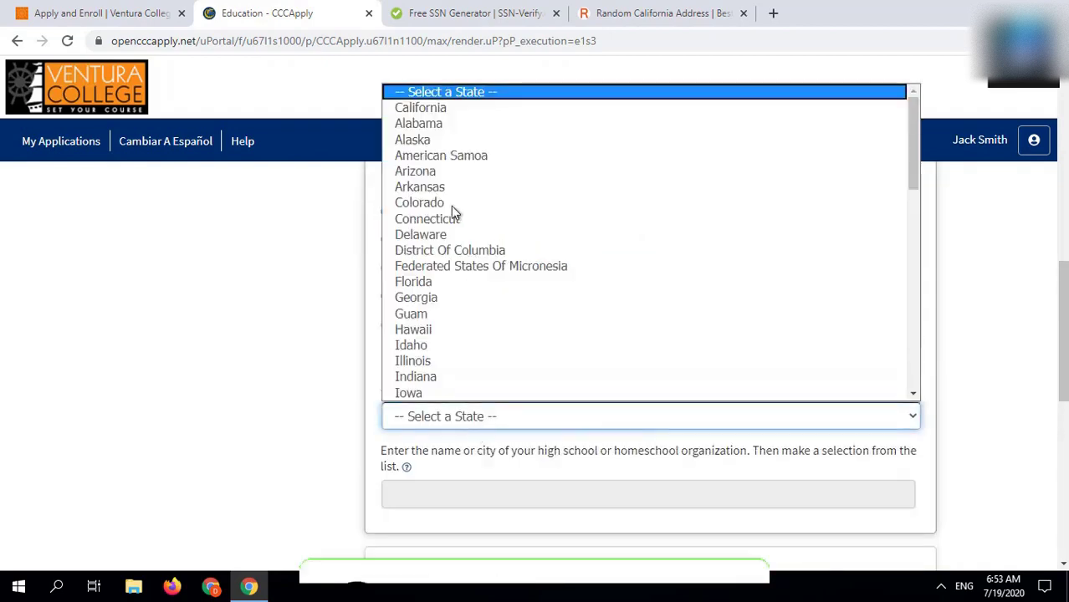
left_click(431, 109)
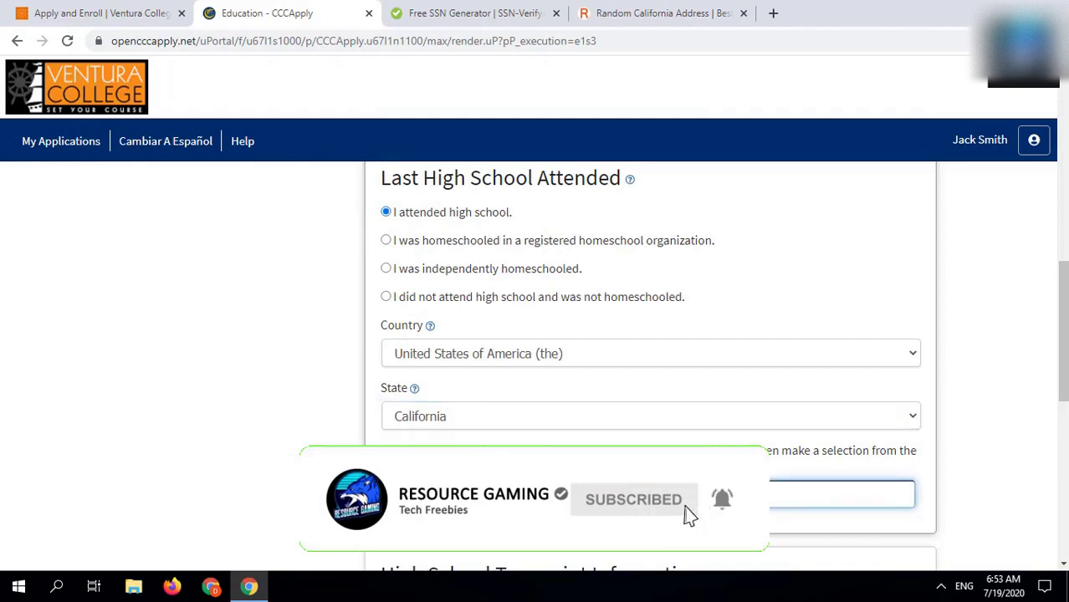
type("john")
scroll(470, 494, "down", 3)
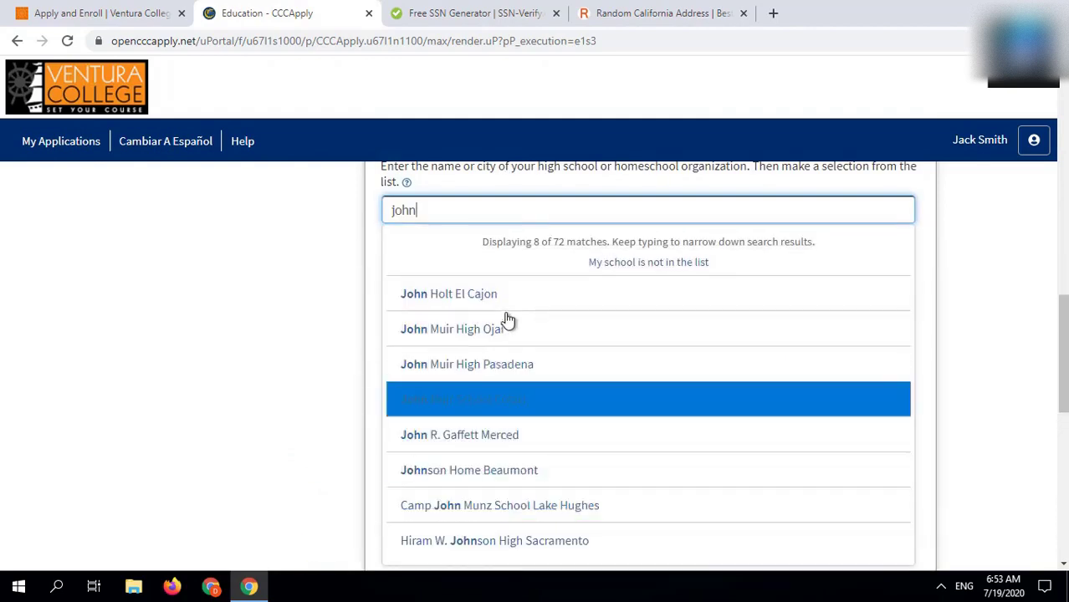
left_click(513, 543)
scroll(508, 545, "down", 4)
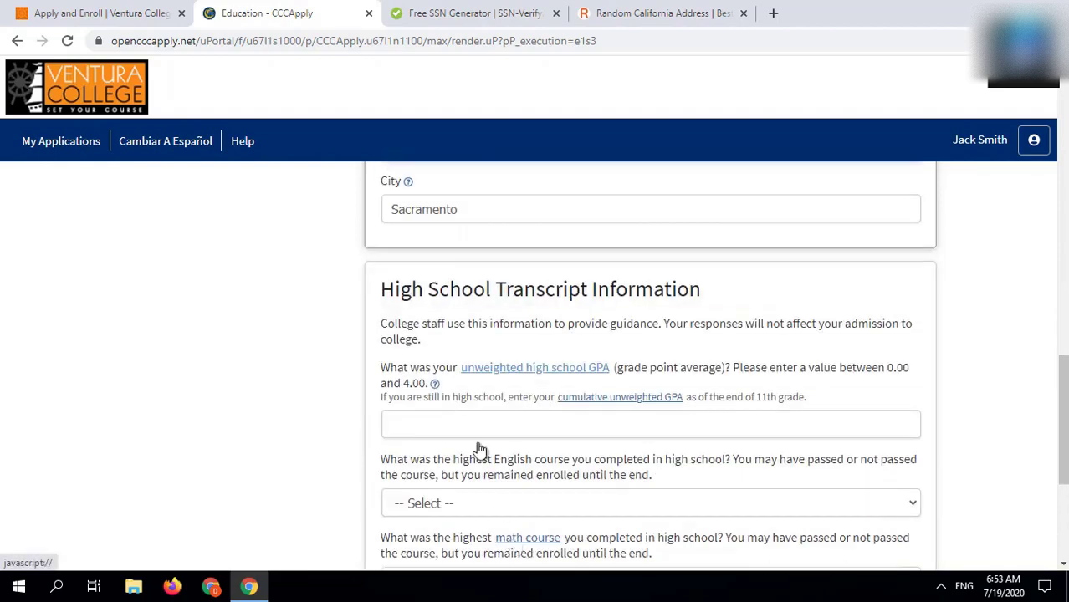
left_click(466, 423)
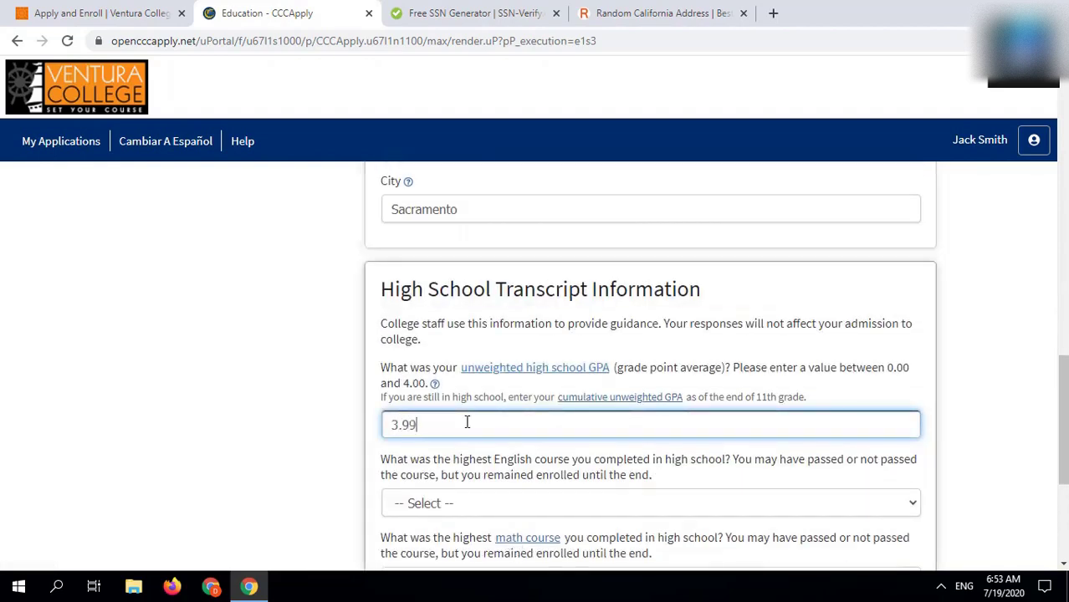
scroll(467, 422, "down", 4)
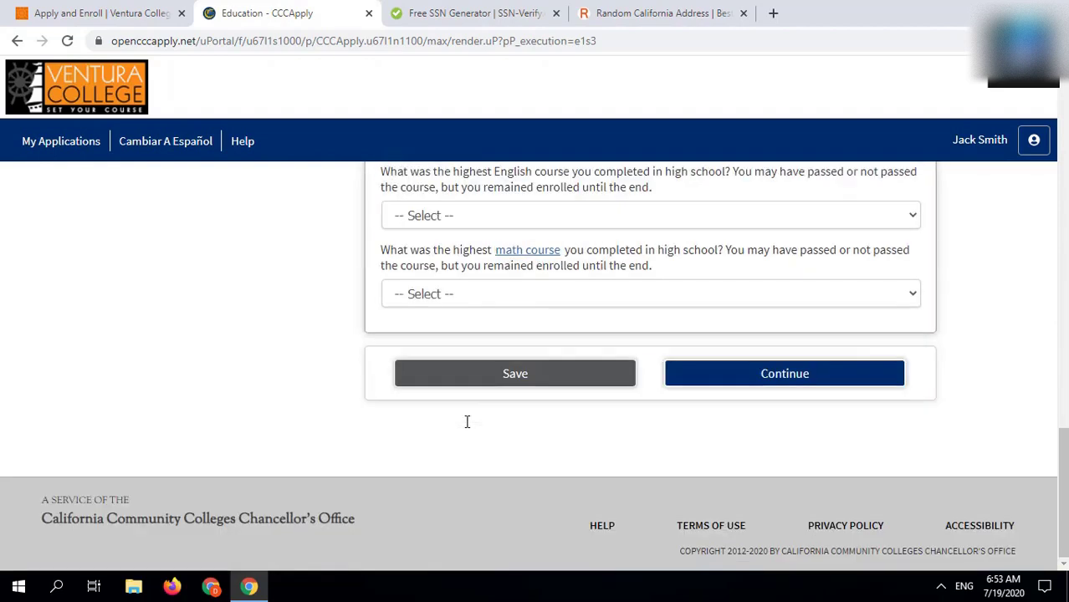
Step: Set highest courses to 12th-grade AP English, grade A, and Algebra 1, grade A
left_click(464, 216)
left_click(461, 253)
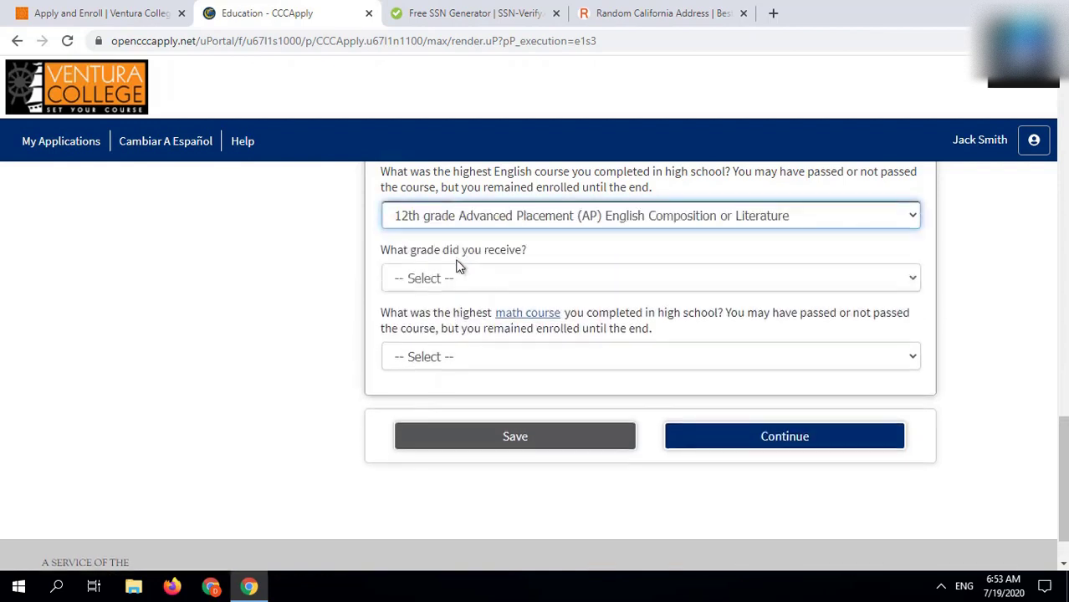
left_click(458, 280)
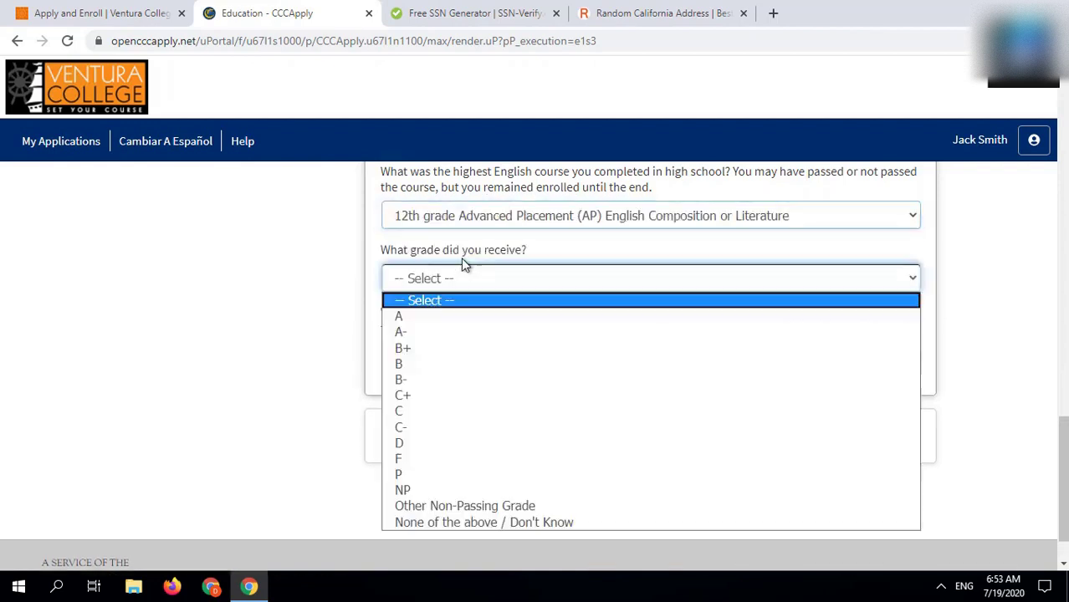
left_click(448, 322)
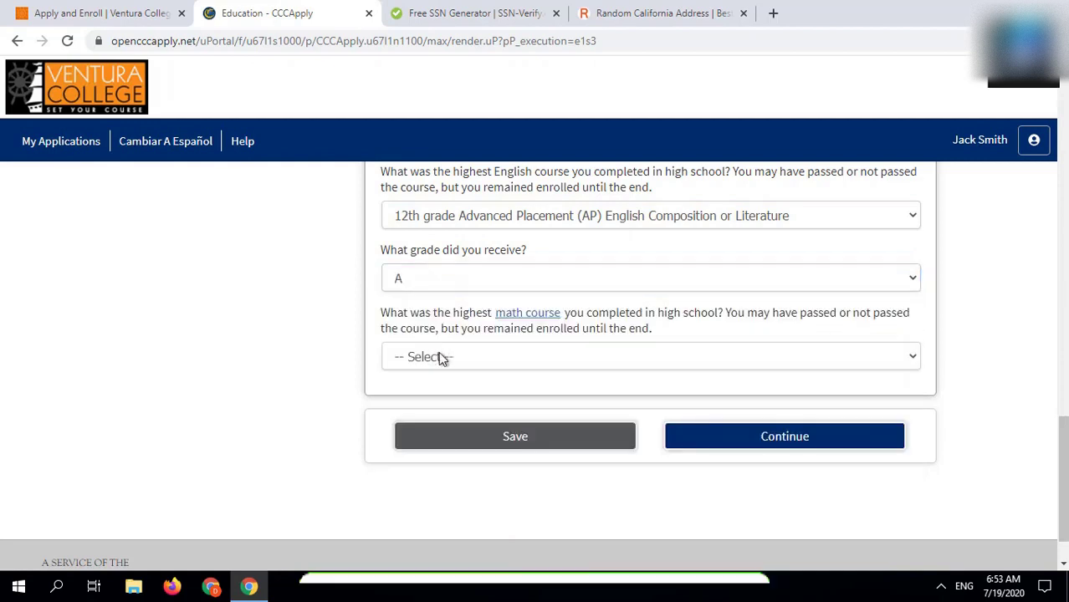
left_click(442, 357)
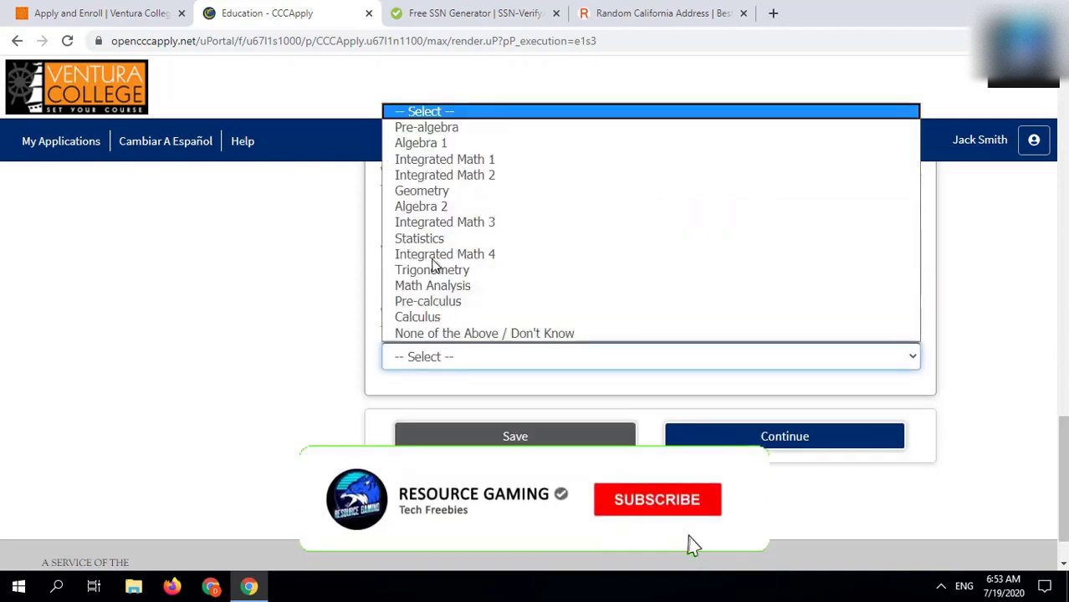
left_click(435, 143)
left_click(465, 417)
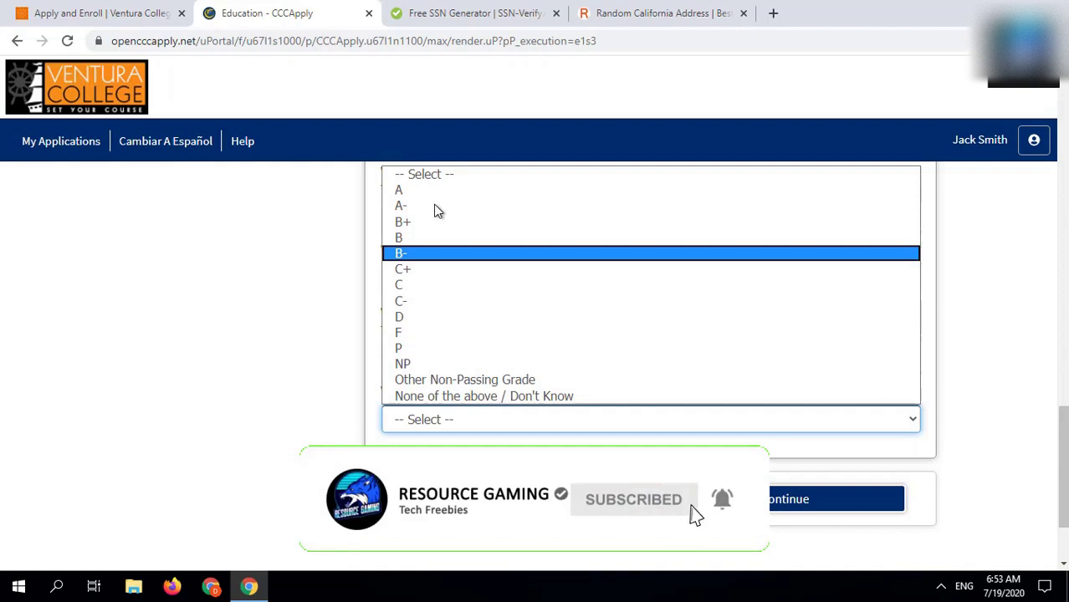
left_click(429, 198)
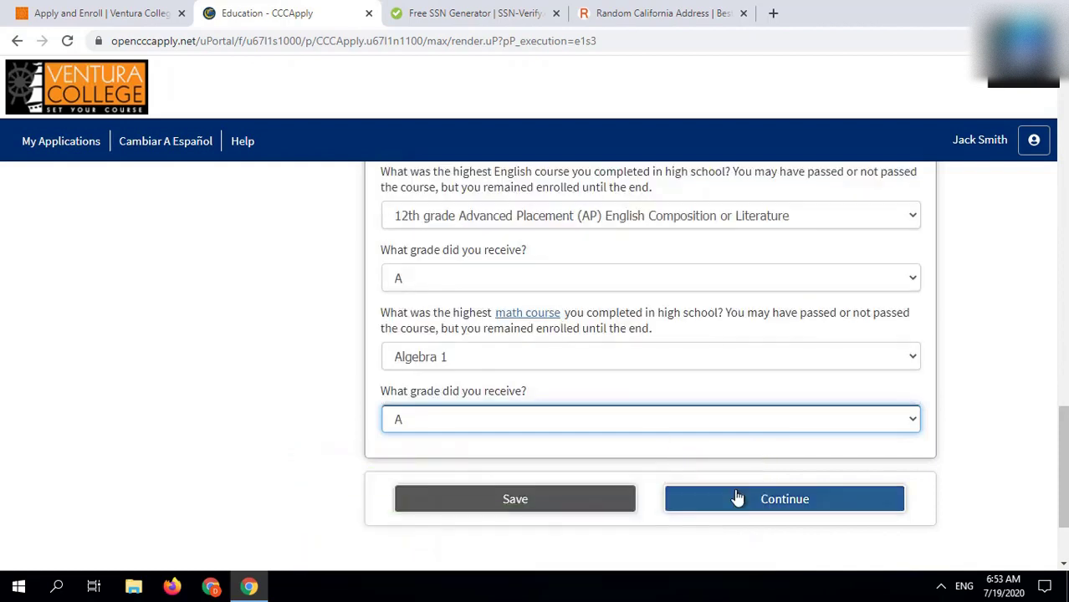
Step: Save the education section, then set citizenship to U.S. Citizen and military status to 'None apply to me'
left_click(737, 499)
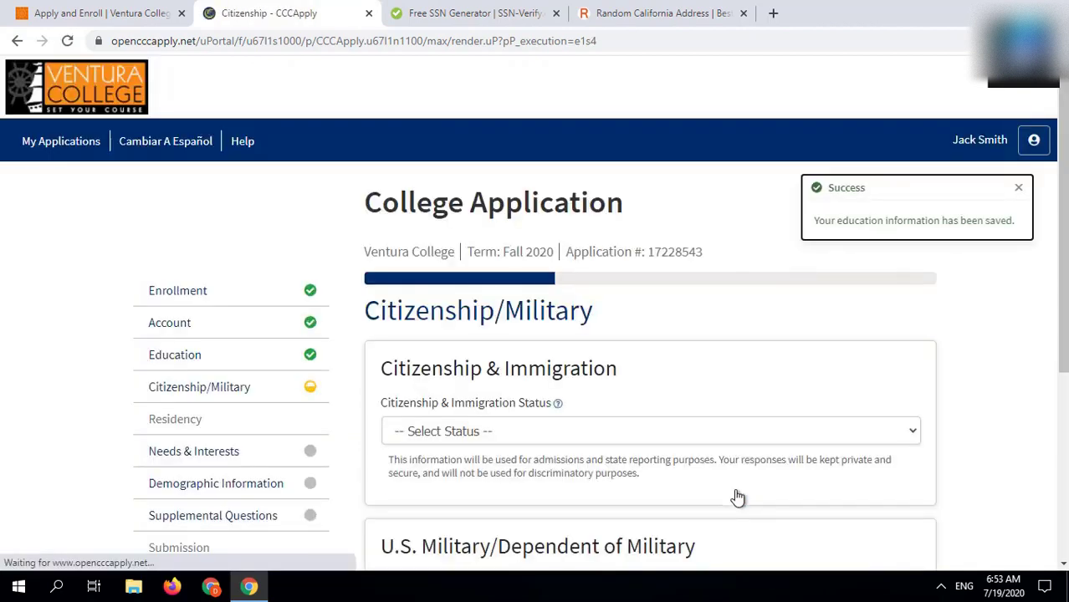
scroll(429, 339, "down", 2)
left_click(422, 294)
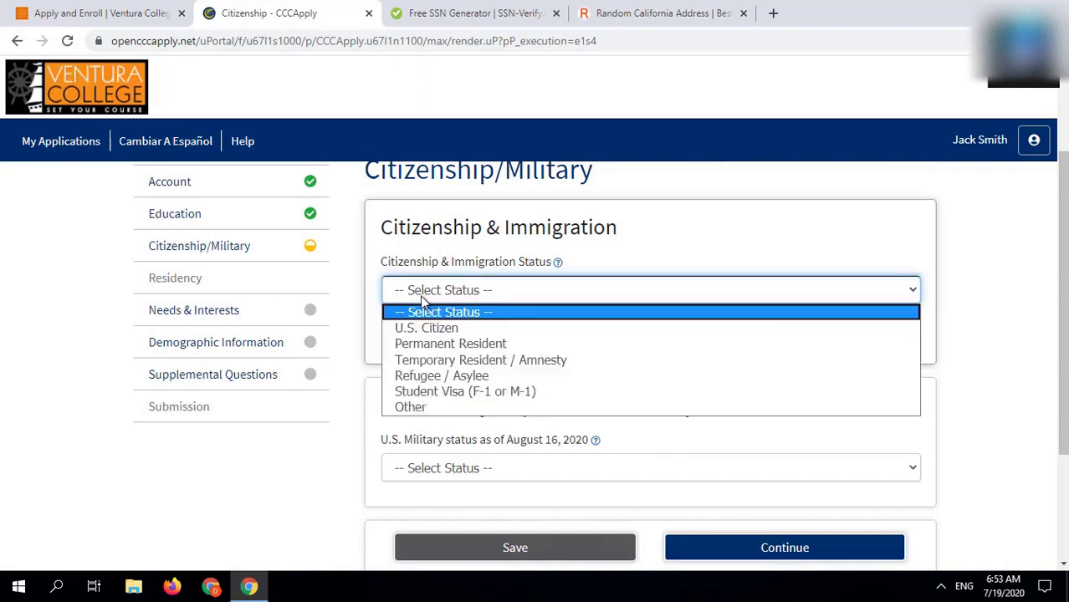
left_click(434, 329)
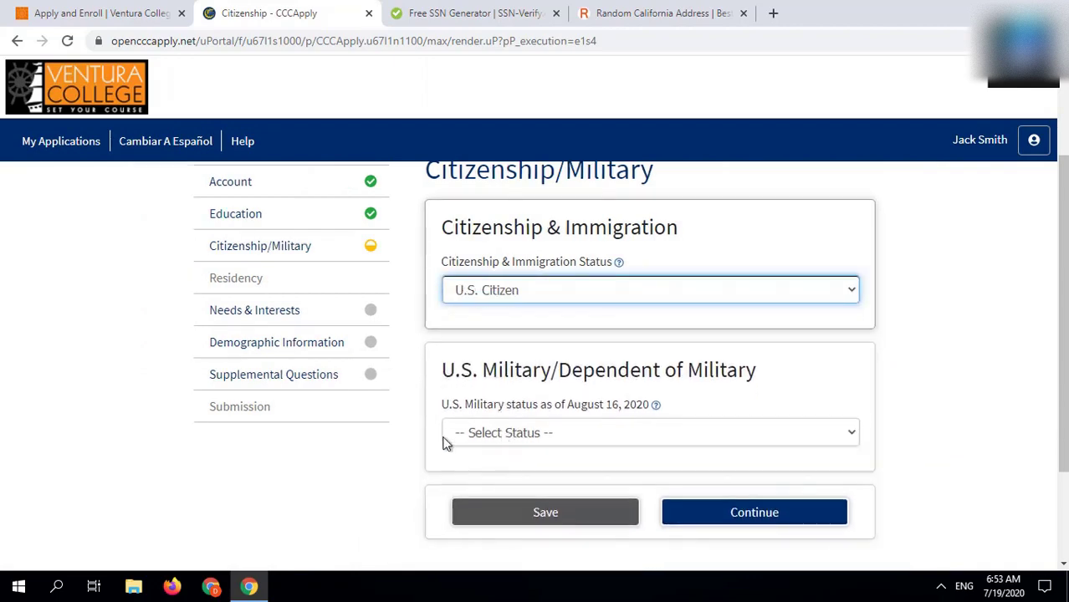
left_click(468, 432)
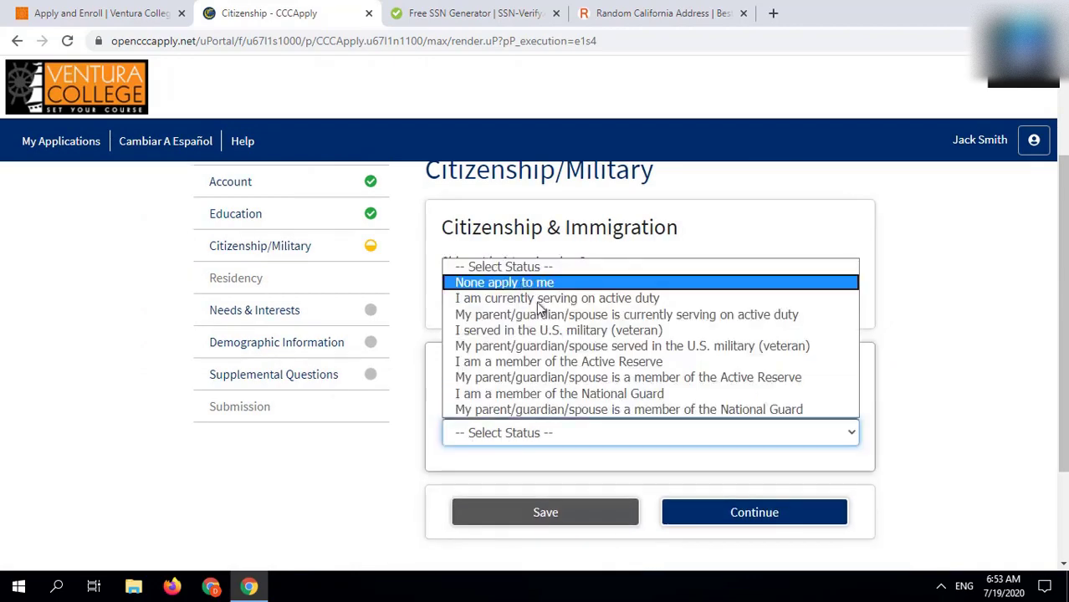
left_click(519, 280)
left_click(715, 512)
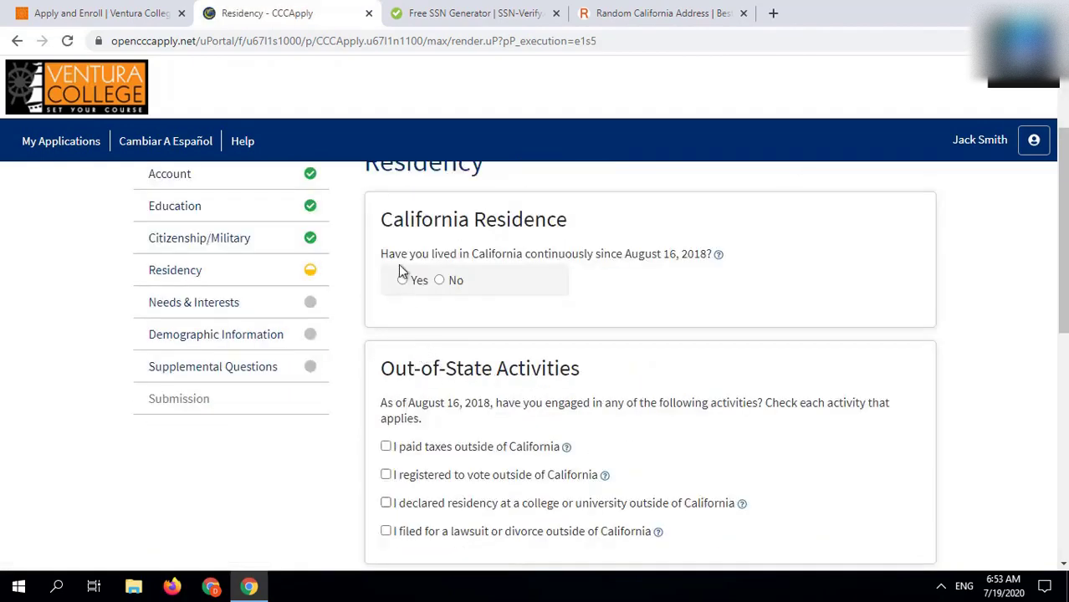
Step: Answer Yes to continuous California residence, No to homeless youth and foster care, and save
left_click(415, 285)
scroll(411, 280, "down", 8)
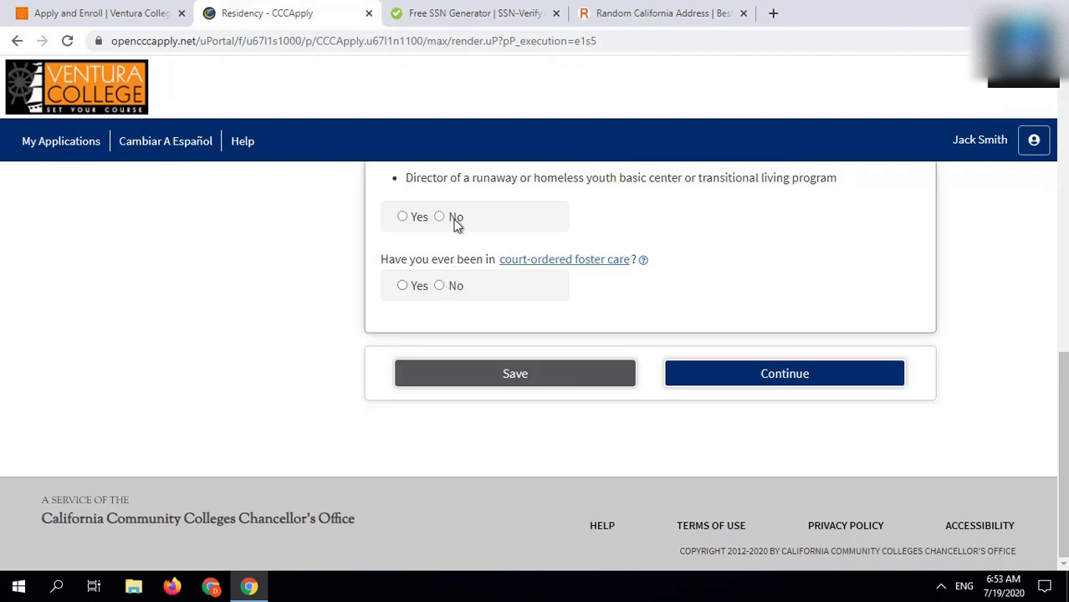
left_click(457, 219)
left_click(451, 281)
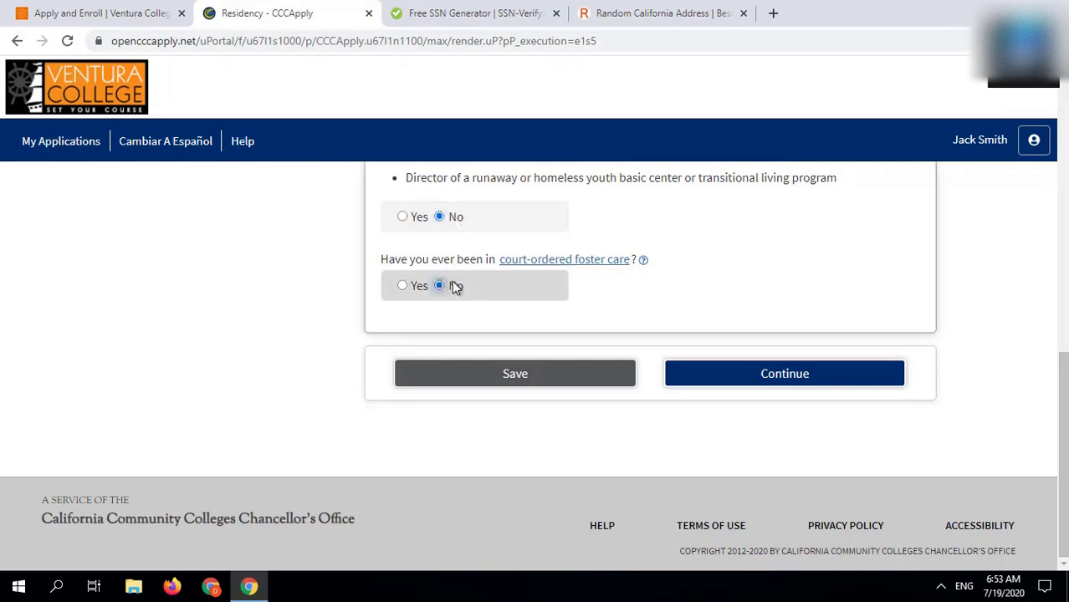
left_click(838, 387)
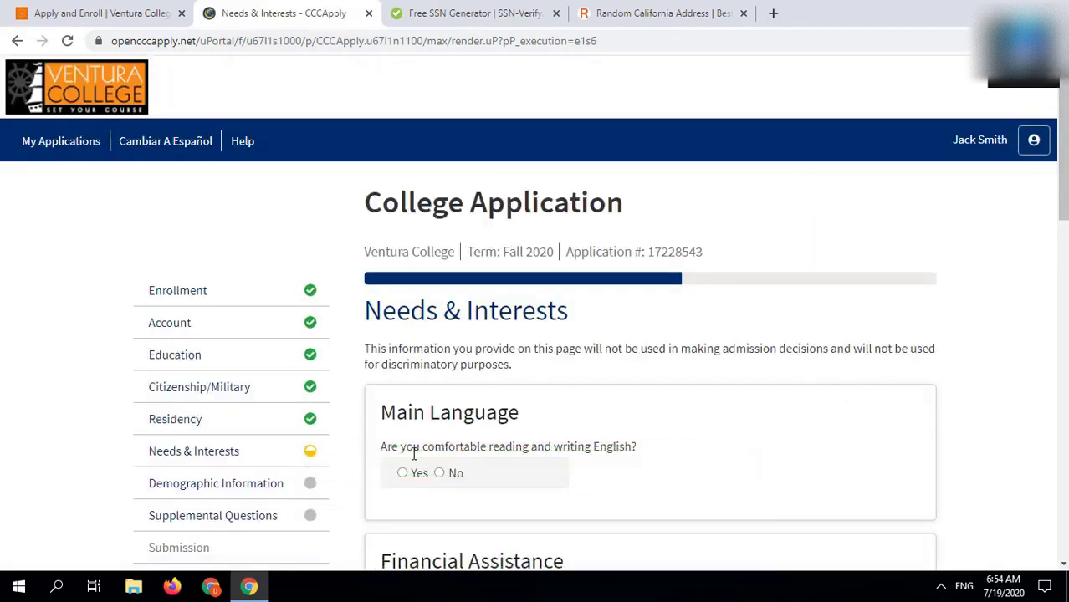
Step: Answer Yes to English comfort, No to money info, TANF/SSI and sports, choose Career planning, and save
left_click(405, 475)
scroll(471, 473, "down", 5)
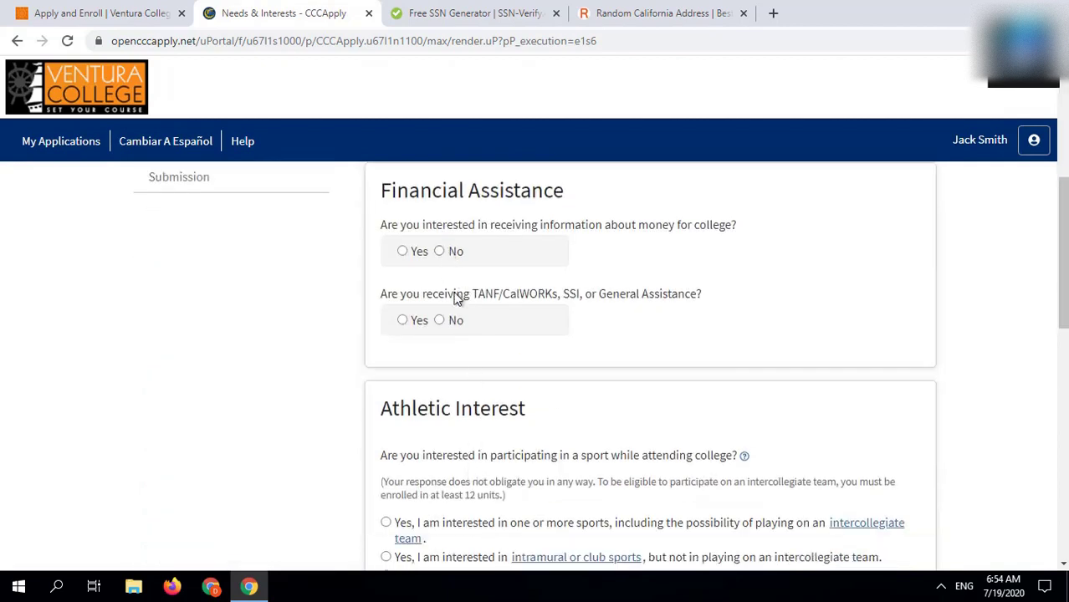
left_click(448, 249)
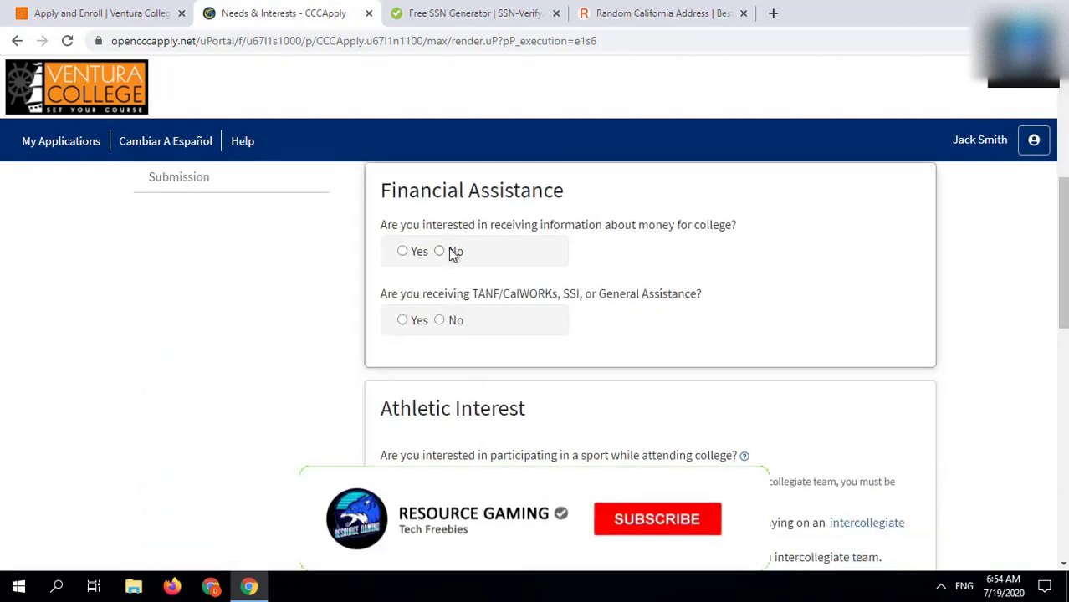
left_click(441, 322)
scroll(520, 358, "down", 5)
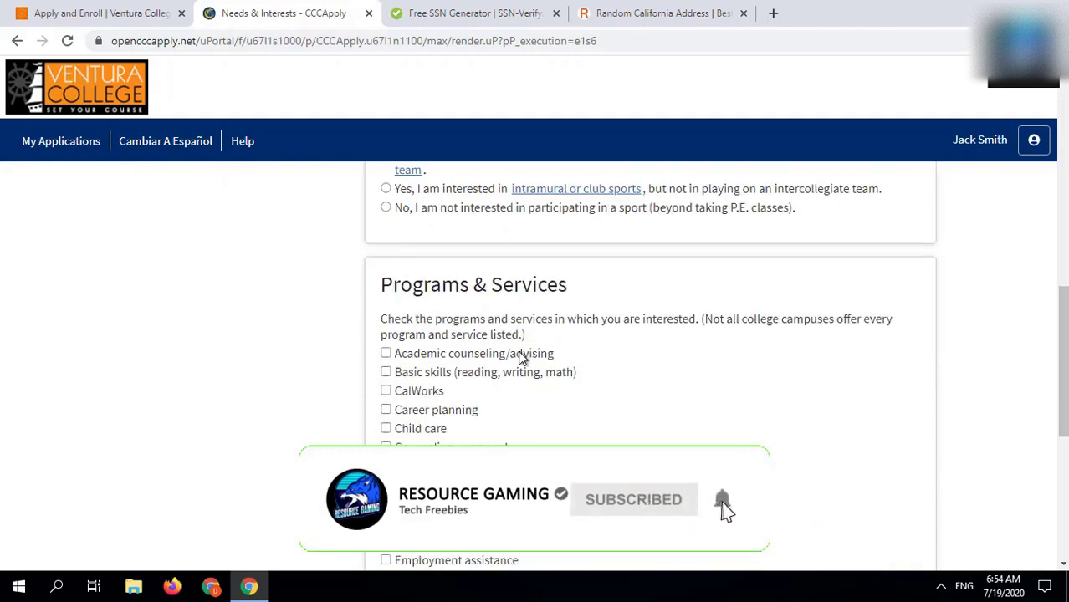
left_click(405, 211)
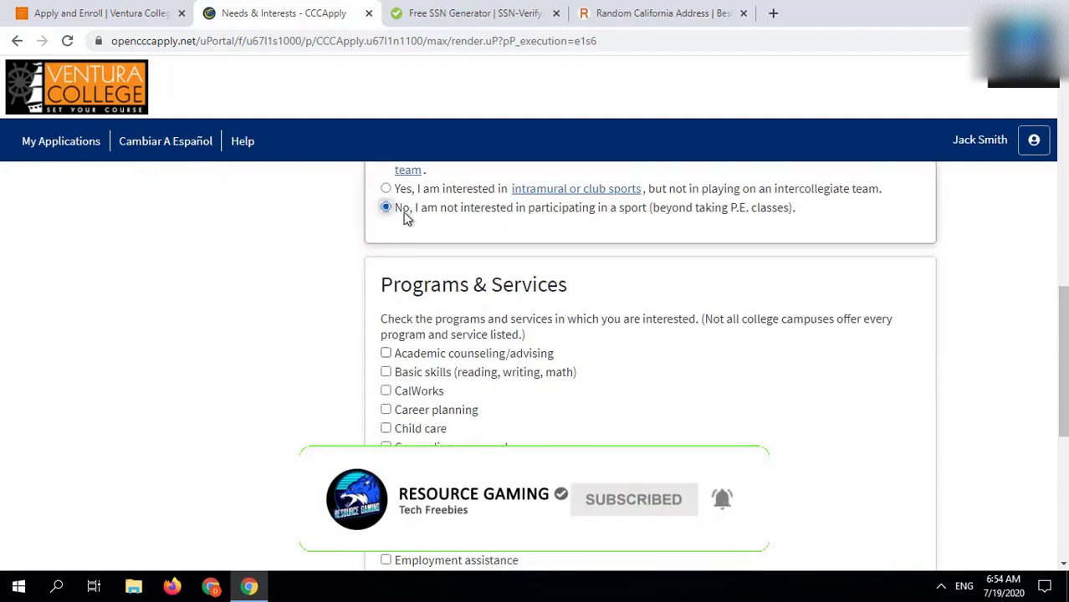
left_click(418, 416)
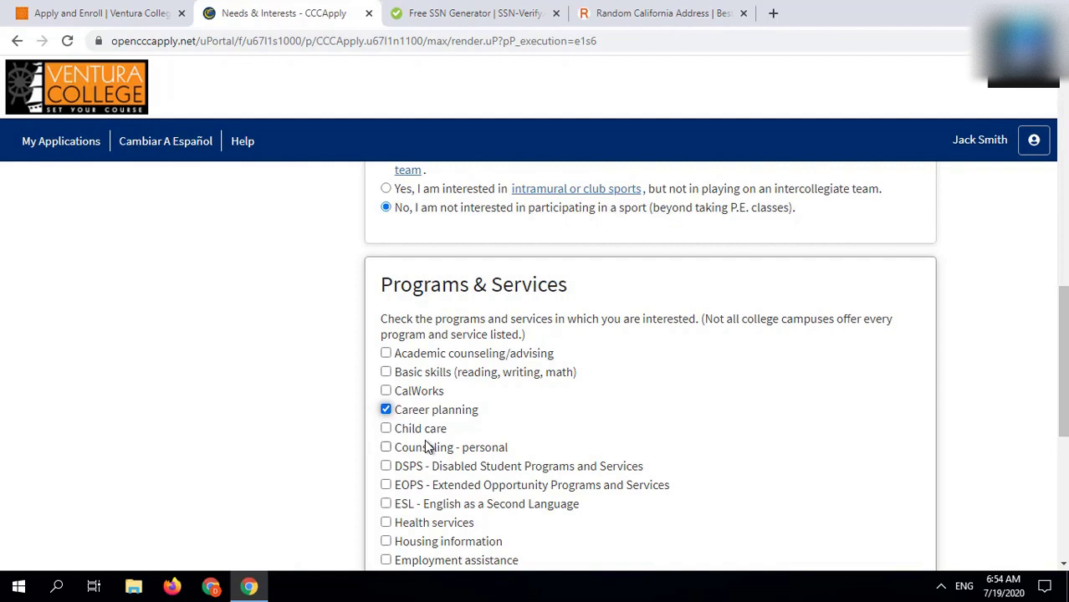
scroll(427, 448, "down", 2)
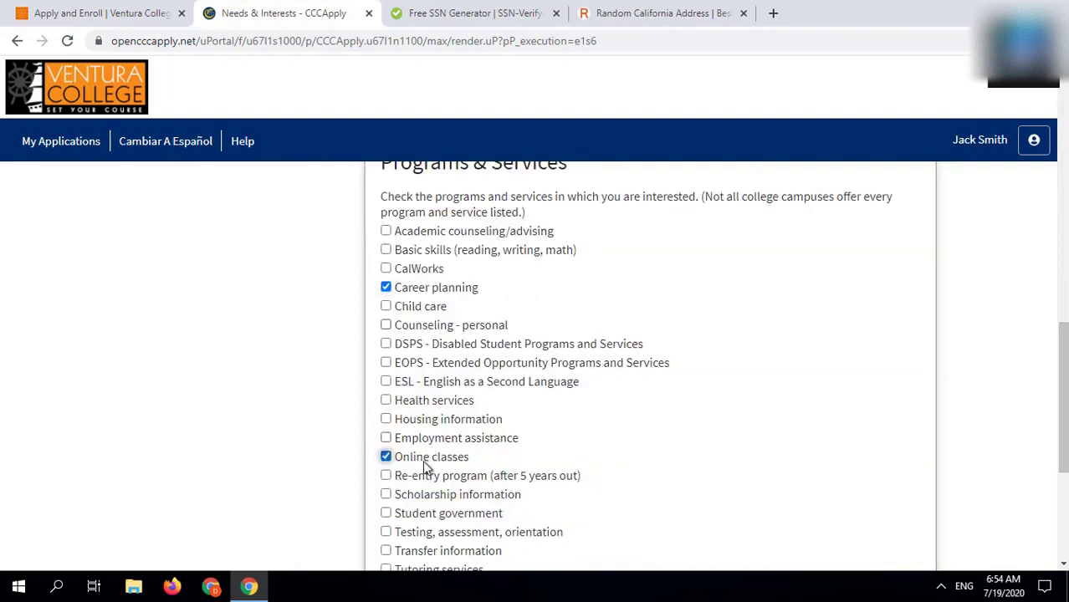
scroll(424, 466, "down", 5)
left_click(723, 378)
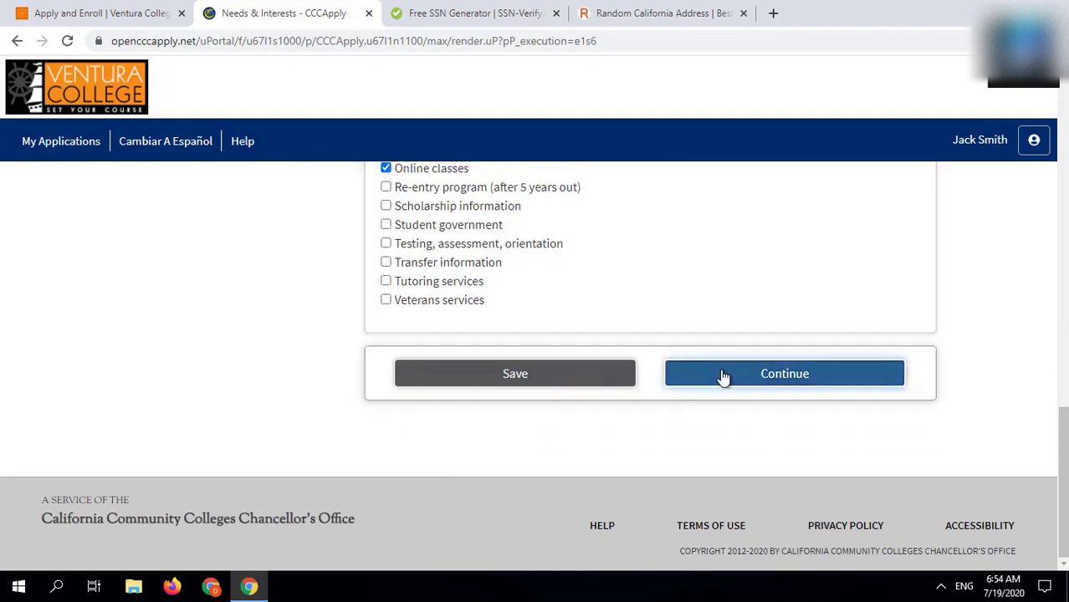
Step: Set gender to Male and answer No to the transgender question
scroll(723, 378, "down", 2)
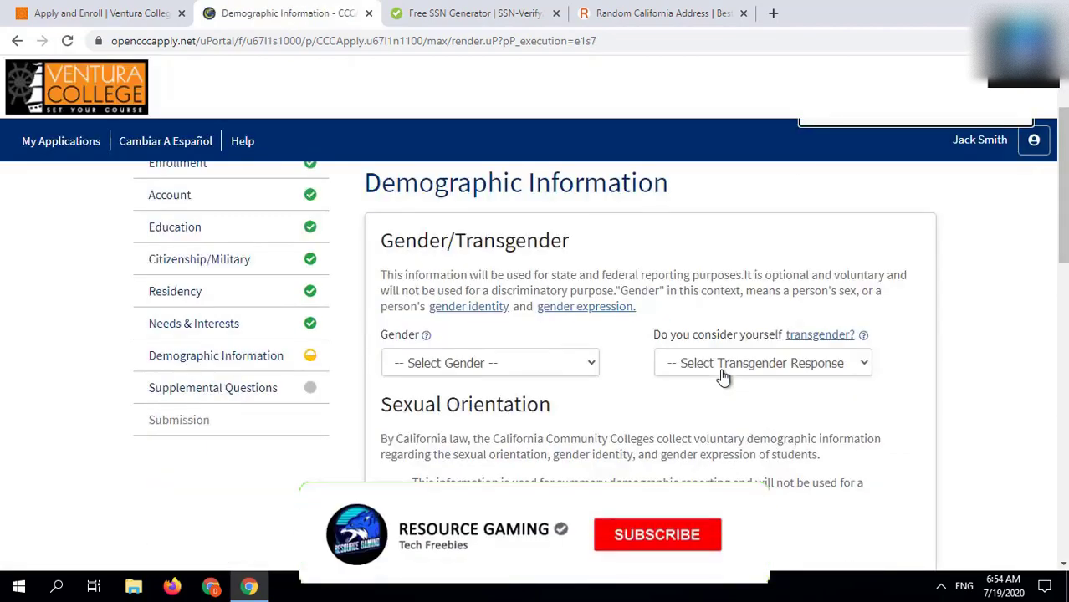
scroll(724, 378, "down", 1)
left_click(512, 315)
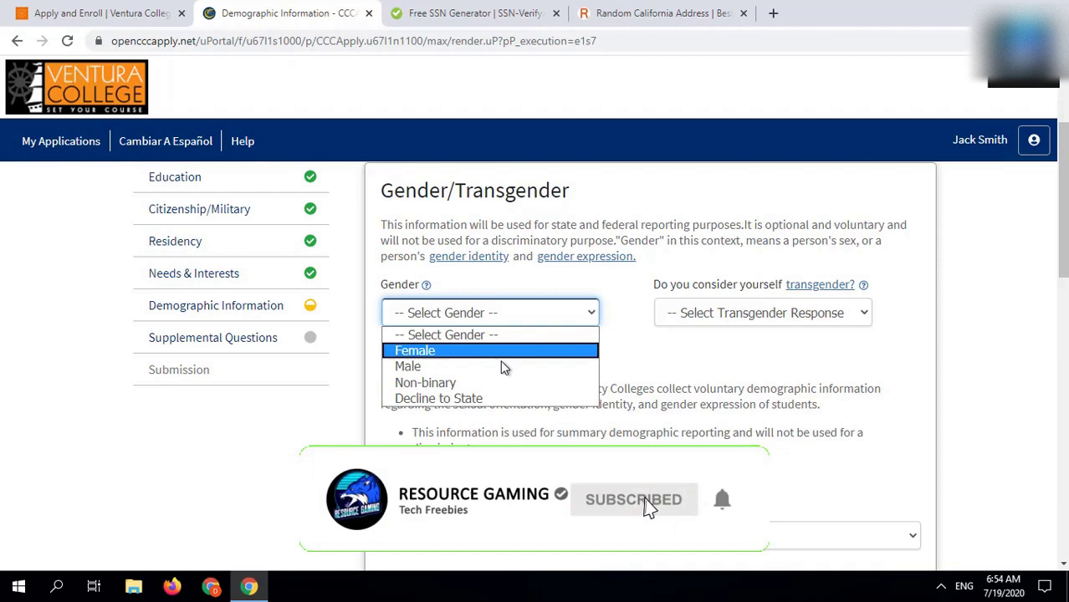
left_click(502, 366)
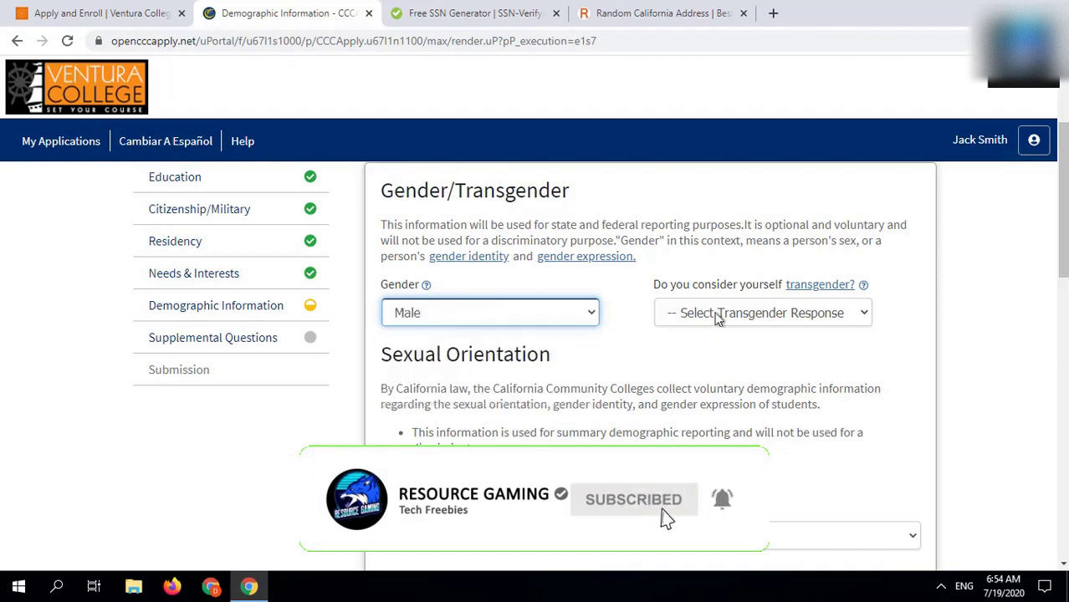
left_click(716, 312)
left_click(712, 368)
scroll(712, 368, "down", 8)
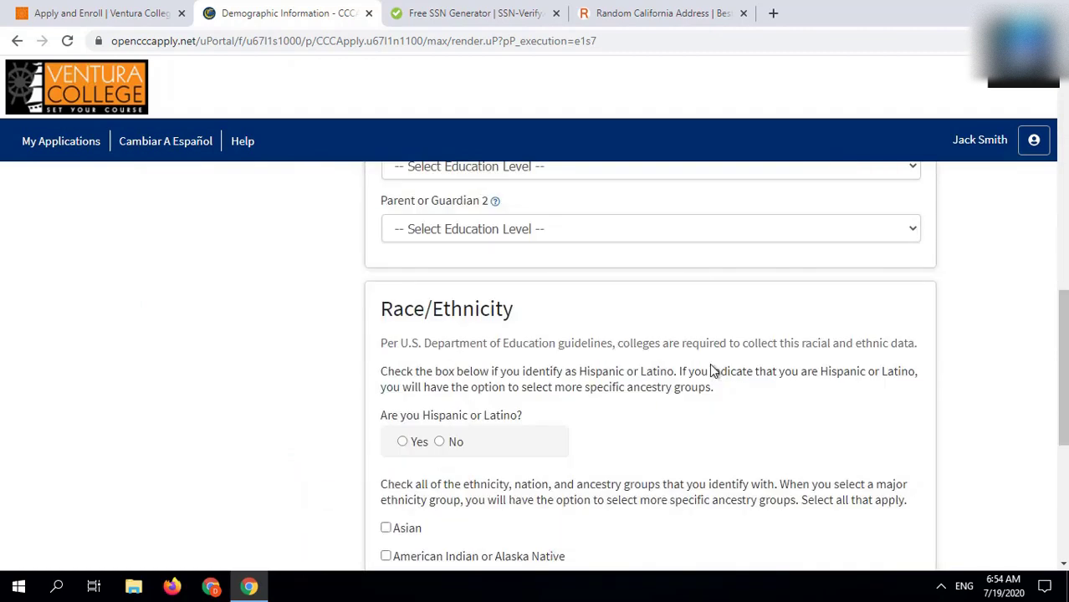
scroll(604, 265, "down", 2)
scroll(604, 266, "up", 2)
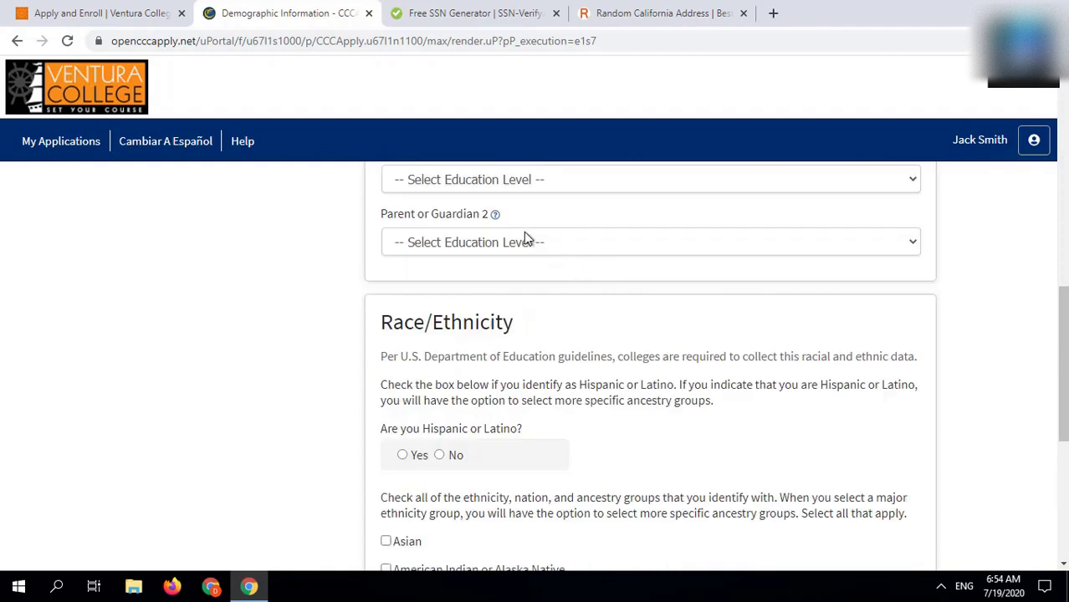
Step: Set Parent 1 education to Graduate degree and Parent 2 to Bachelor's degree
left_click(504, 188)
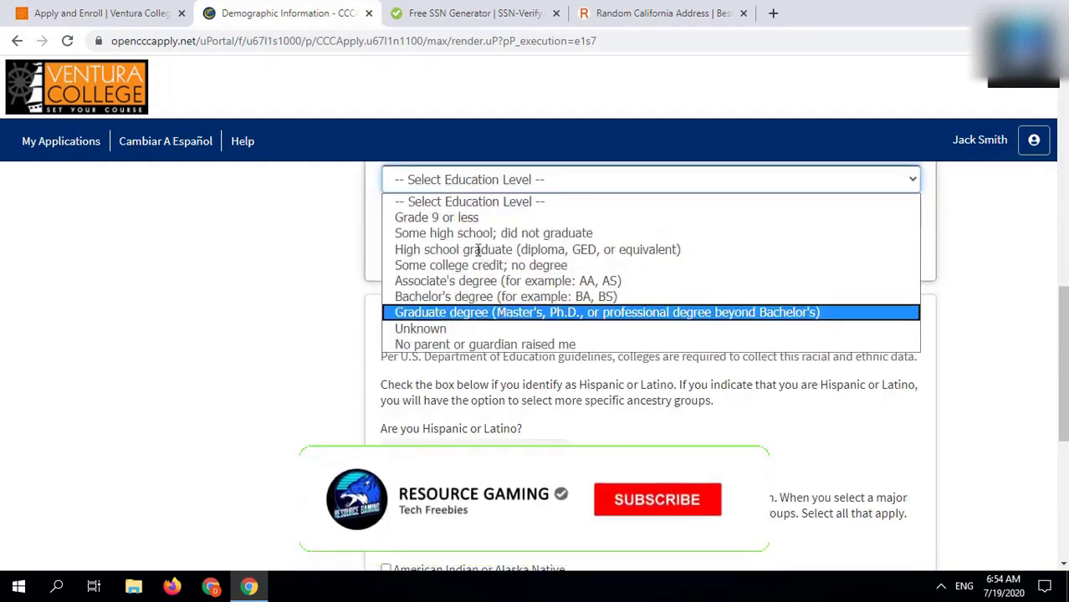
left_click(502, 312)
left_click(482, 243)
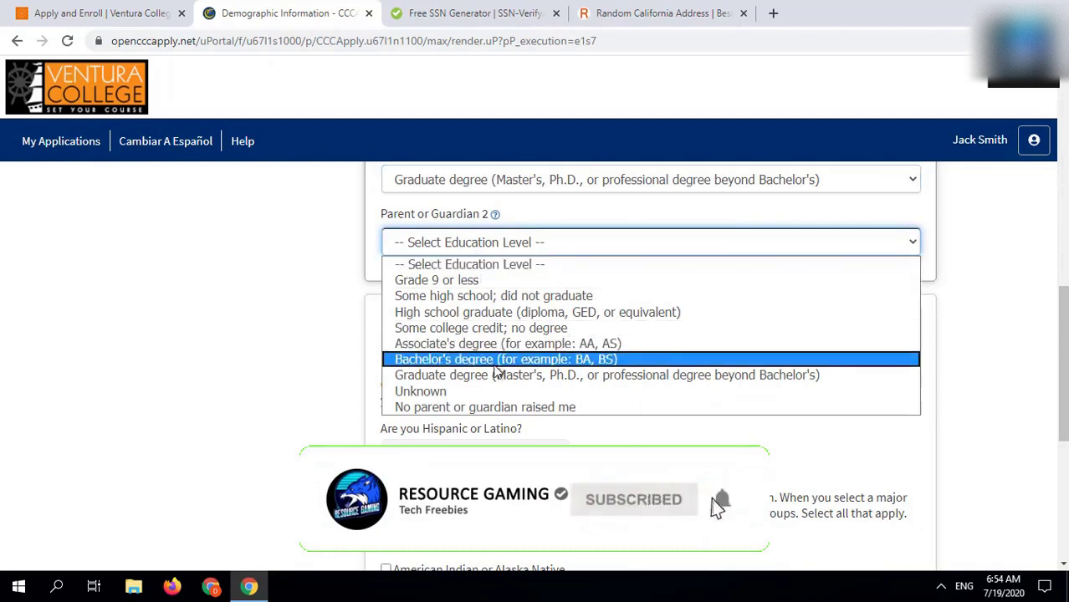
left_click(493, 361)
Step: Answer No to Hispanic or Latino, select White with Australian ancestry, and save the demographics
scroll(473, 365, "down", 2)
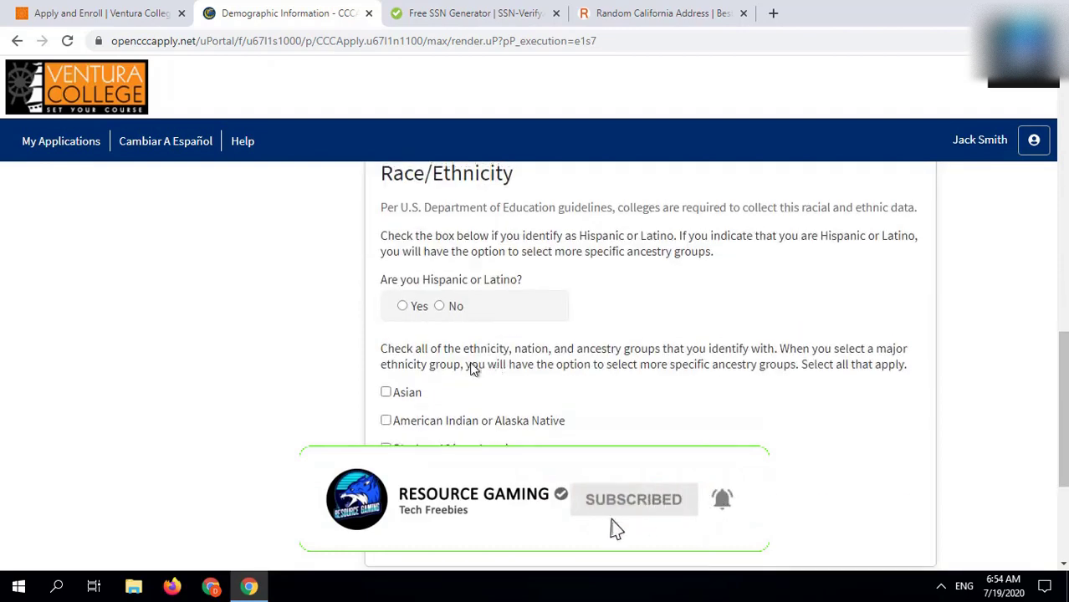
left_click(446, 307)
scroll(445, 309, "down", 3)
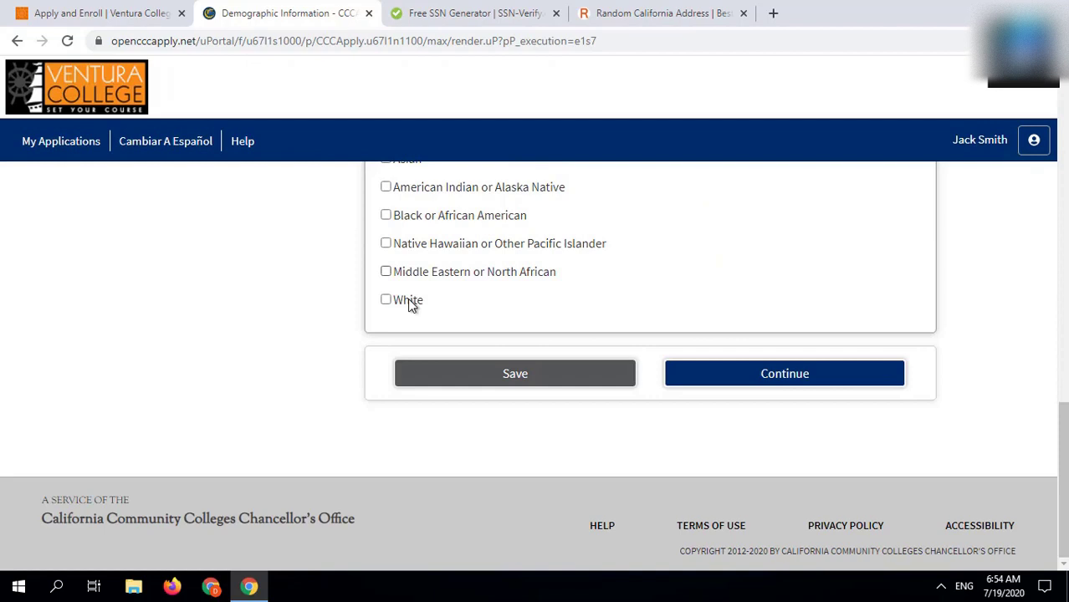
left_click(409, 304)
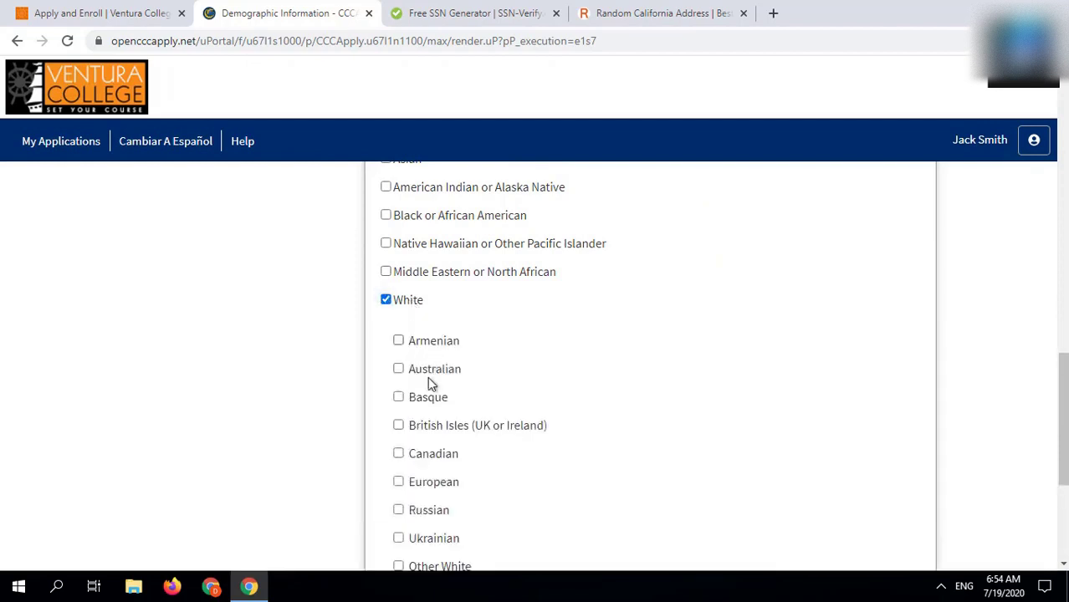
left_click(436, 370)
scroll(713, 373, "down", 3)
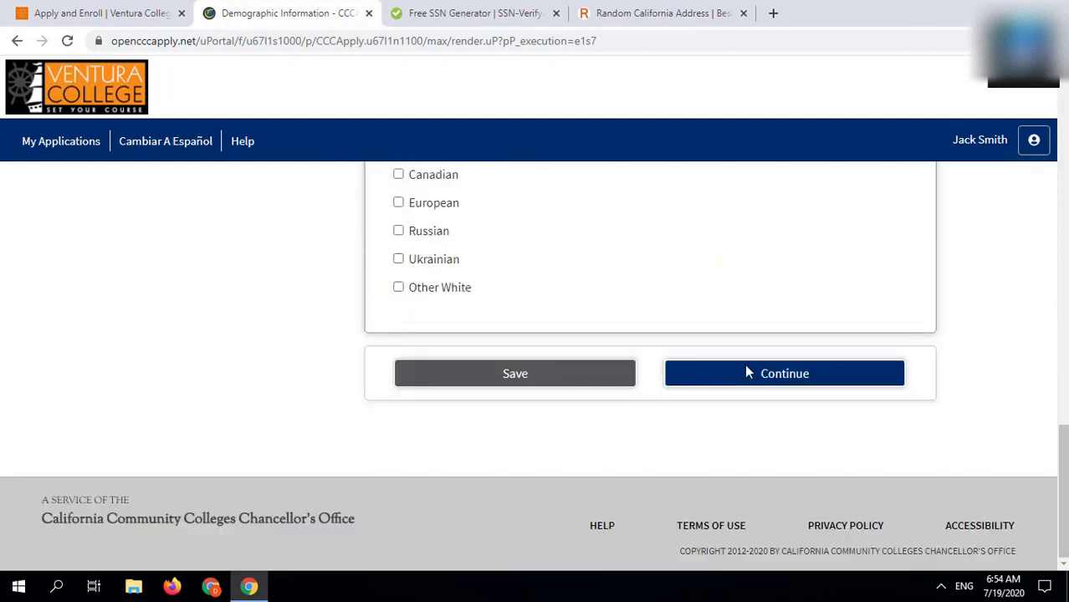
left_click(747, 373)
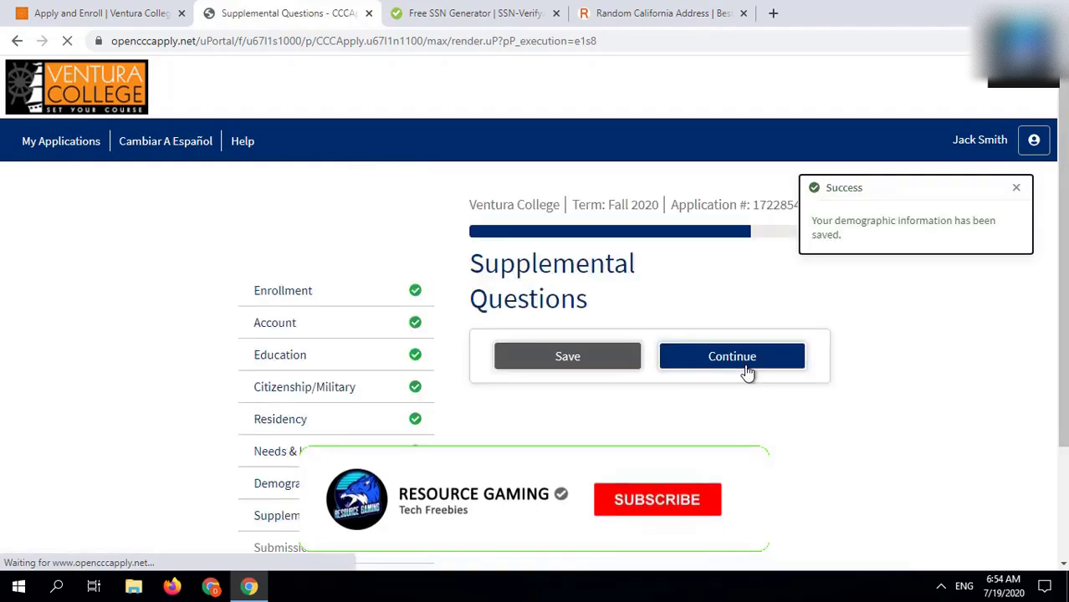
Step: Pass Supplemental Questions, consent to information release, accept the declaration and submit to Ventura College
scroll(747, 373, "down", 10)
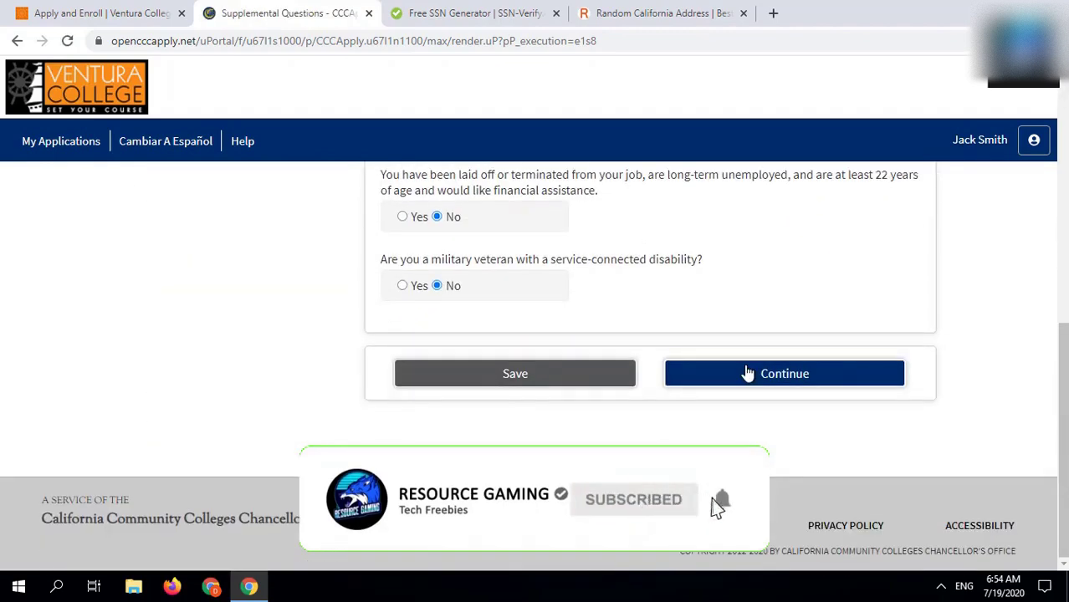
left_click(761, 418)
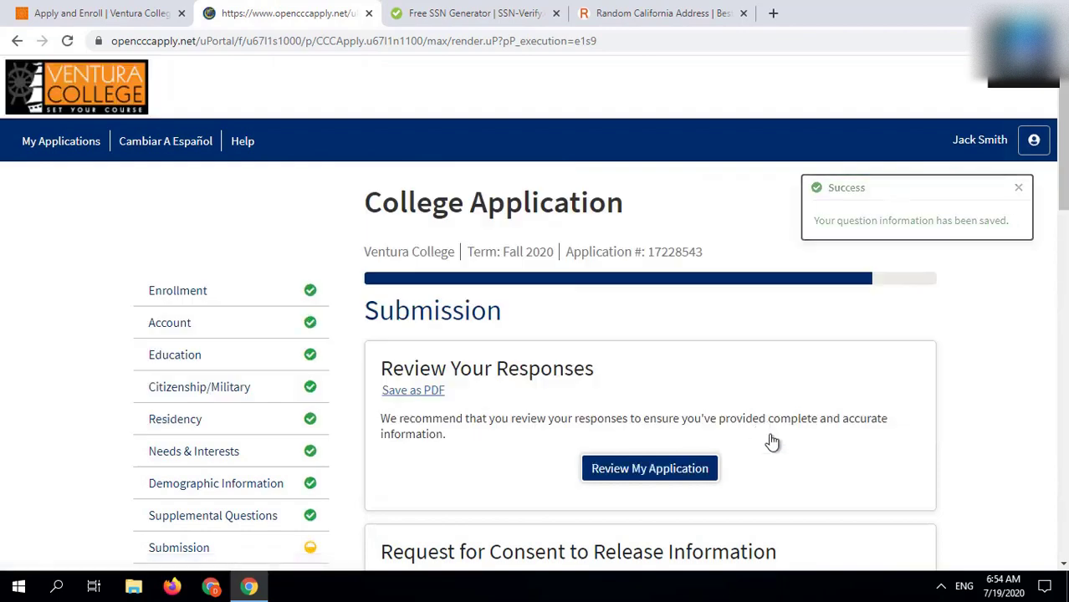
scroll(817, 510, "down", 3)
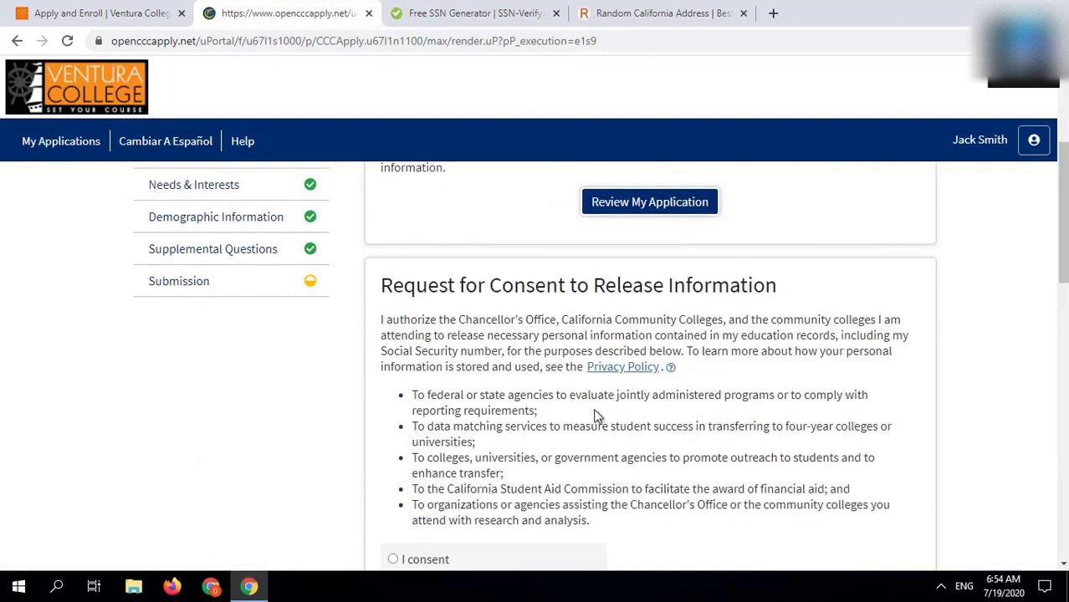
scroll(506, 452, "down", 2)
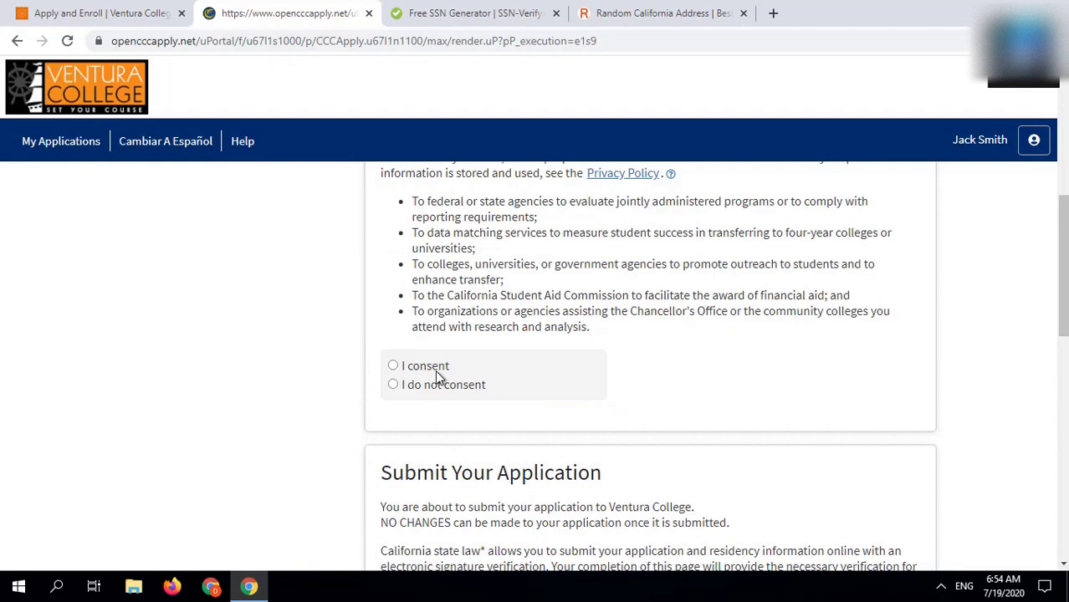
left_click(509, 394)
scroll(508, 395, "down", 4)
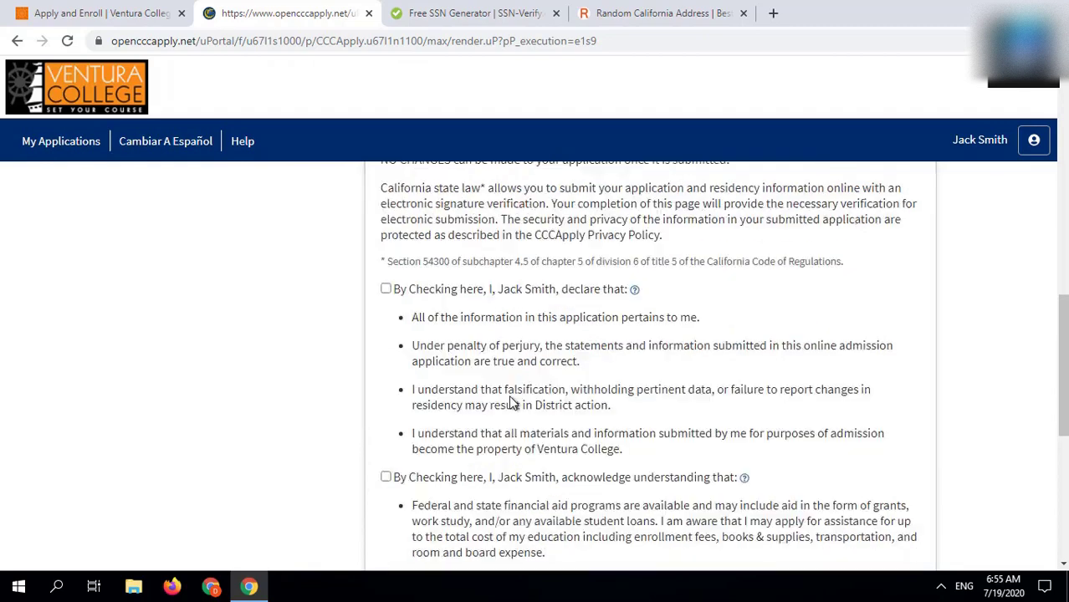
left_click(422, 290)
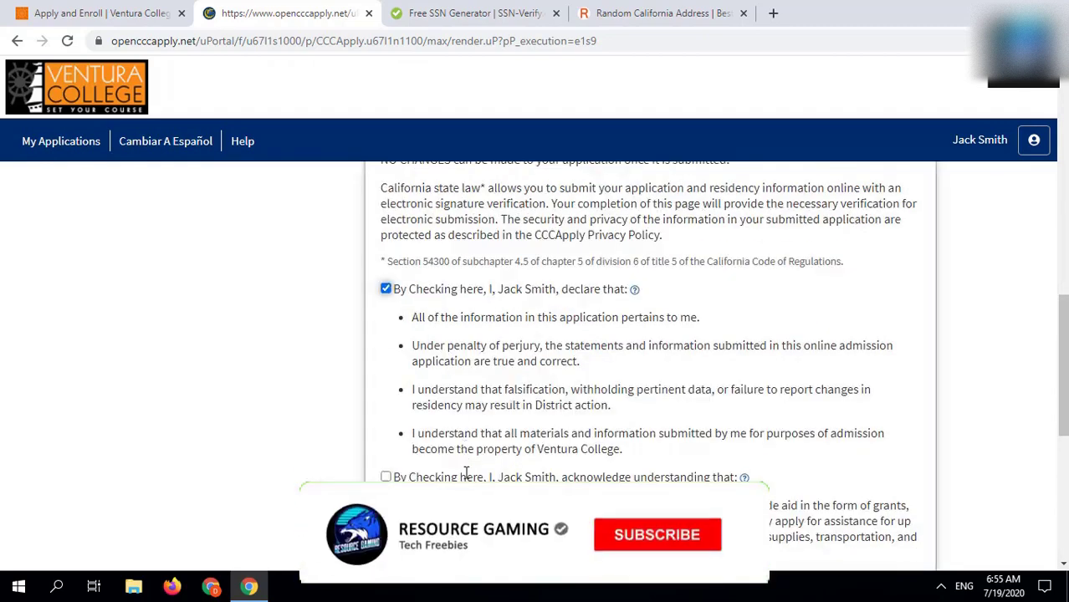
scroll(650, 419, "down", 4)
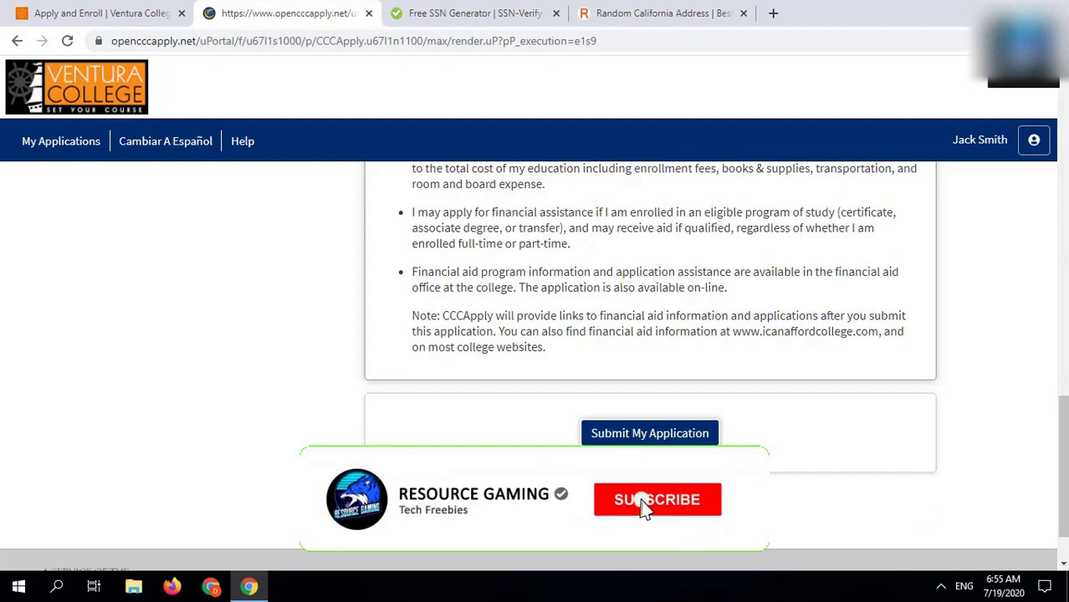
left_click(651, 434)
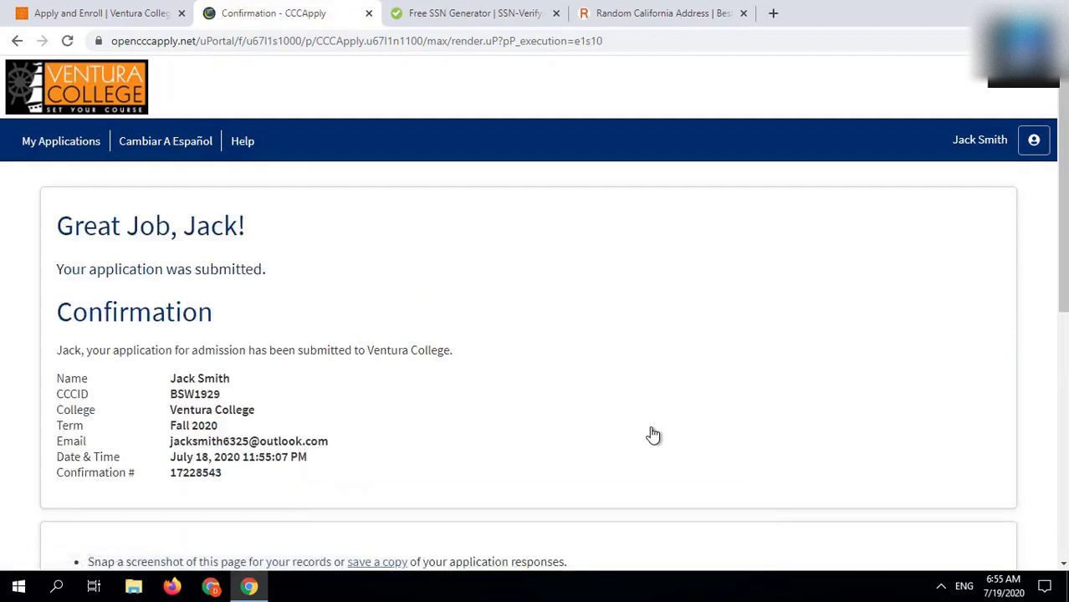
Step: Continue from the confirmation page and scroll through the Application Survey page
scroll(653, 435, "down", 7)
left_click(538, 369)
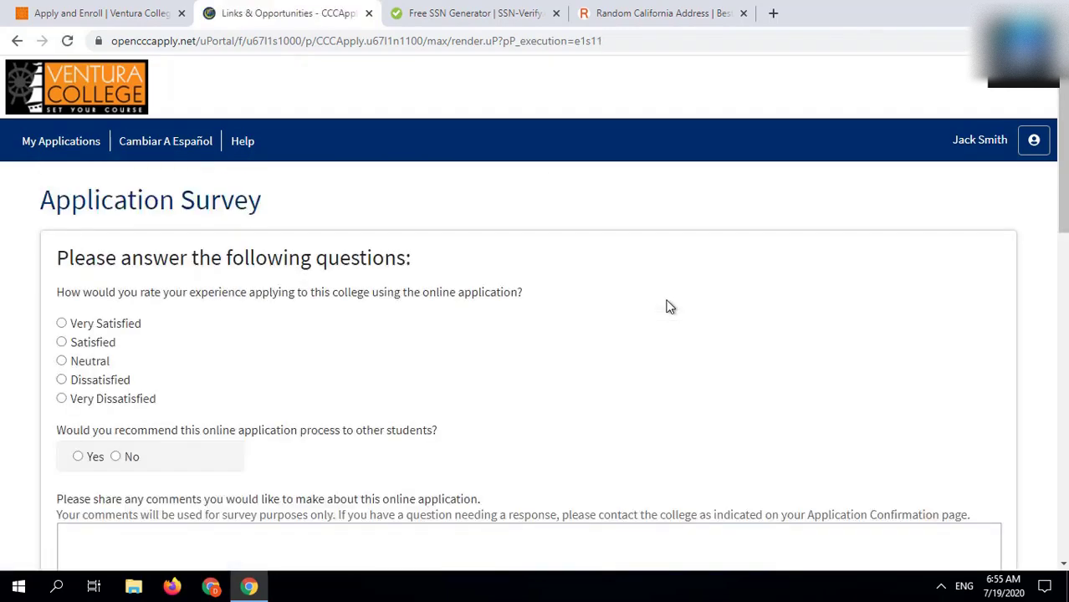
scroll(669, 306, "down", 4)
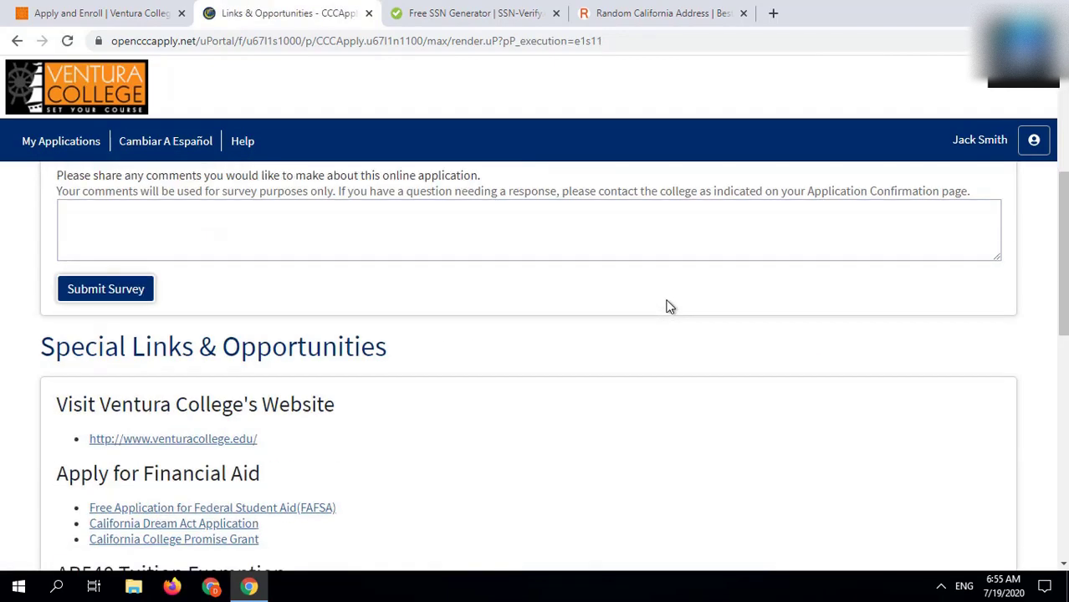
Step: Load outlook.live.com in a new tab and open the Ventura College admissions email
left_click(773, 13)
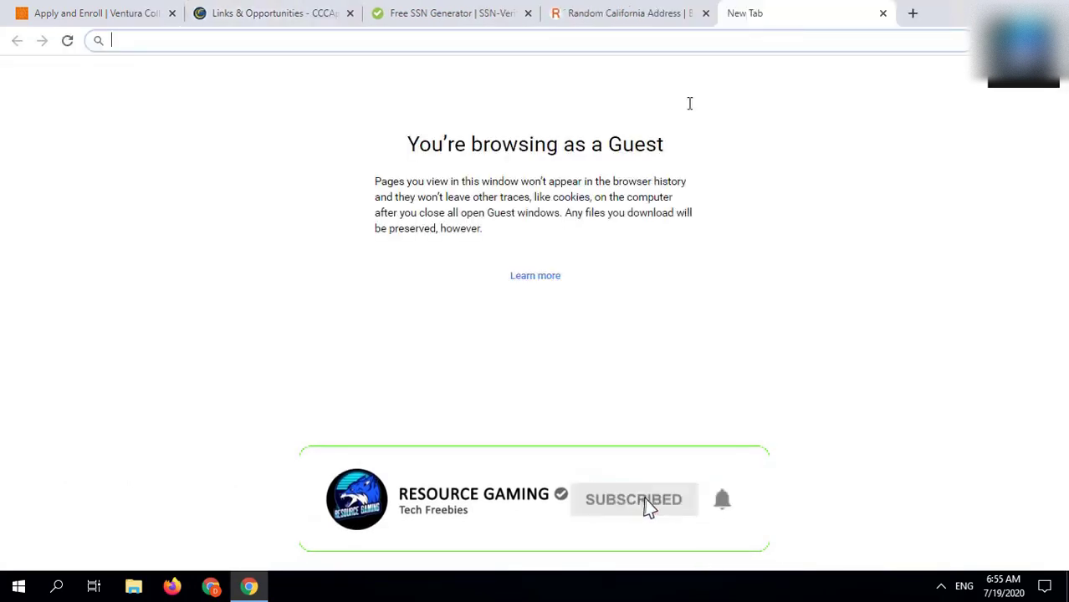
type("https://outlook.live.com/")
key("Return")
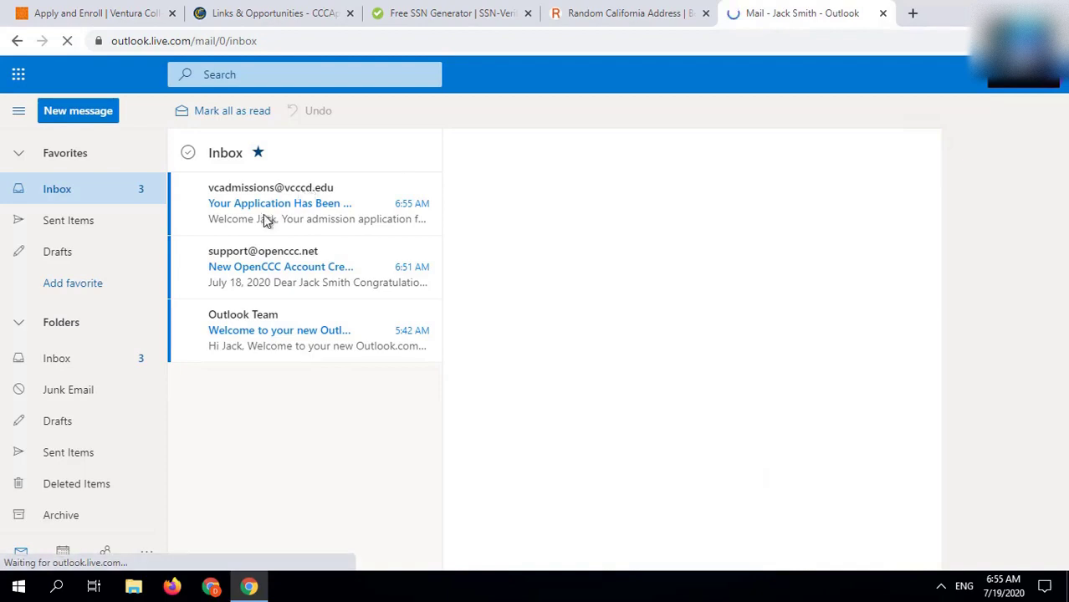
left_click(303, 183)
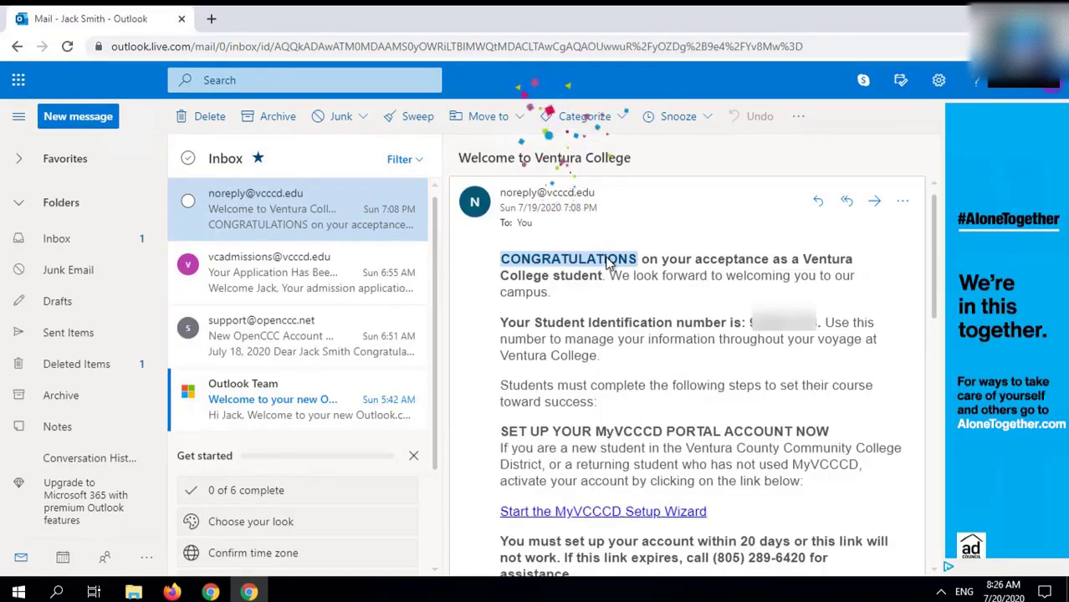
Step: Read the welcome email, highlighting CONGRATULATIONS and the student identification number
left_click_drag(634, 261, 724, 262)
left_click(726, 271)
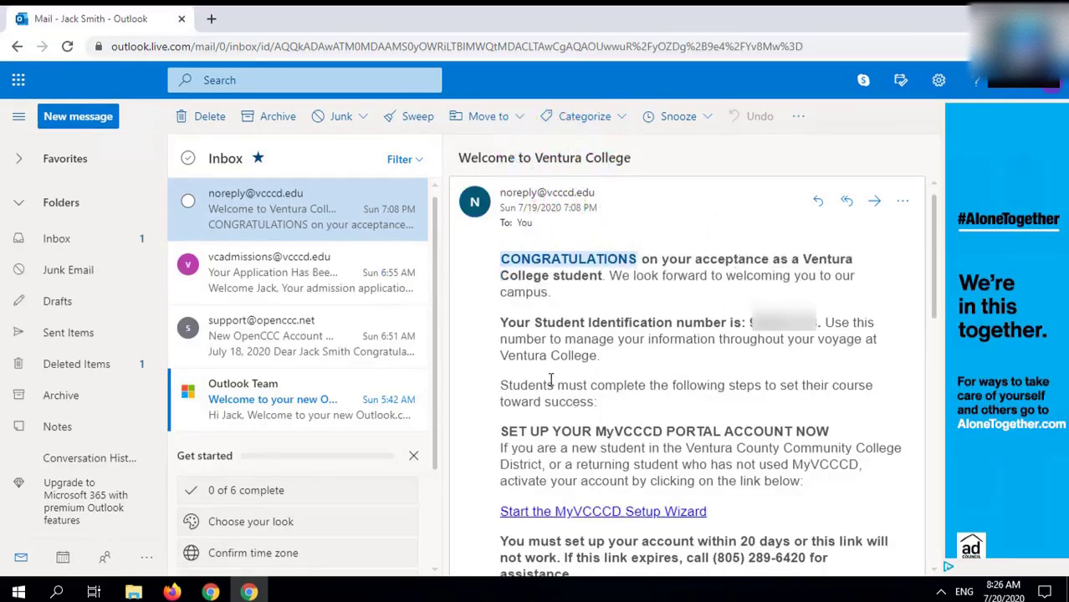
double_click(783, 322)
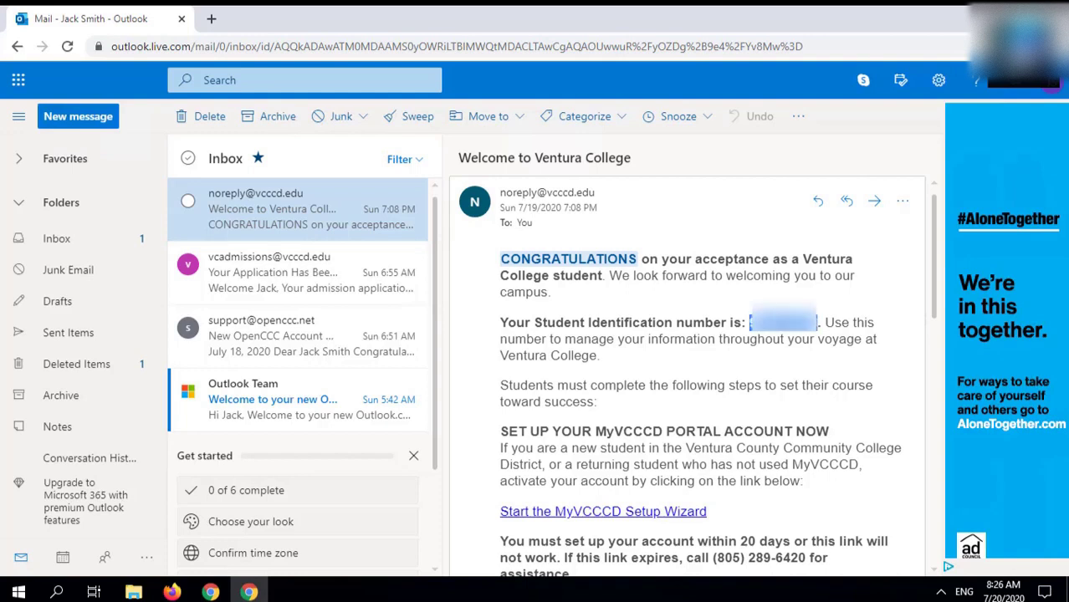
triple_click(638, 323)
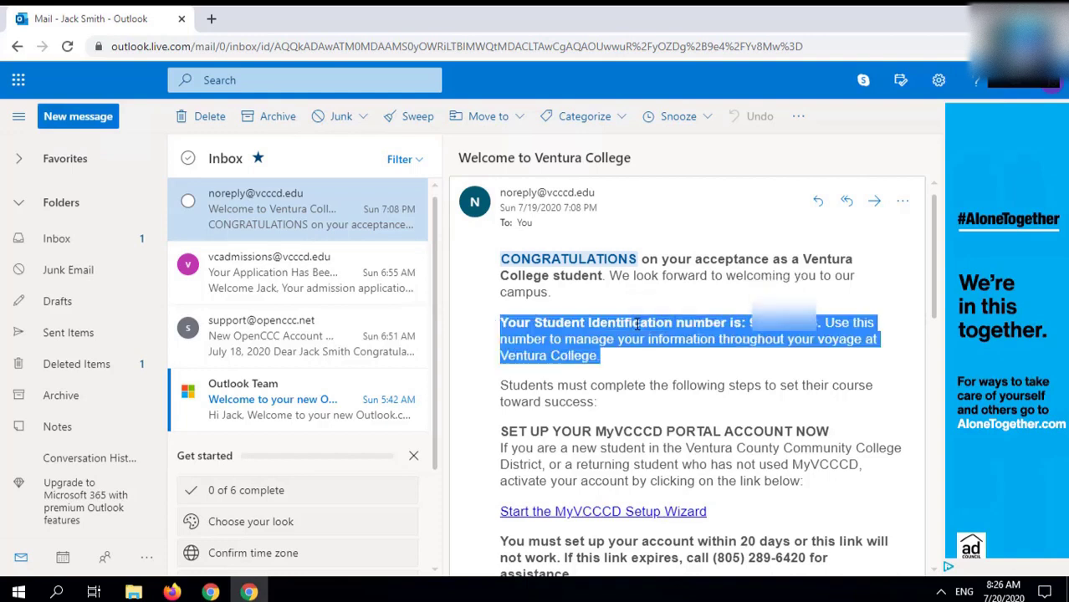
left_click(693, 452)
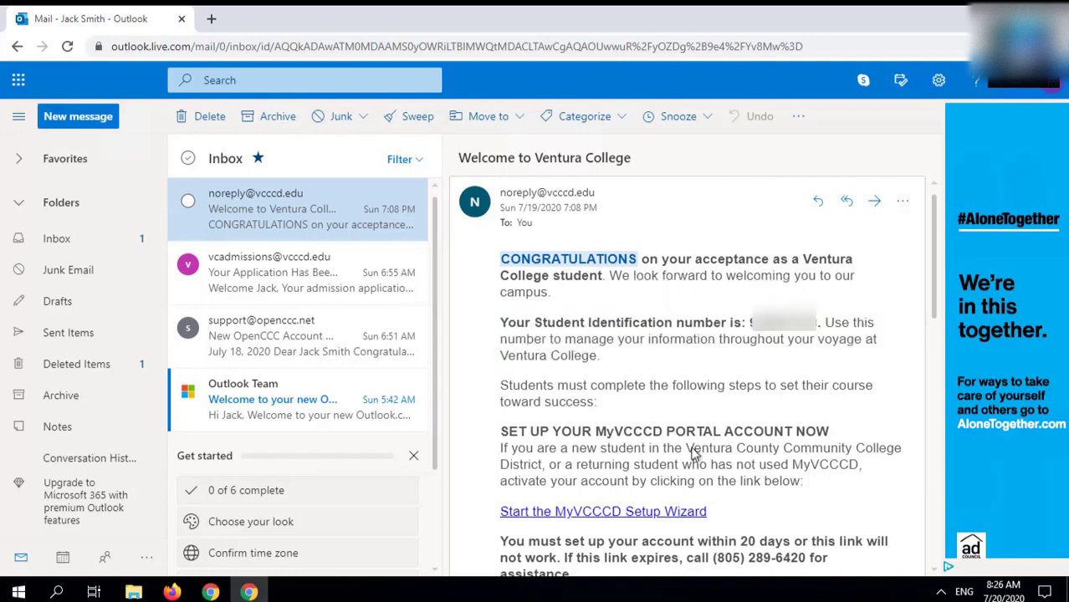
Step: Run the MyVCCCD setup wizard through the student email and password steps
left_click(632, 515)
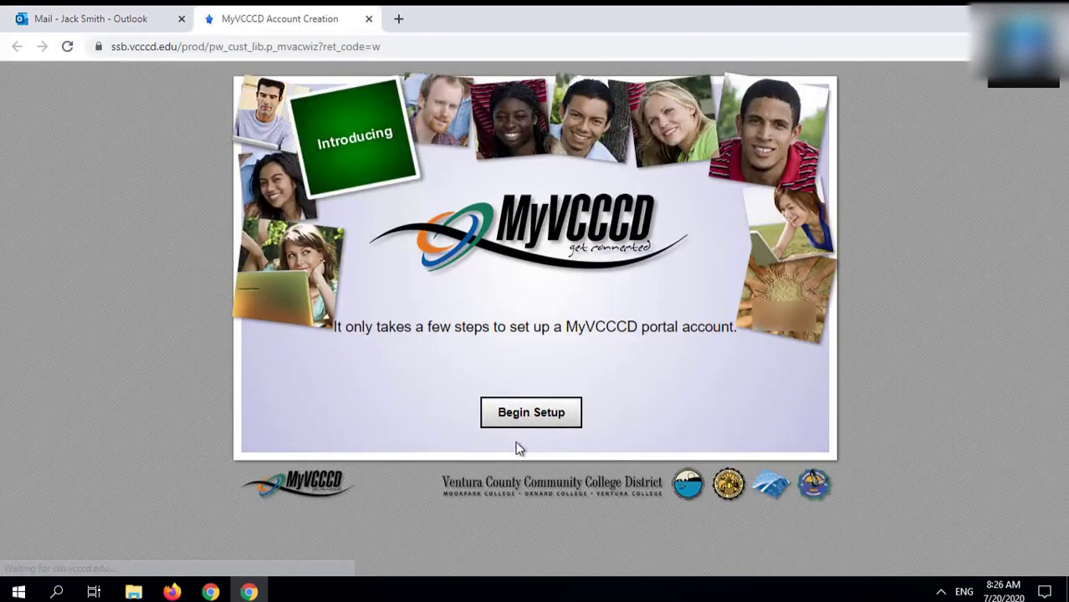
left_click(545, 422)
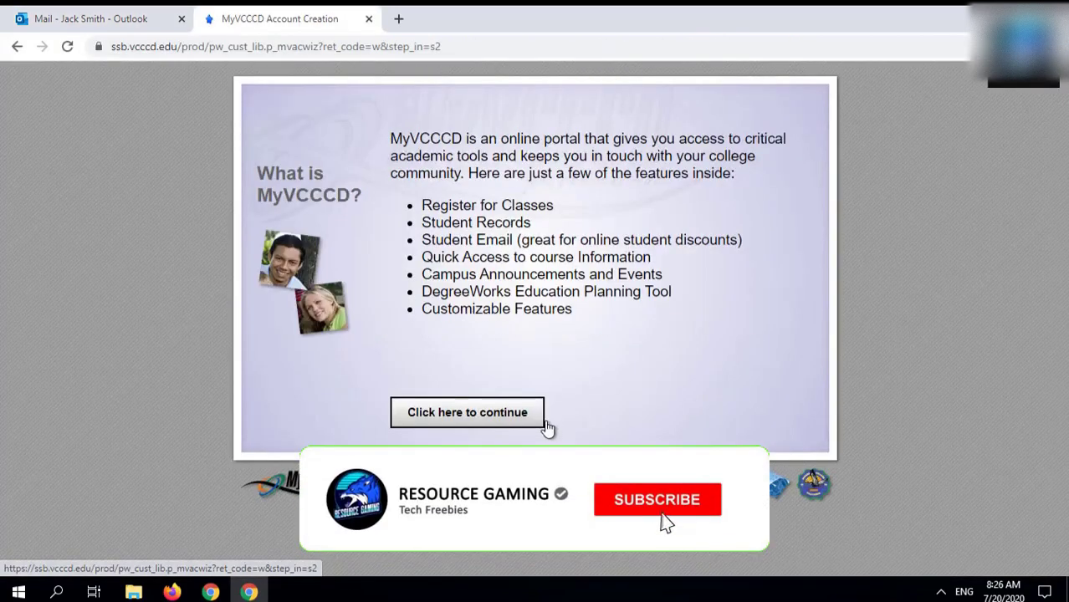
left_click(493, 416)
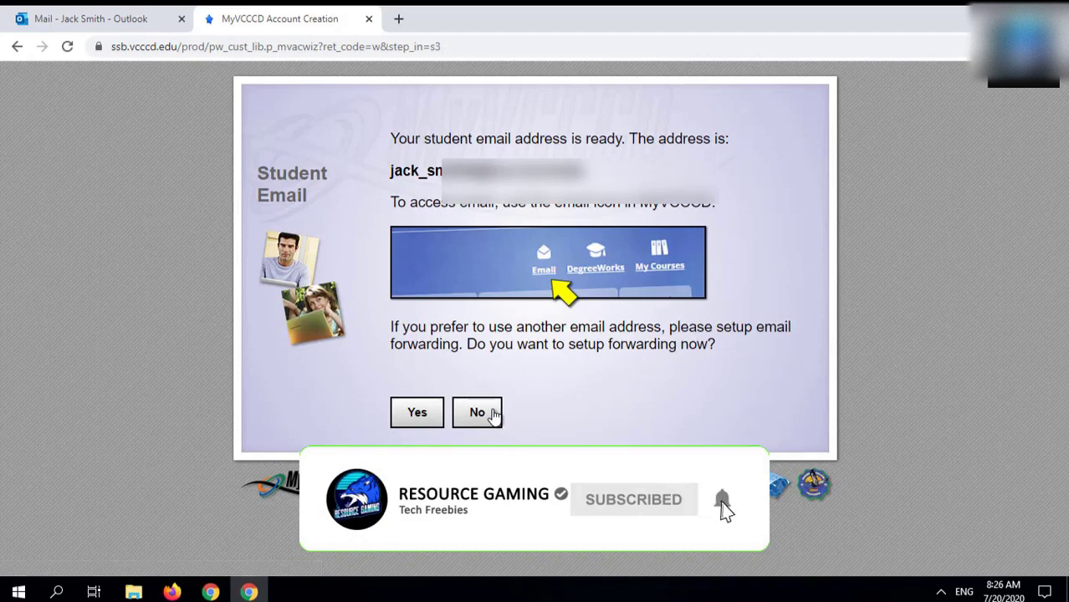
double_click(502, 170)
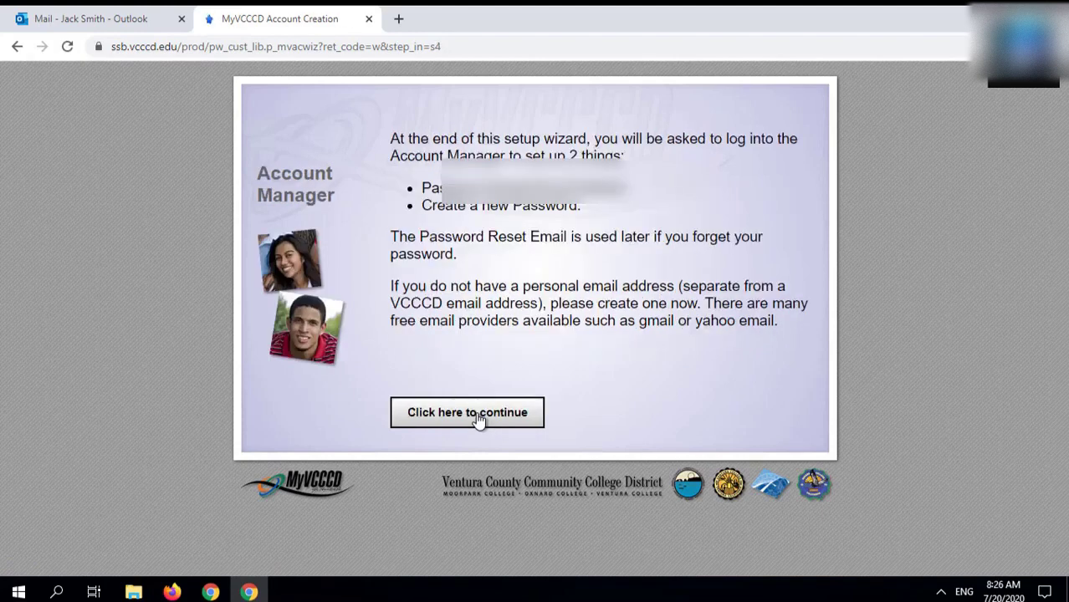
left_click(478, 420)
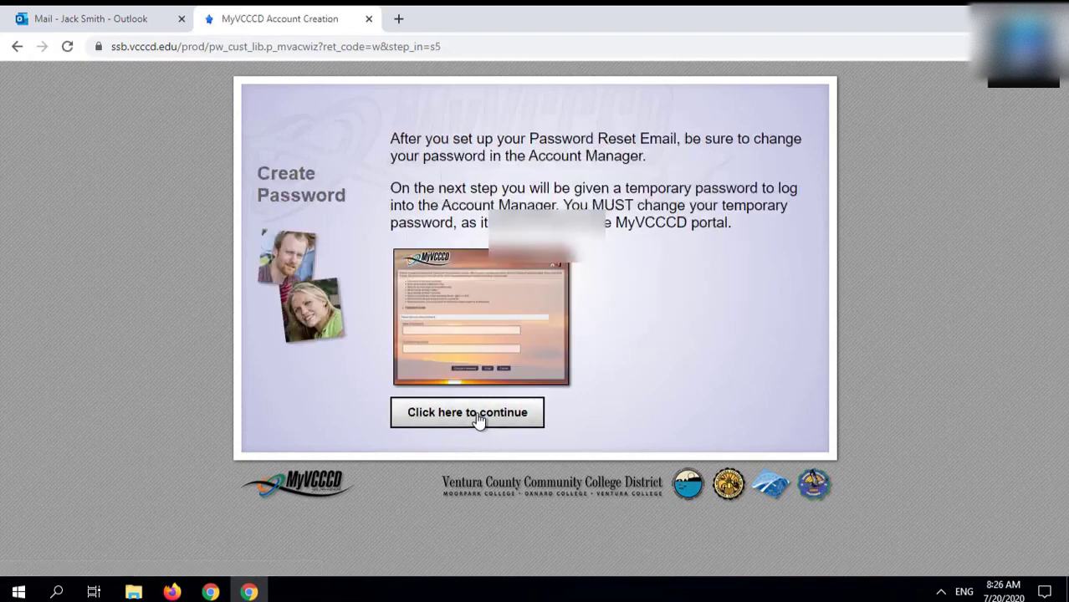
left_click(479, 420)
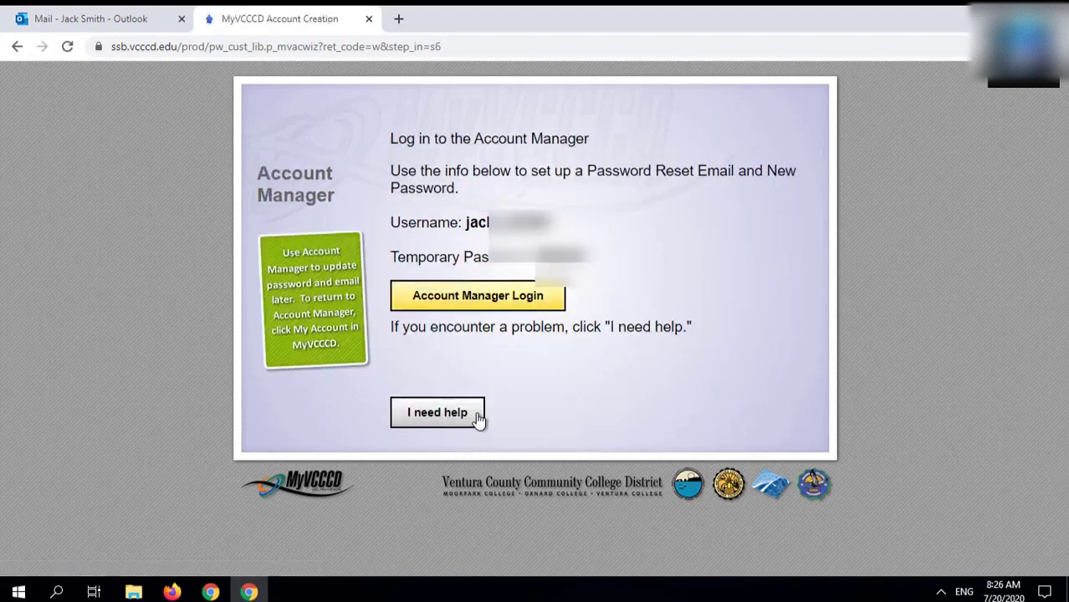
Step: Copy the portal username and open the Account Manager login in a new tab
triple_click(468, 222)
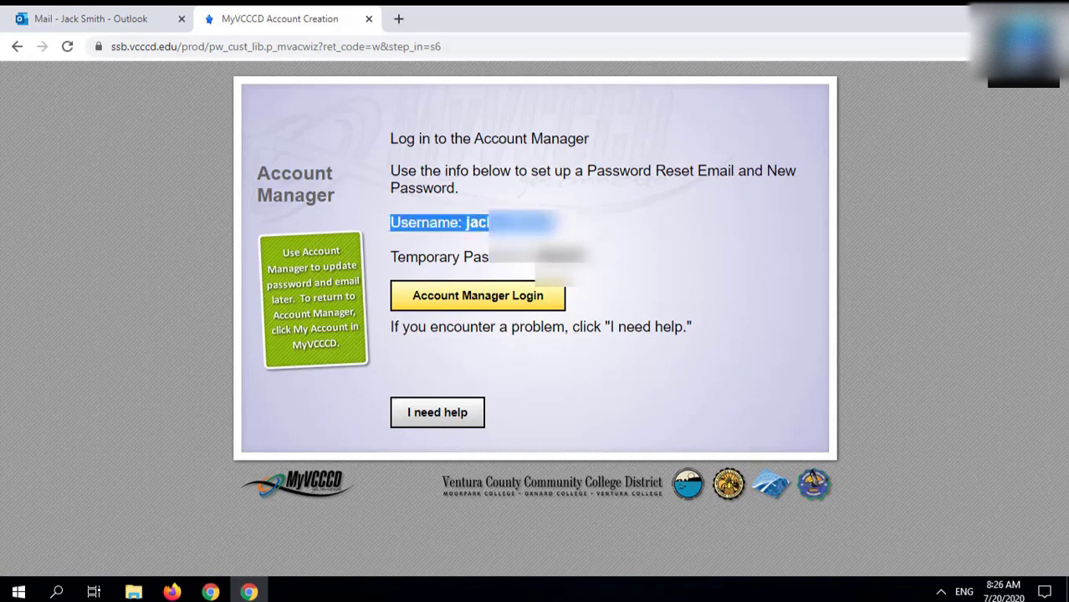
double_click(502, 221)
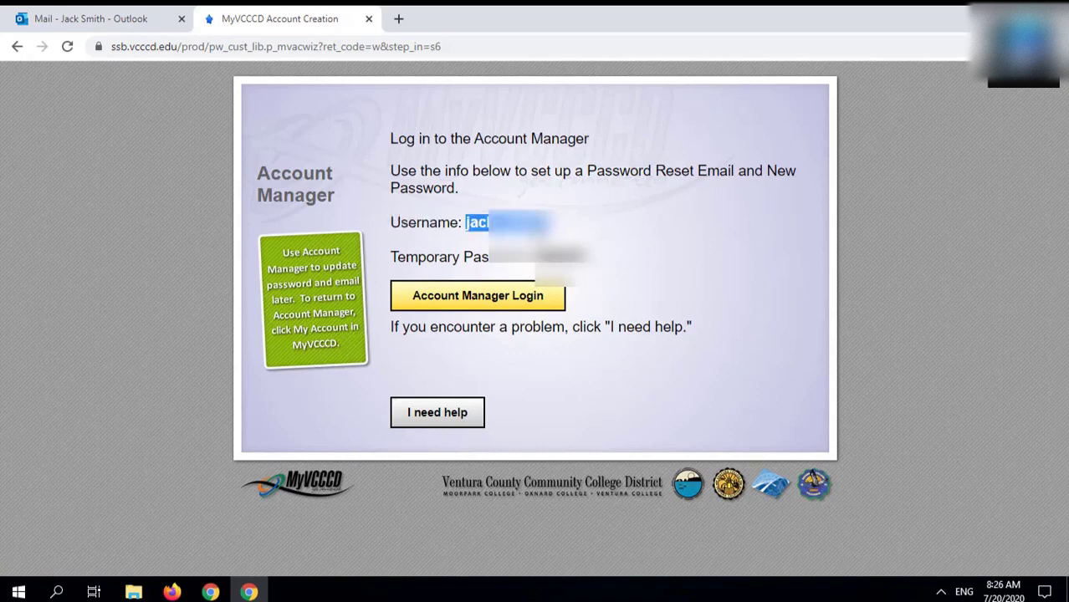
right_click(533, 219)
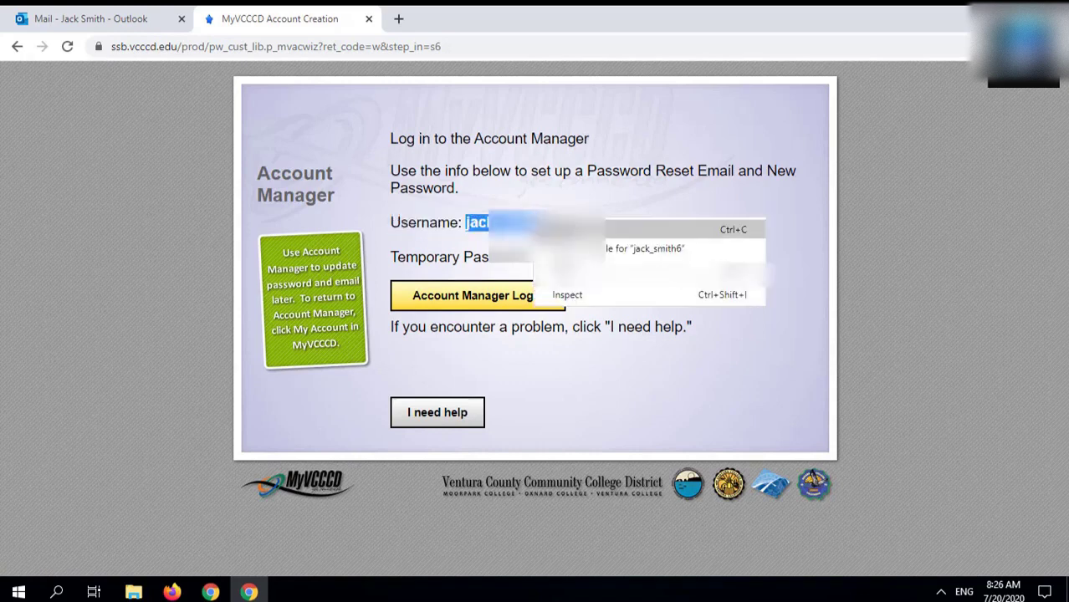
right_click(485, 302)
left_click(487, 302)
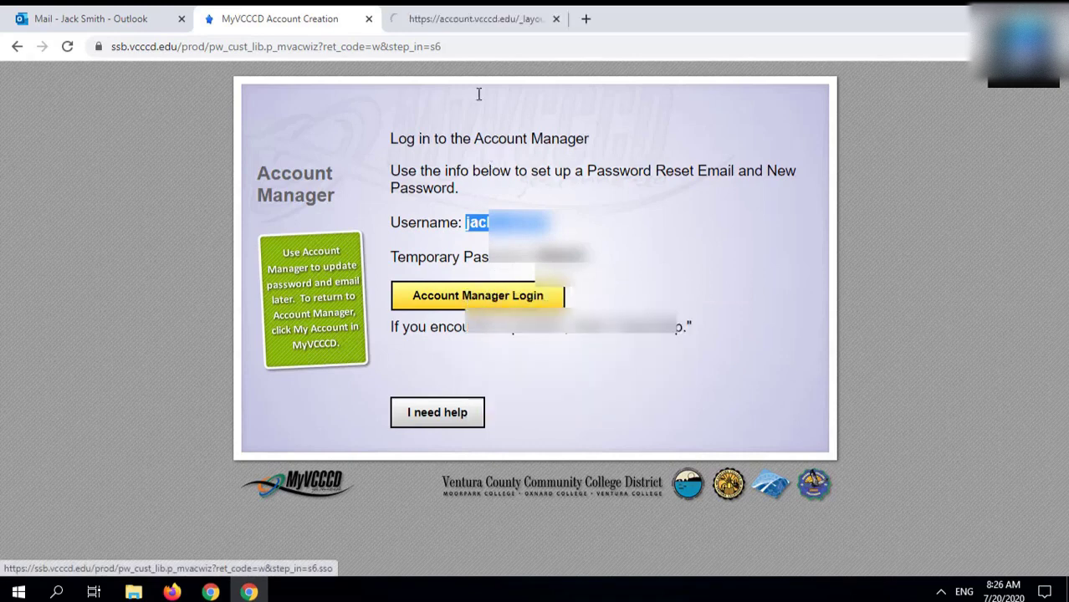
Step: Log in to Account Manager with the username and temporary password, then submit a backup email address
left_click(447, 16)
left_click(234, 254)
key("ctrl+v")
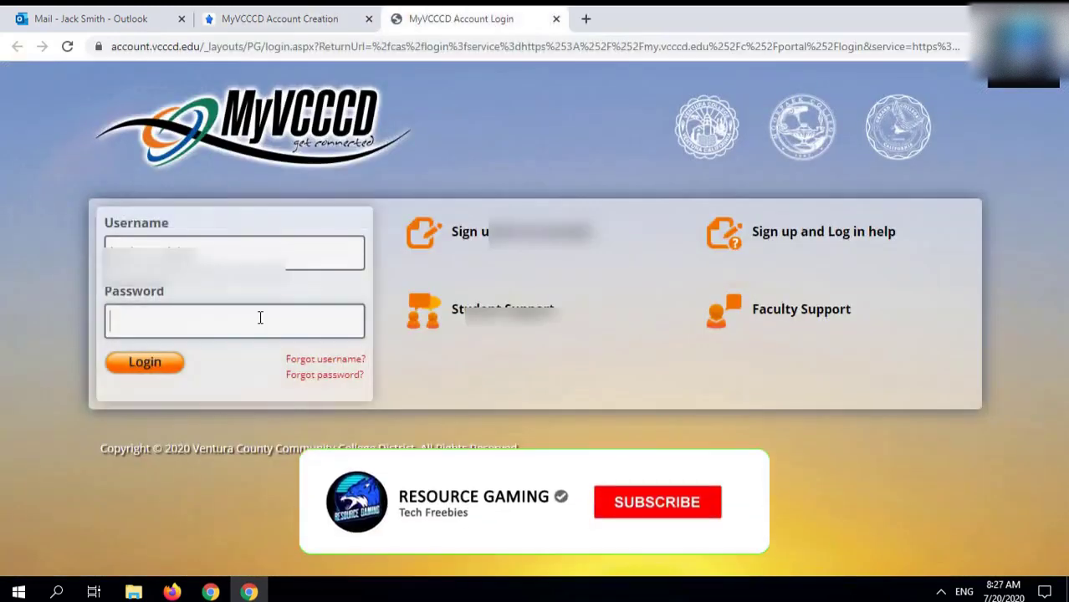
left_click(260, 320)
key("ctrl+v")
left_click(154, 368)
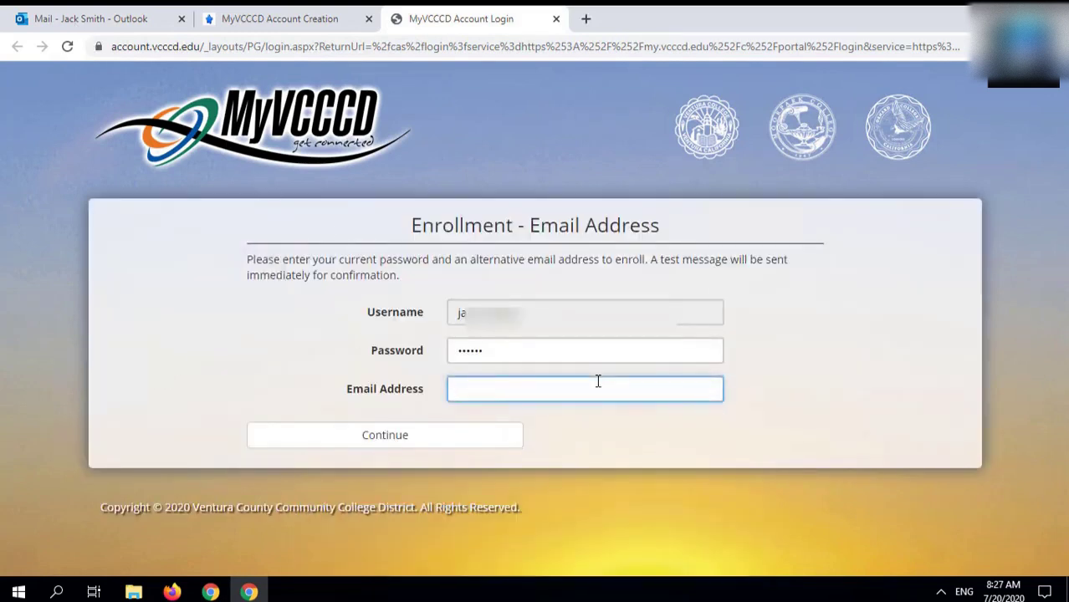
key("ctrl+v")
left_click(410, 448)
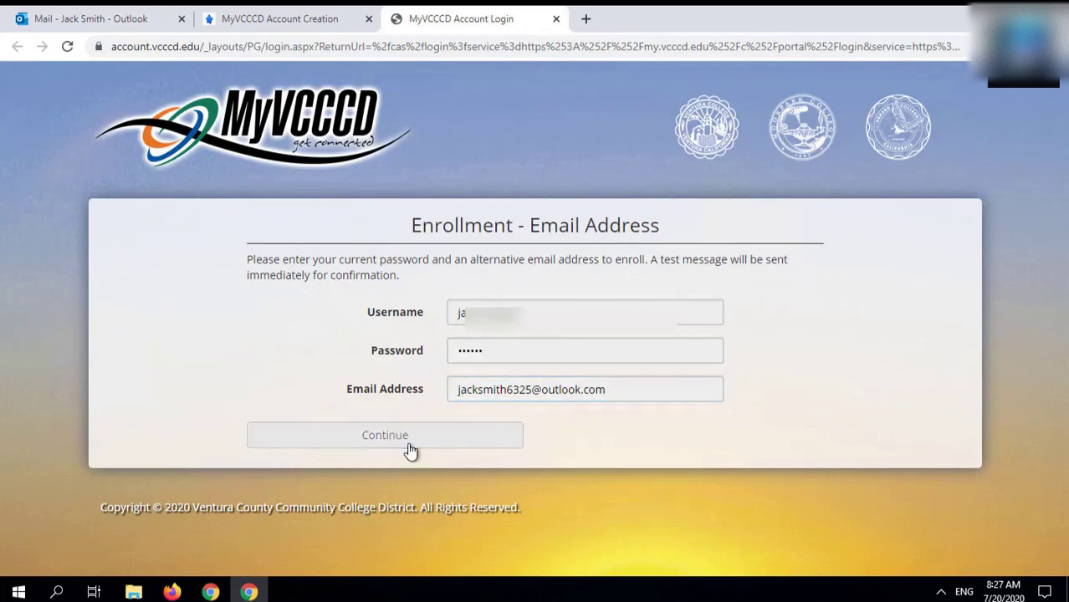
Step: Open the MyVCCCD 'New One-time Passcode' email in Outlook and copy the passcode
left_click(87, 23)
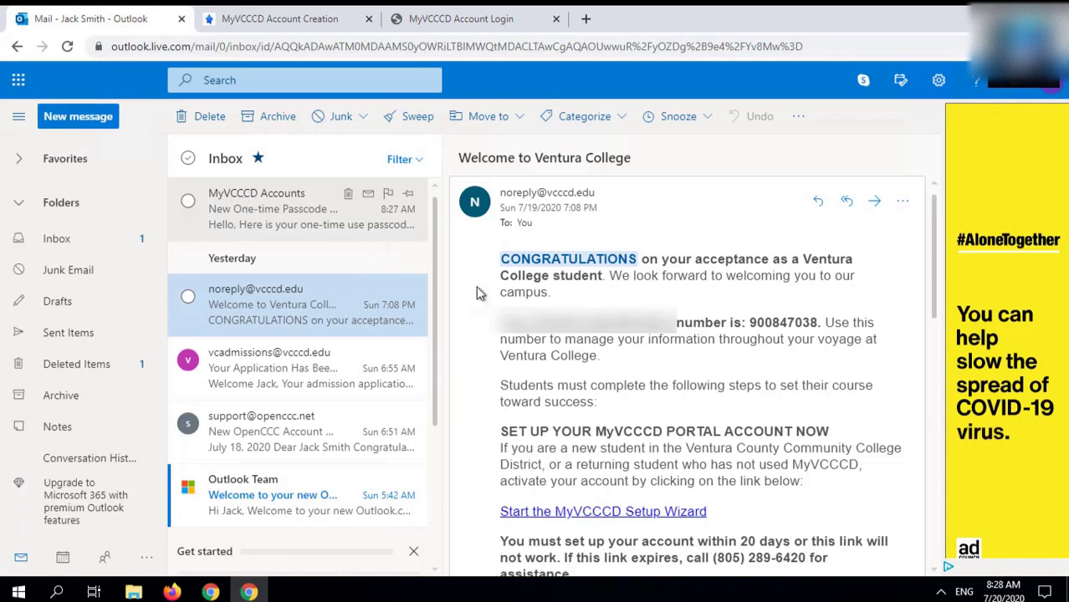
left_click(301, 209)
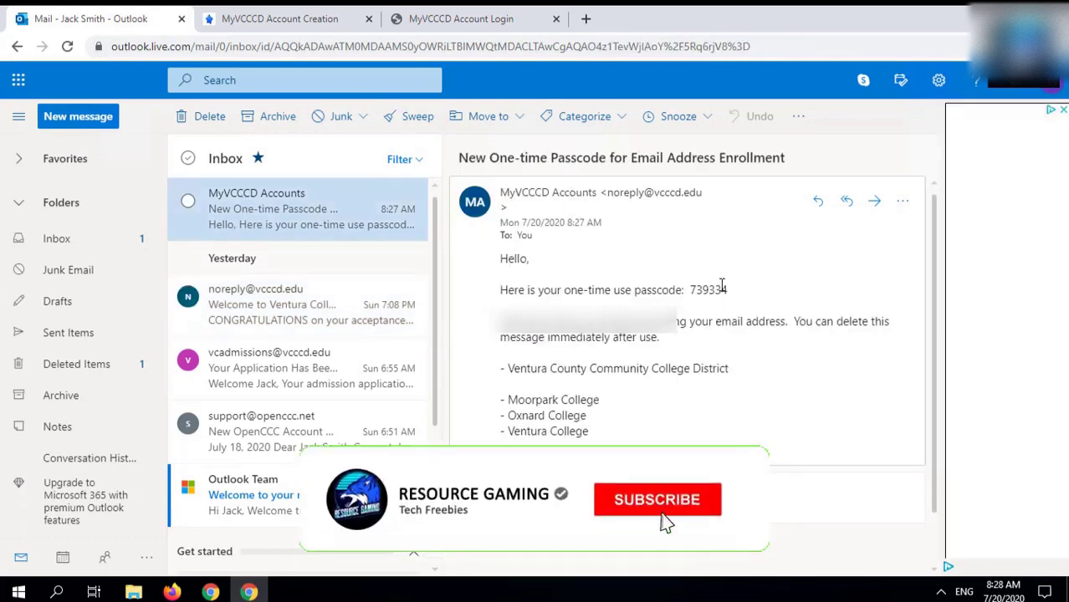
triple_click(721, 287)
right_click(708, 282)
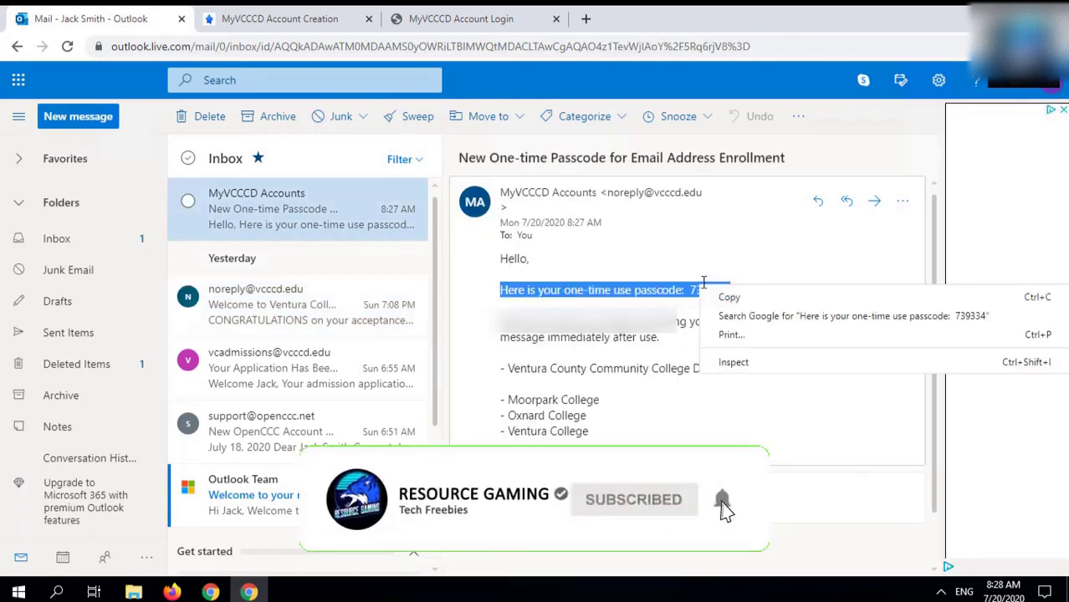
left_click(718, 298)
double_click(709, 289)
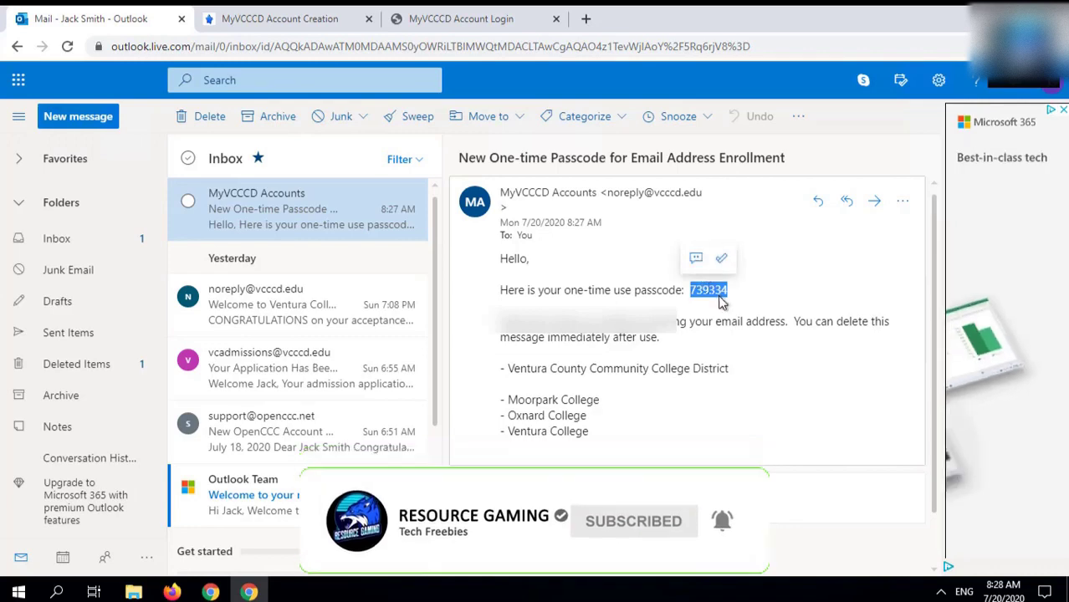
right_click(711, 294)
left_click(736, 301)
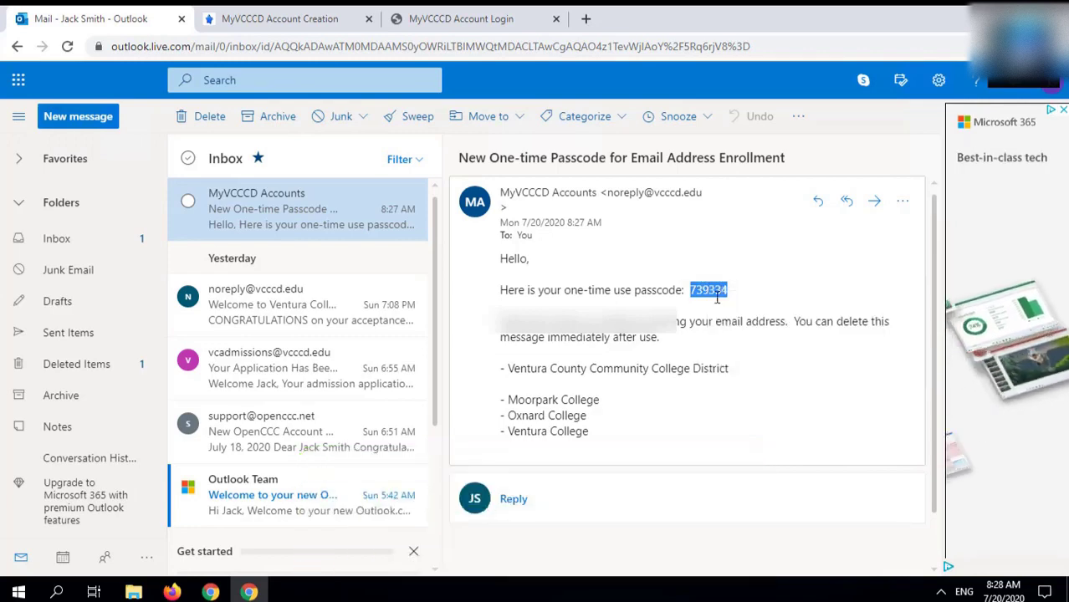
Step: Paste the one-time passcode into the MyVCCCD form and continue into the MyCollege student portal
left_click(499, 27)
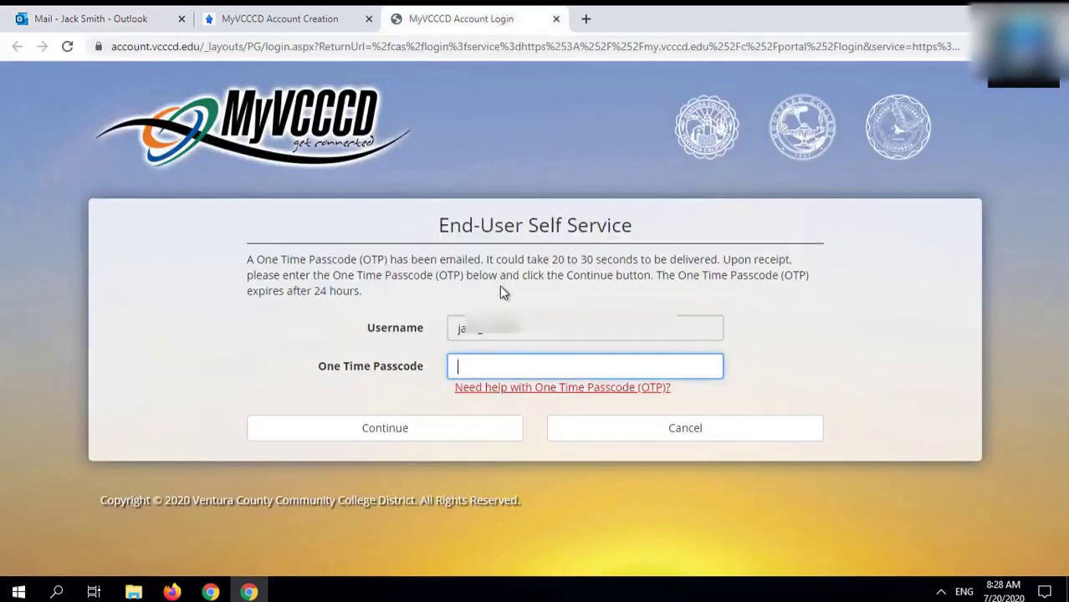
key("ctrl+v")
left_click(435, 430)
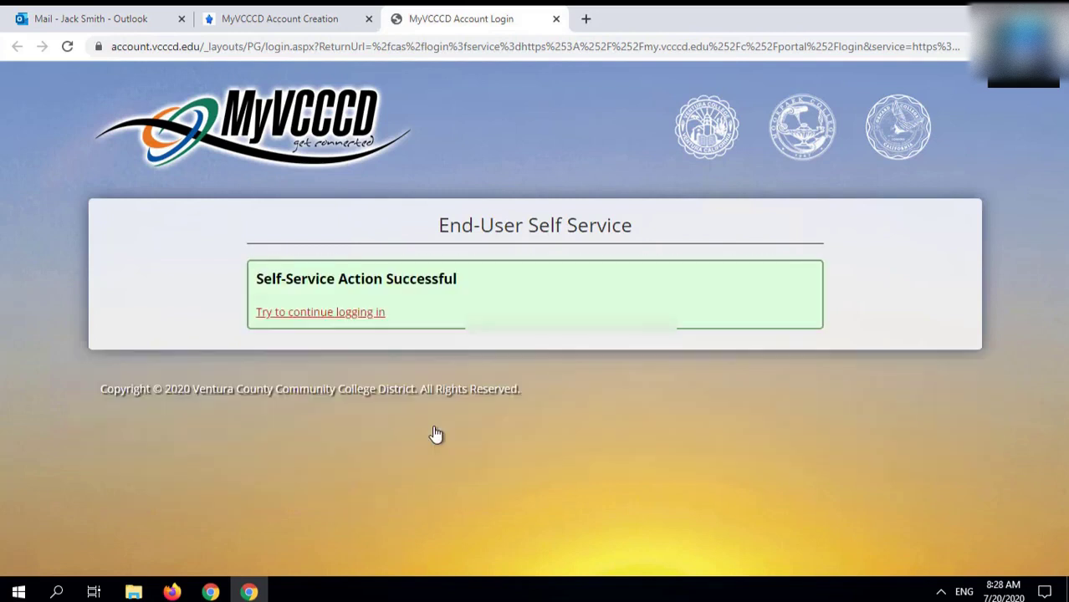
left_click(358, 312)
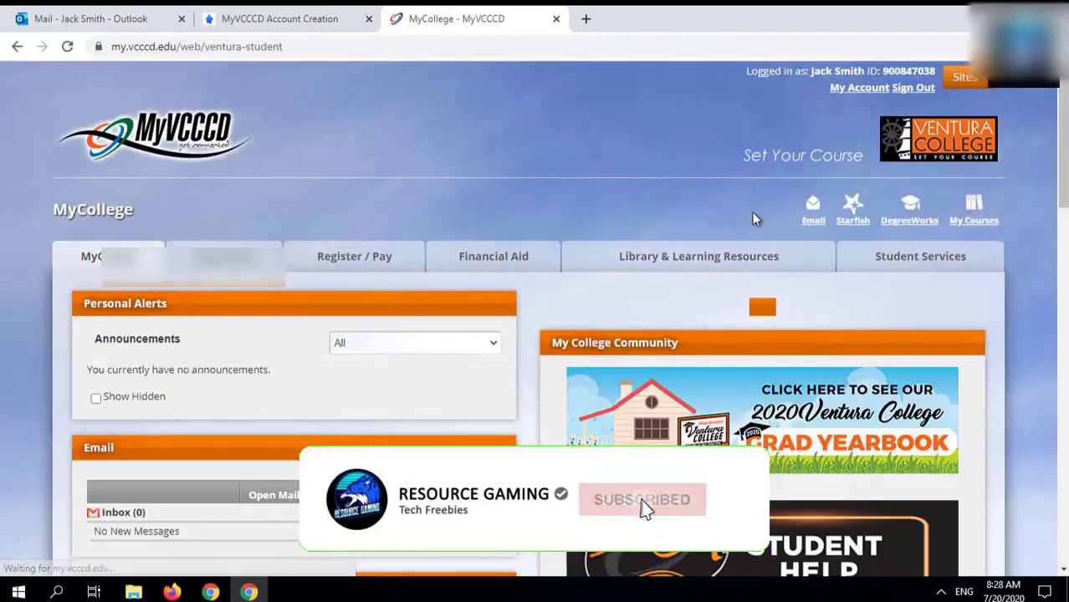
Step: Open the college email account, accept the new Google account terms, and dismiss the Meet announcement
left_click(821, 216)
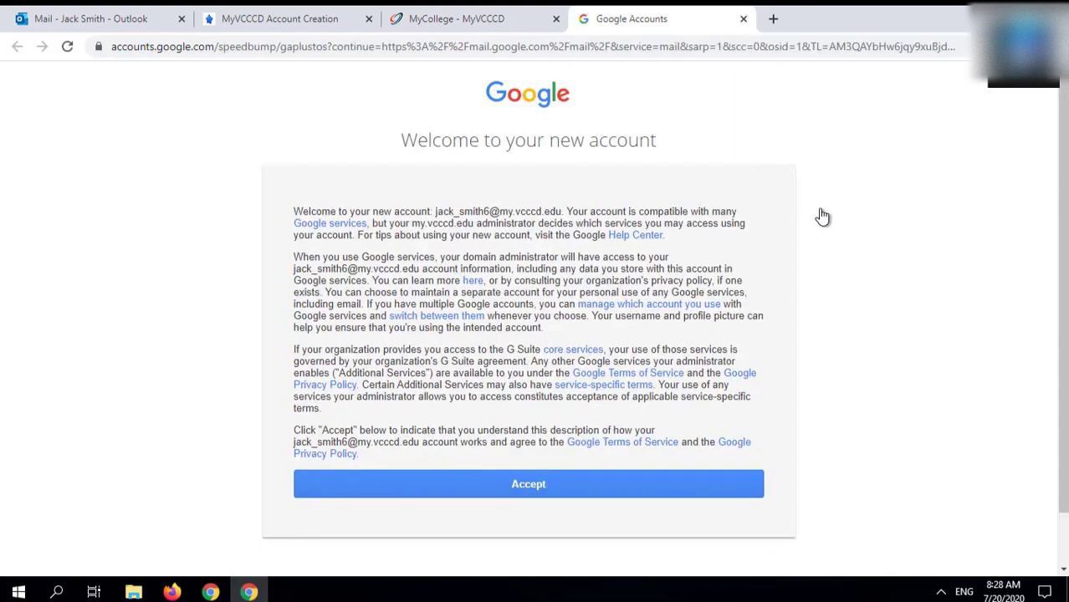
left_click(642, 492)
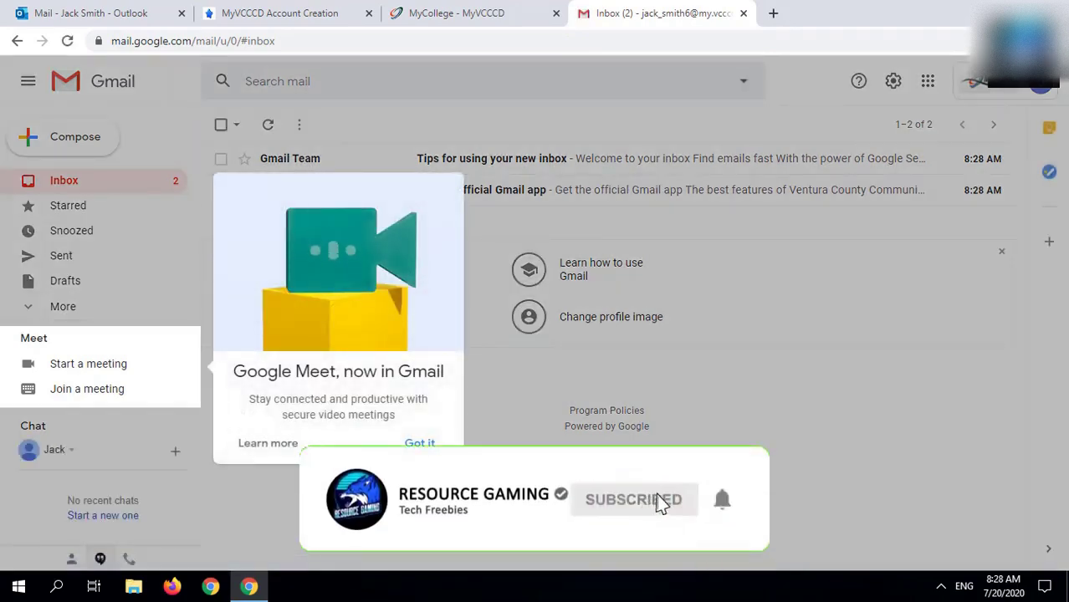
key("Escape")
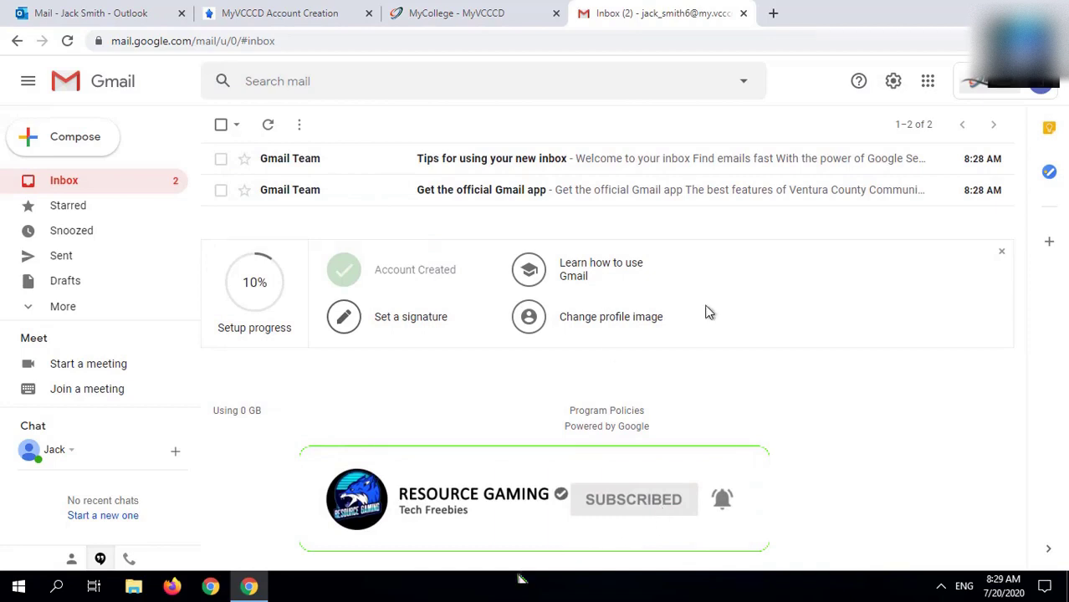
Step: Open Google Drive in a new tab from the Google apps list
left_click(927, 87)
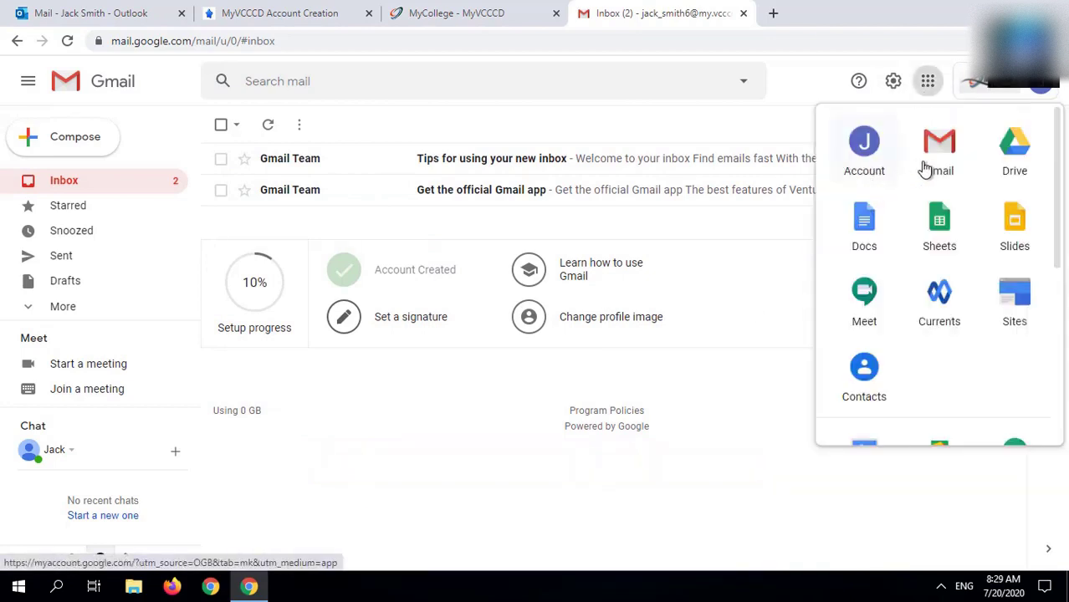
right_click(999, 169)
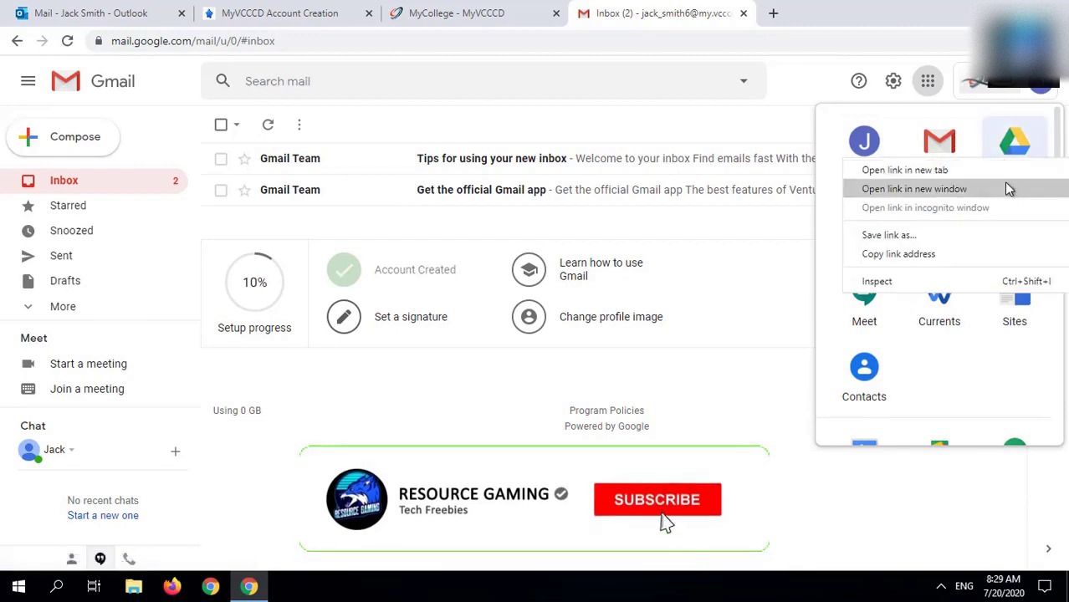
left_click(999, 171)
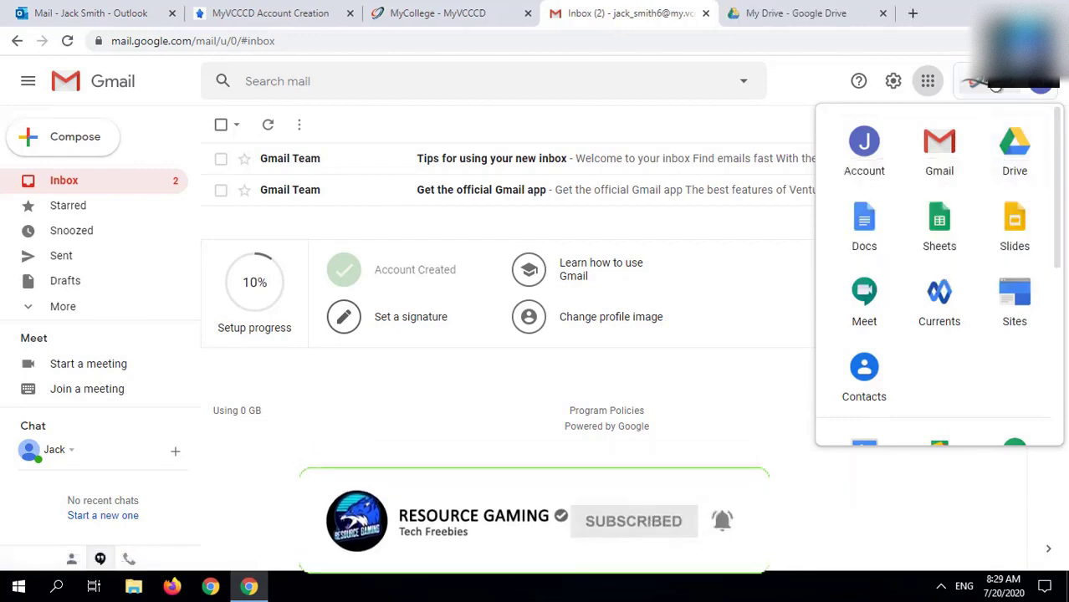
key("Escape")
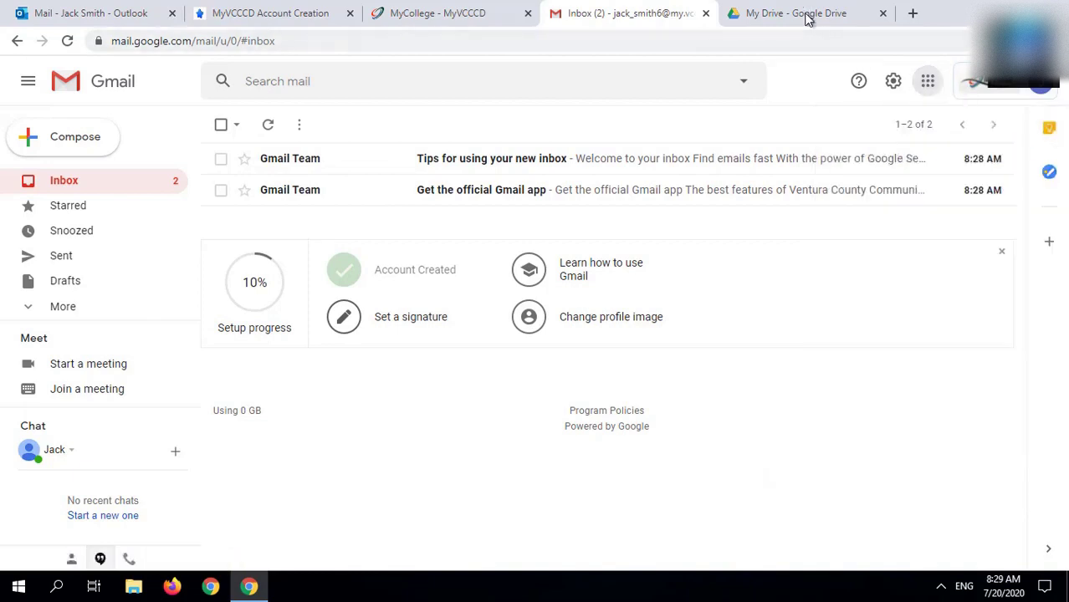
Step: From Drive Settings, view the storage details showing 0 GB used and unlimited storage
left_click(807, 13)
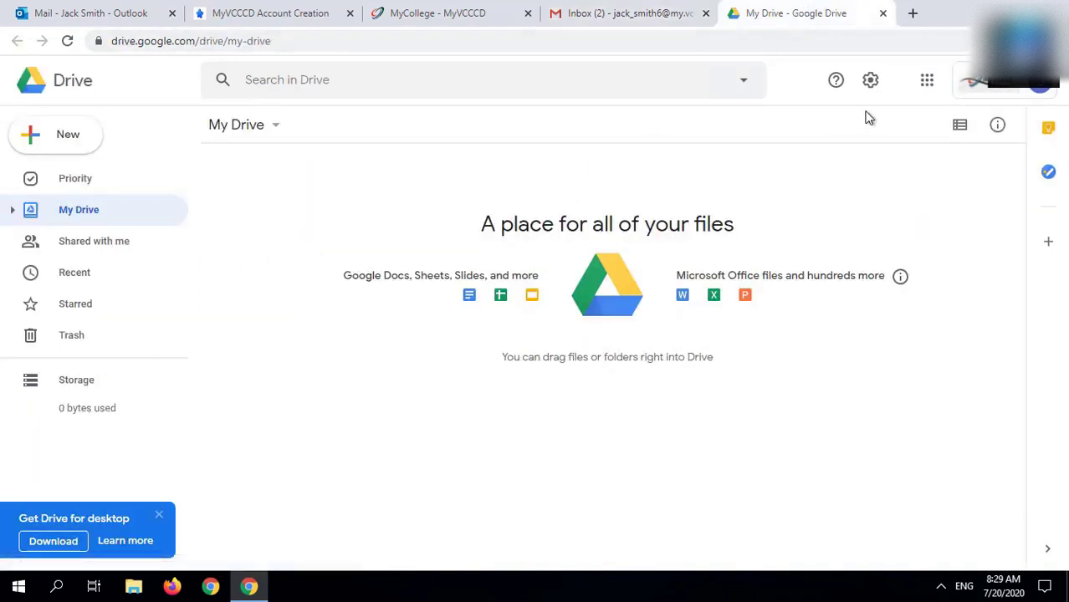
left_click(871, 84)
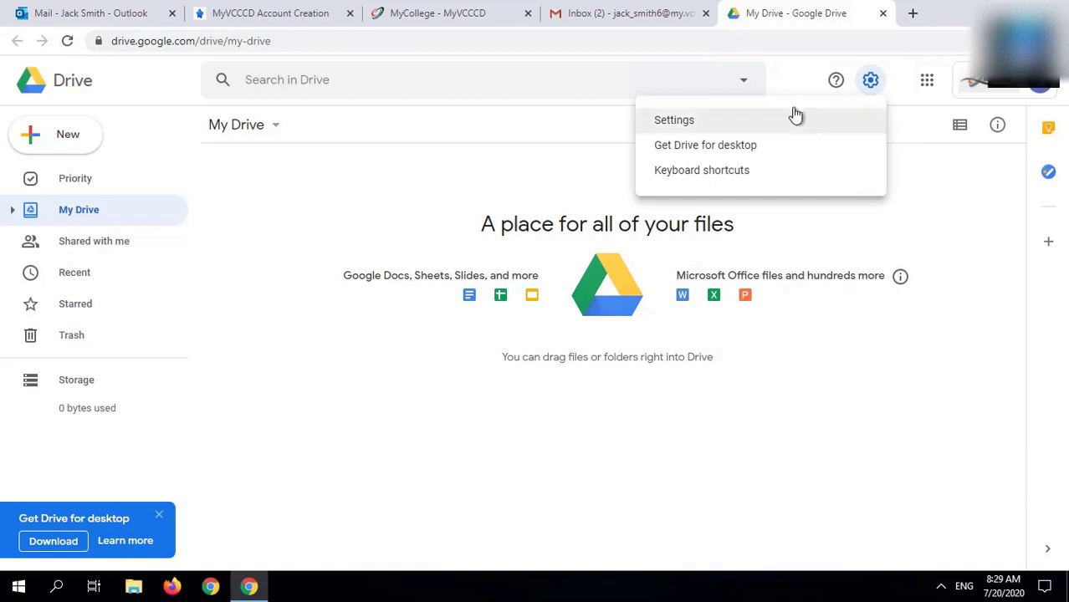
left_click(795, 122)
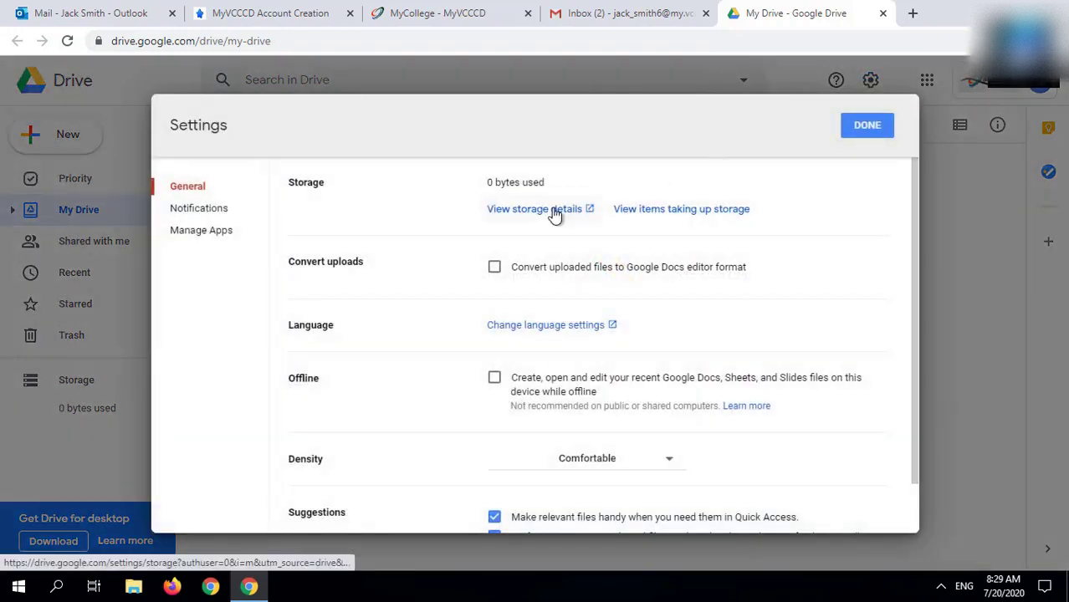
left_click(553, 211)
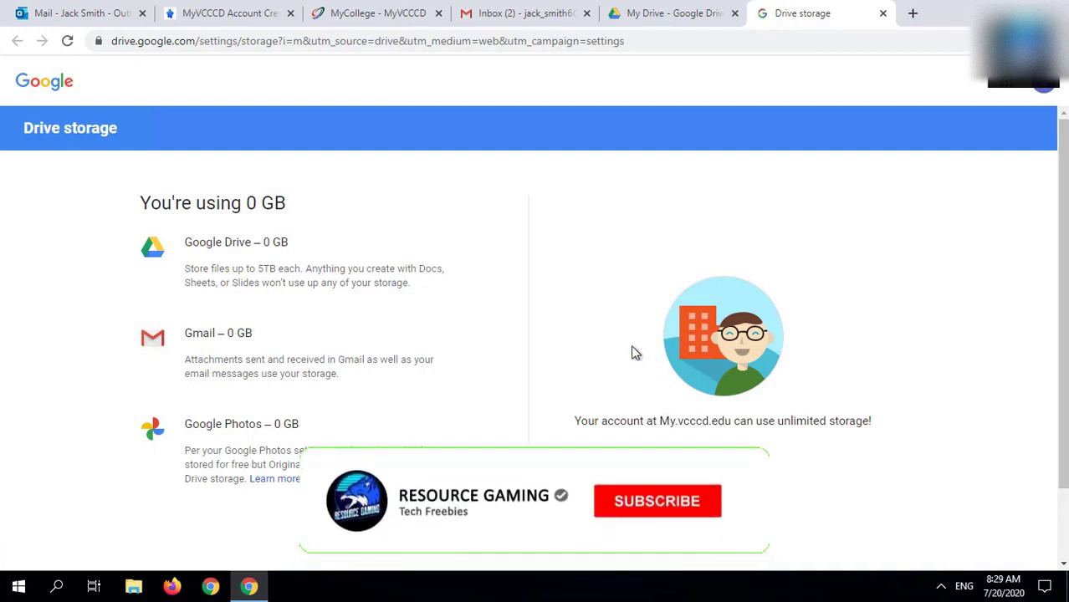
triple_click(267, 266)
left_click(780, 207)
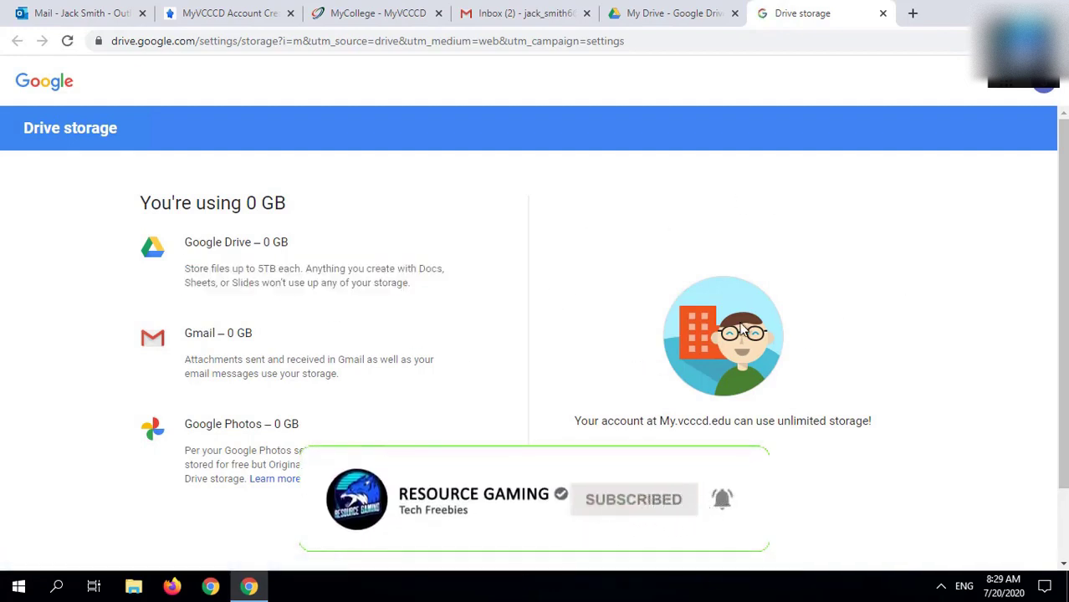